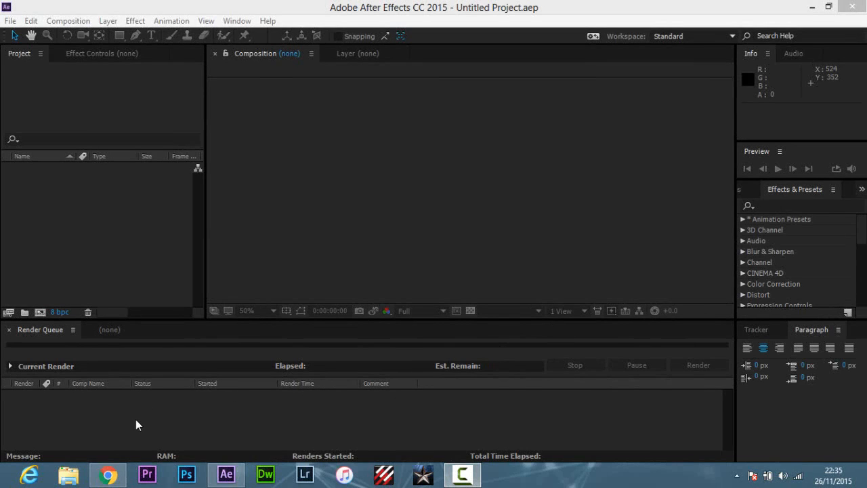
# - Switch to Chrome, replay the HecticVenomz Intro video on YouTube for reference, and return to After Effects
pyautogui.click(109, 475)
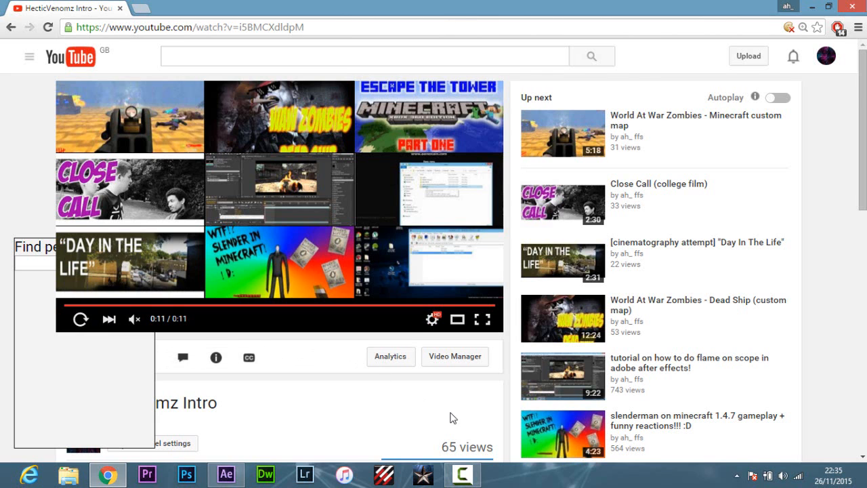
pyautogui.scroll(-2, 451, 415)
pyautogui.scroll(2, 381, 323)
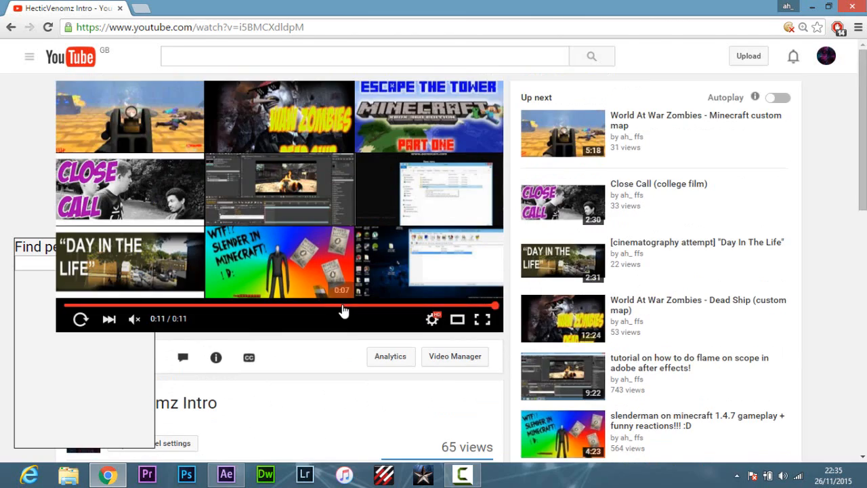
pyautogui.scroll(-2, 371, 373)
pyautogui.scroll(2, 319, 304)
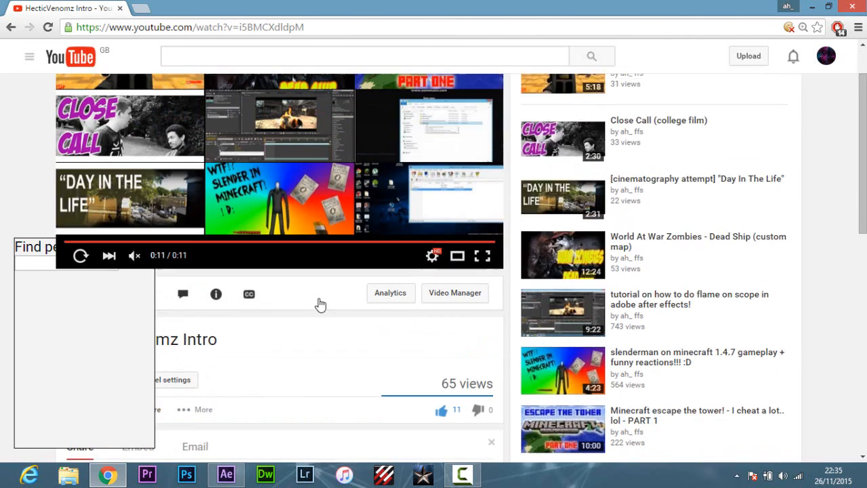
pyautogui.click(81, 319)
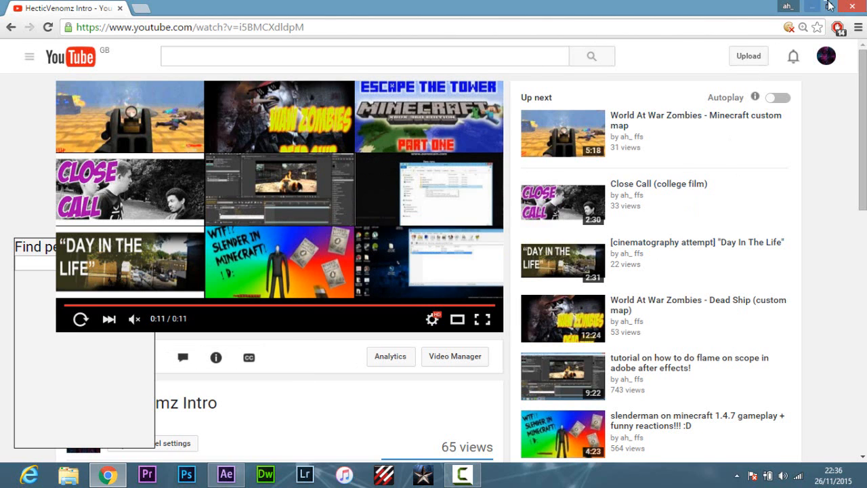
pyautogui.click(847, 7)
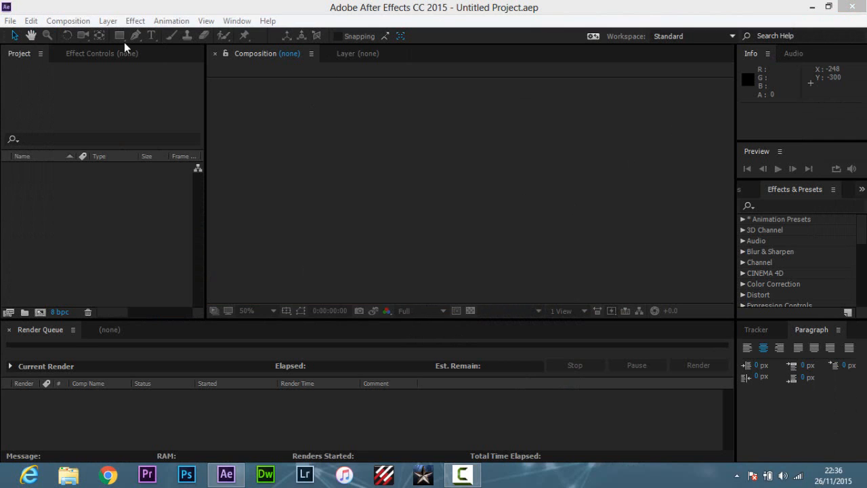
# - Create a new composition with the HDV/HDTV 720 29.97 preset at 1280 x 720 px and a 30-second duration
pyautogui.click(71, 20)
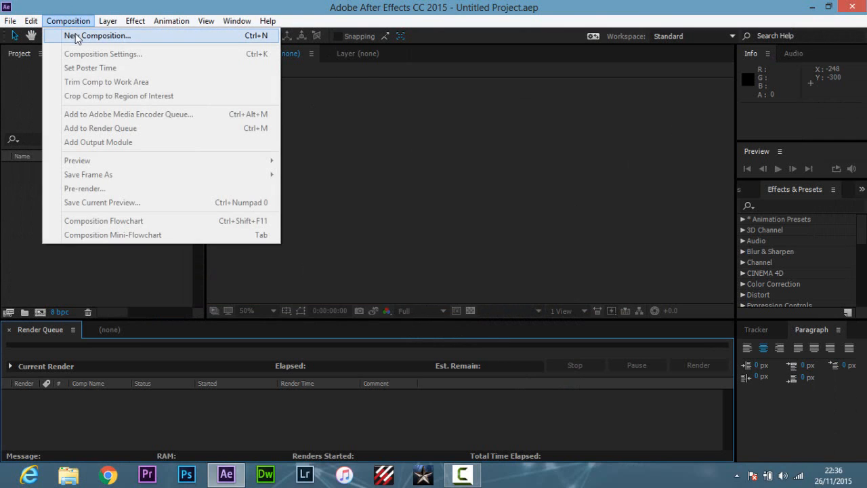
pyautogui.click(76, 33)
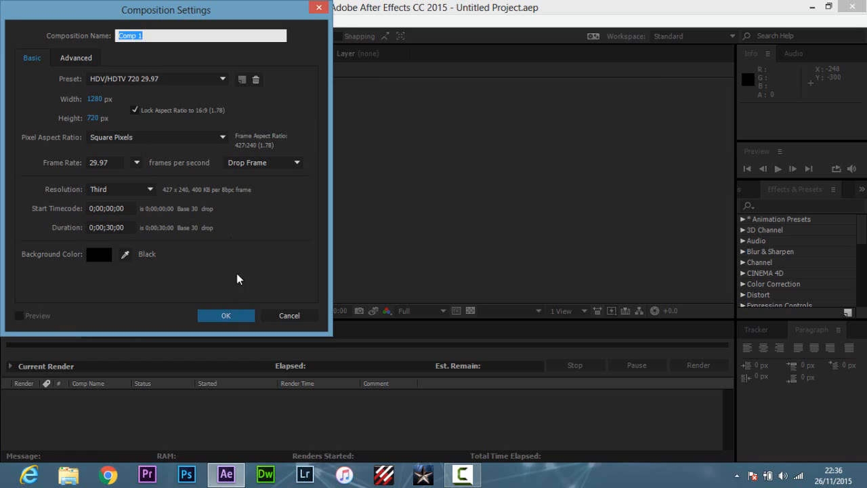
pyautogui.click(226, 317)
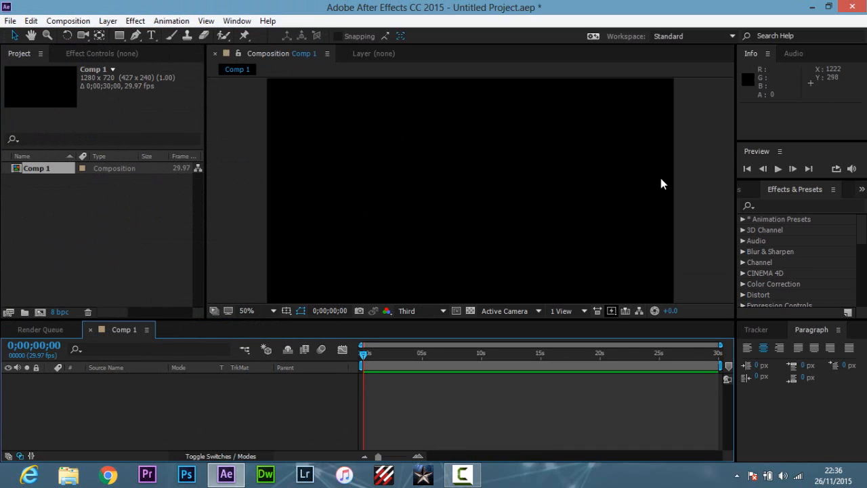
# - Add a light gray solid layer coloured C7C7C7 at the composition size of 1280 x 720 px, and leave it deselected
pyautogui.scroll(7, 661, 183)
pyautogui.scroll(-4, 545, 189)
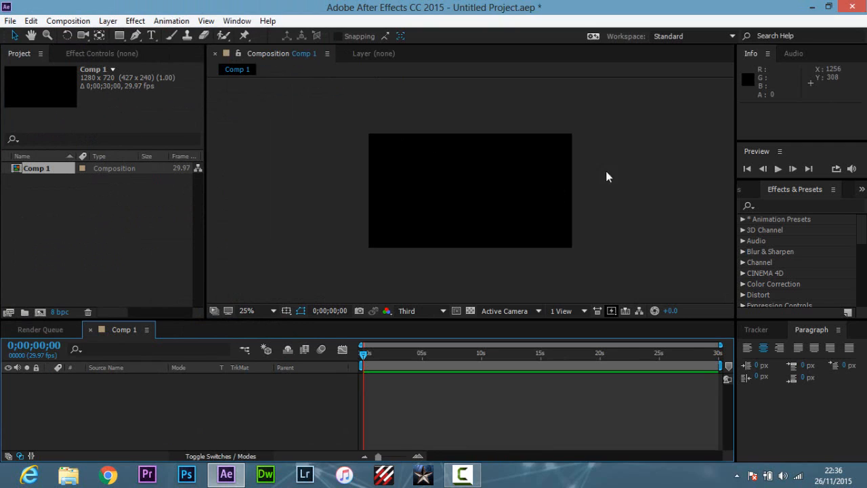
pyautogui.scroll(4, 619, 180)
pyautogui.scroll(-4, 620, 181)
pyautogui.click(108, 23)
pyautogui.moveTo(237, 19)
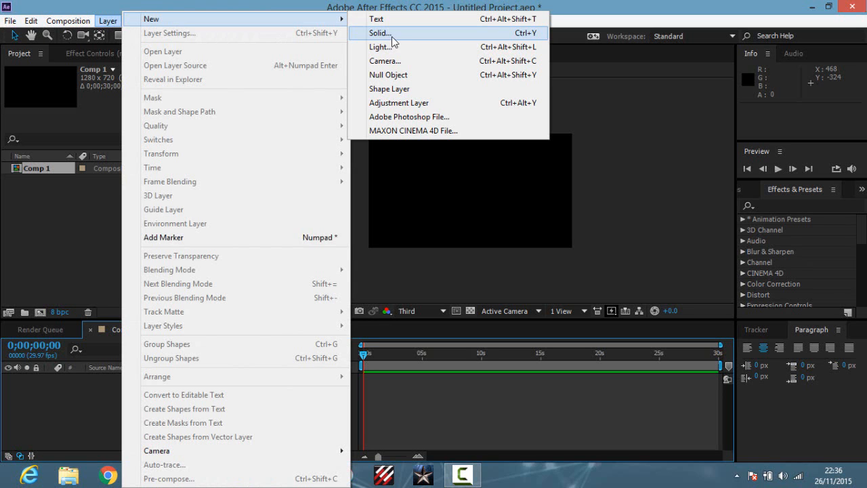
pyautogui.click(390, 35)
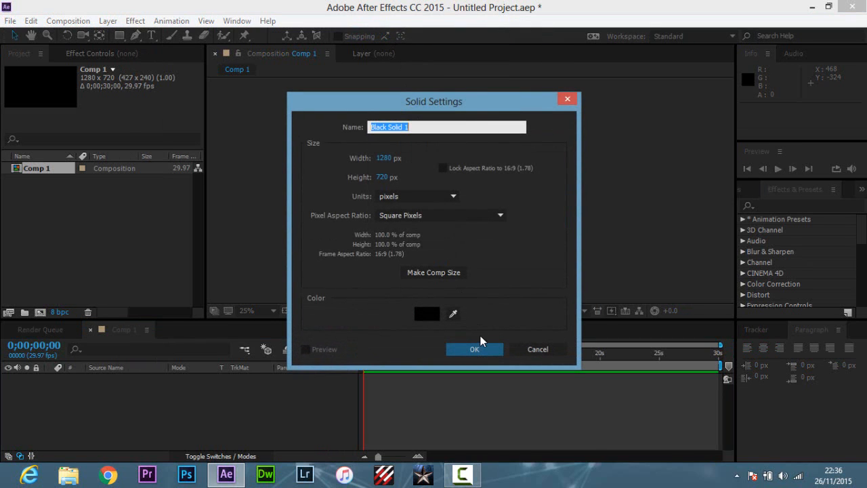
pyautogui.click(423, 314)
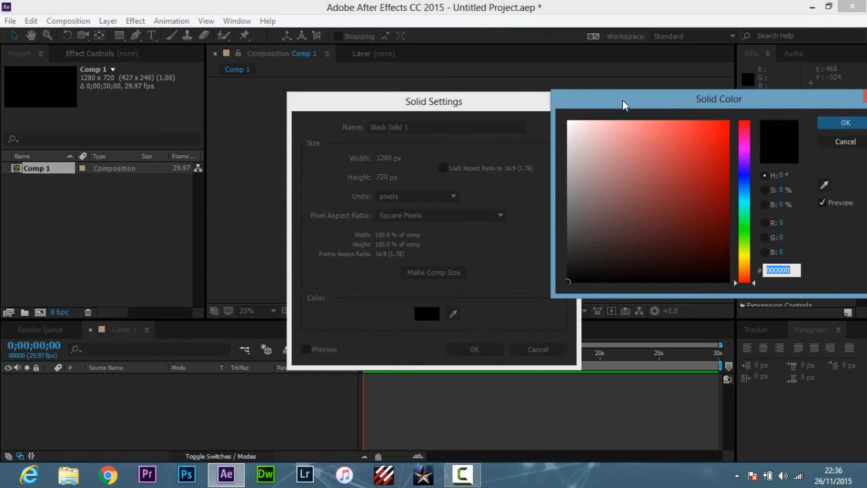
pyautogui.moveTo(623, 102); pyautogui.dragTo(567, 111)
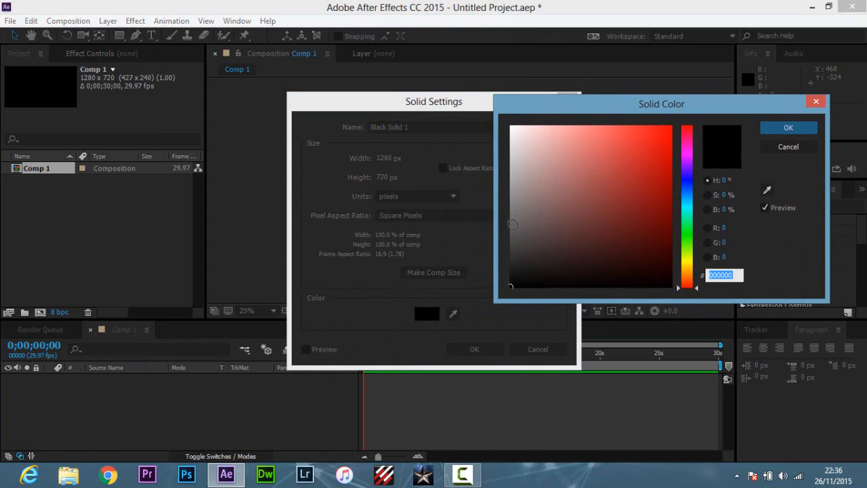
pyautogui.moveTo(512, 224); pyautogui.dragTo(510, 161)
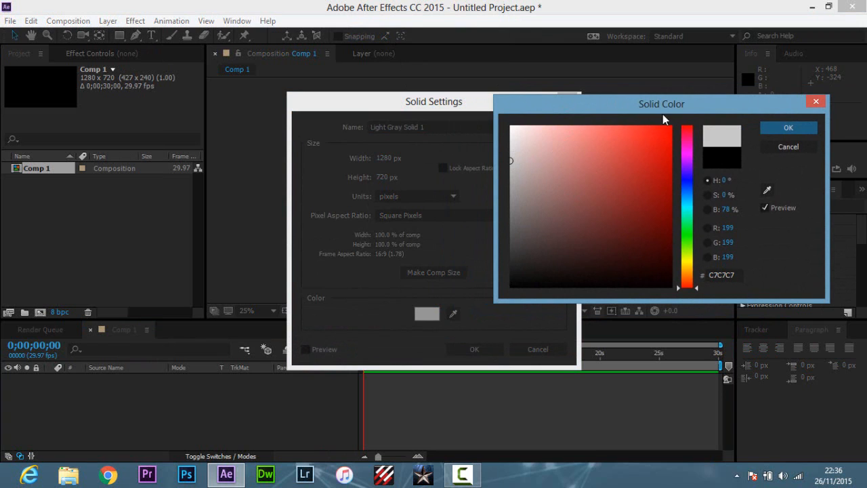
pyautogui.click(788, 130)
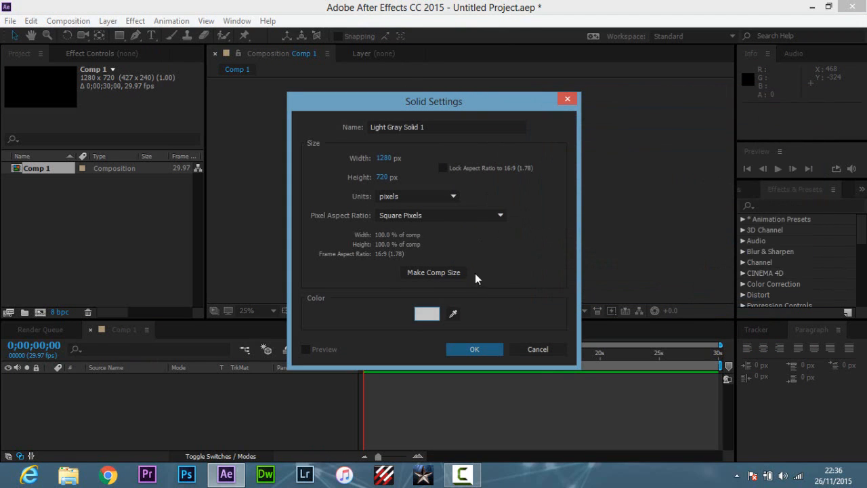
pyautogui.click(474, 350)
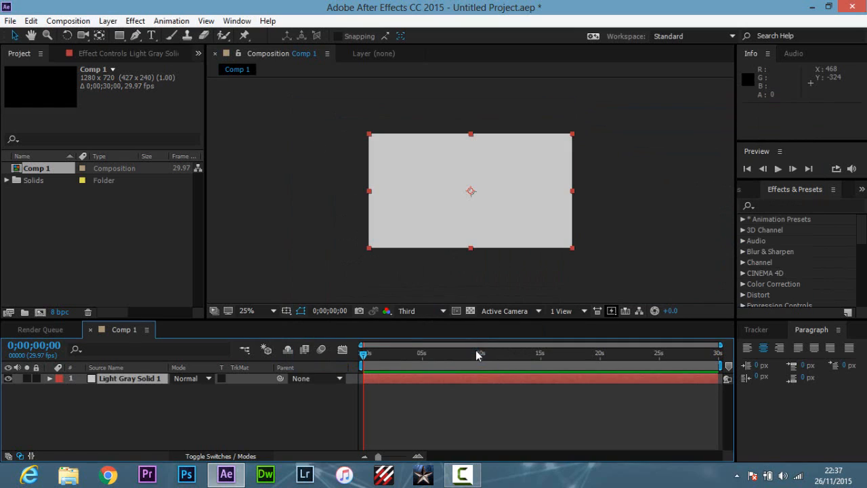
pyautogui.click(513, 197)
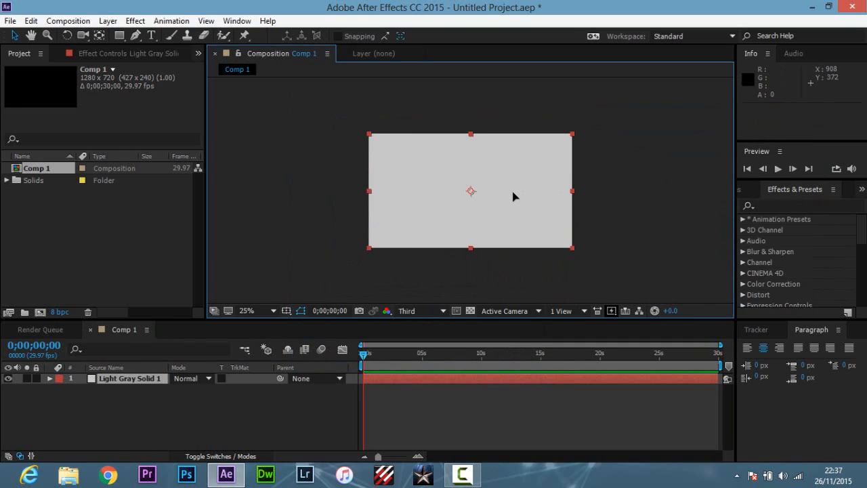
pyautogui.click(605, 208)
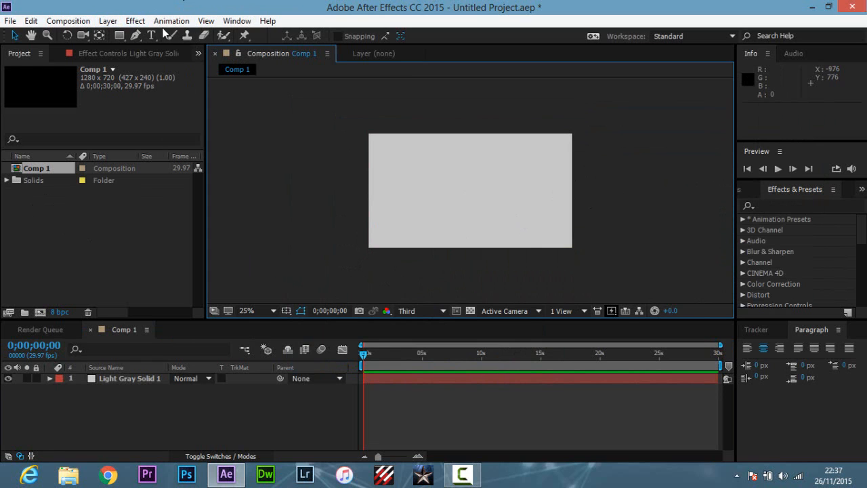
# - Add a black solid layer (000000) at 1280 x 720 px above the light gray solid
pyautogui.click(117, 23)
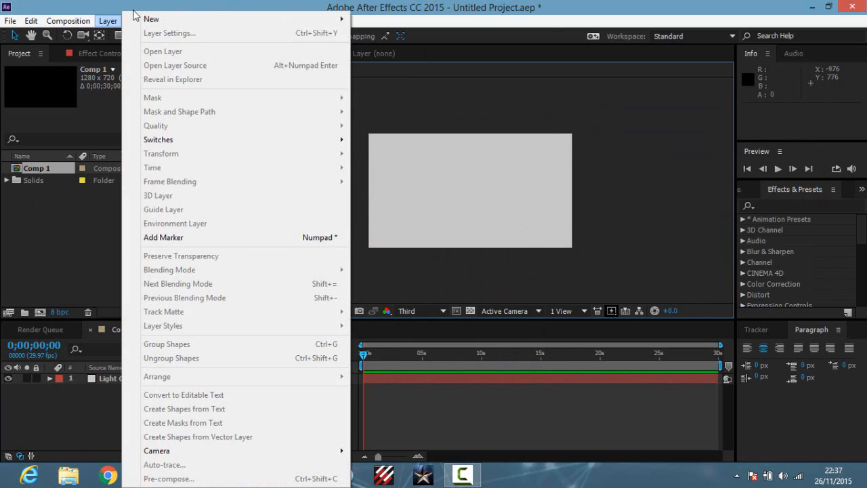
pyautogui.moveTo(159, 21)
pyautogui.click(388, 34)
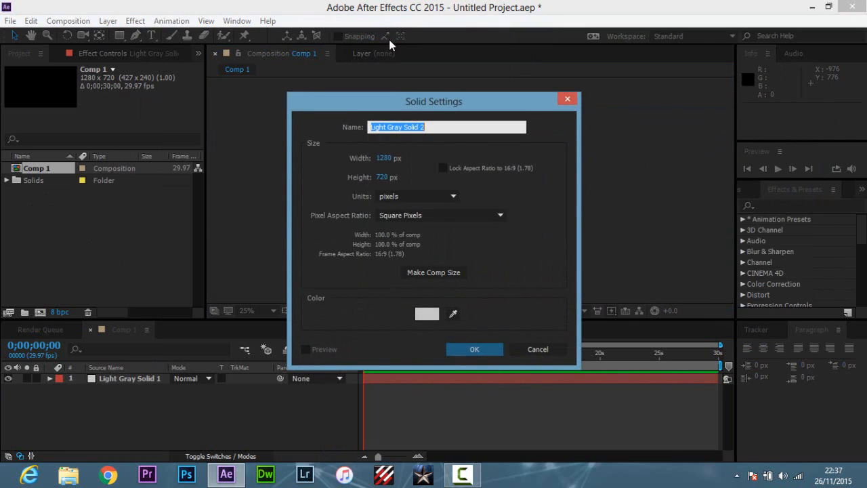
pyautogui.click(430, 313)
pyautogui.moveTo(512, 235); pyautogui.dragTo(672, 289)
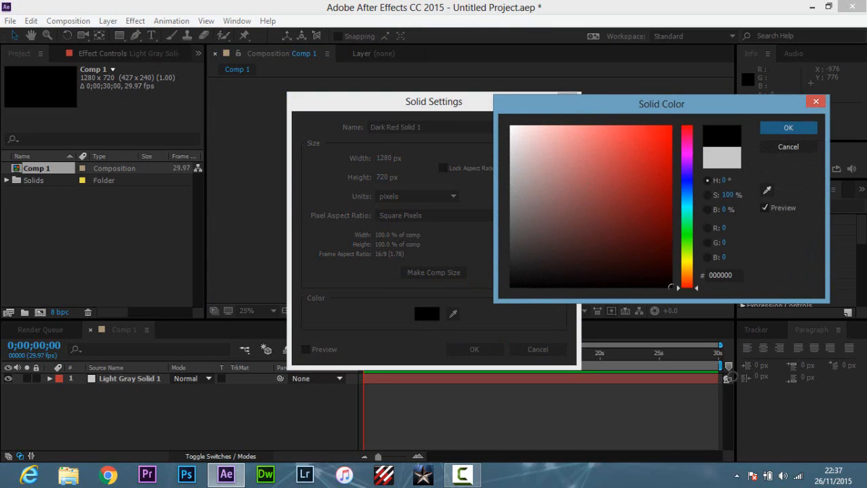
pyautogui.click(785, 128)
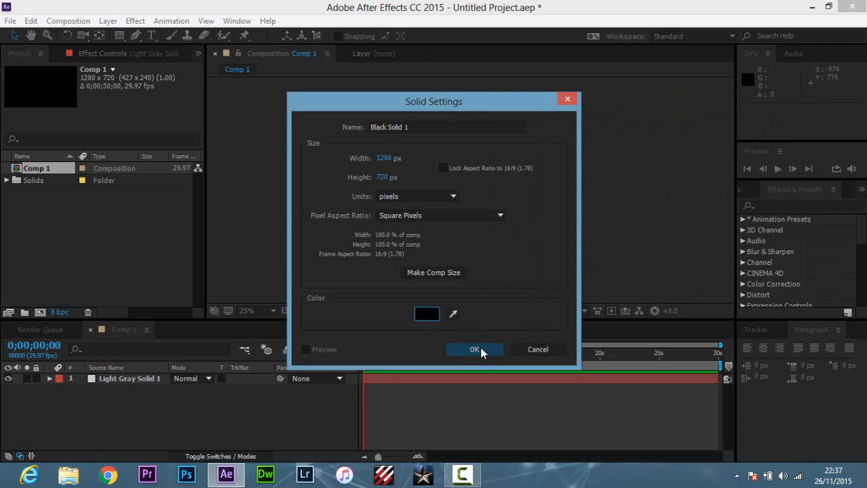
pyautogui.click(474, 350)
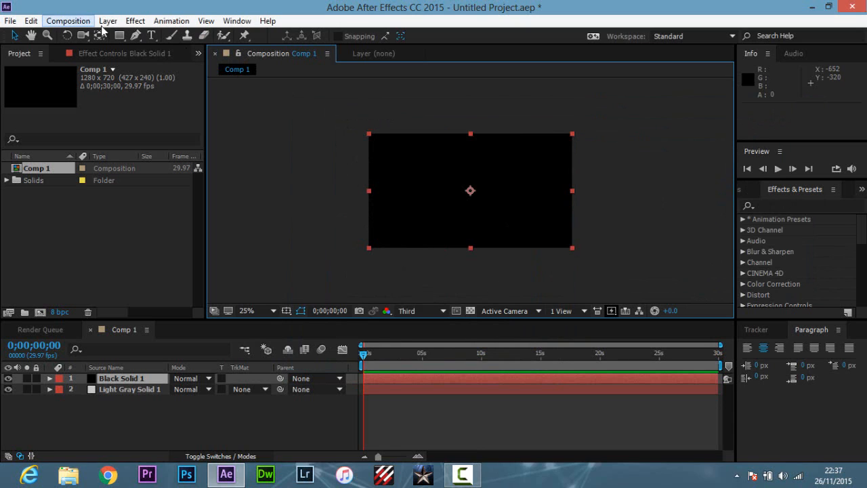
# - Add a full-size elliptical mask to the black solid and set the mask mode to Subtract
pyautogui.click(120, 39)
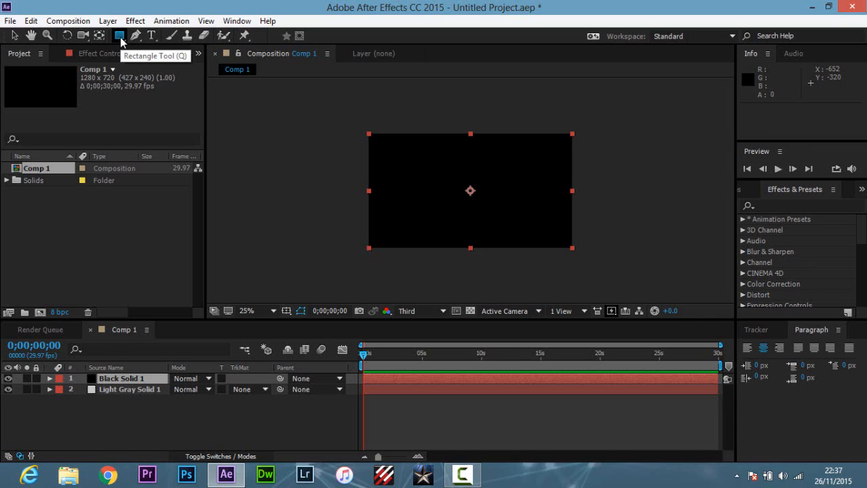
pyautogui.moveTo(124, 42); pyautogui.dragTo(162, 62)
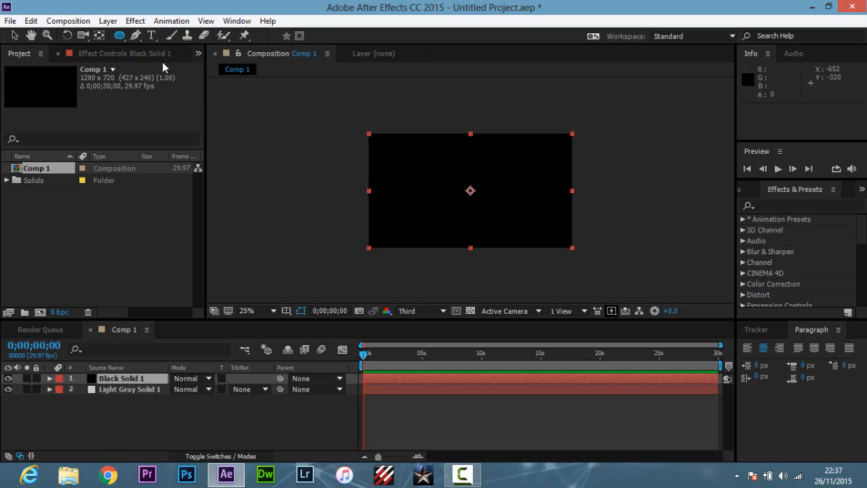
pyautogui.doubleClick(119, 37)
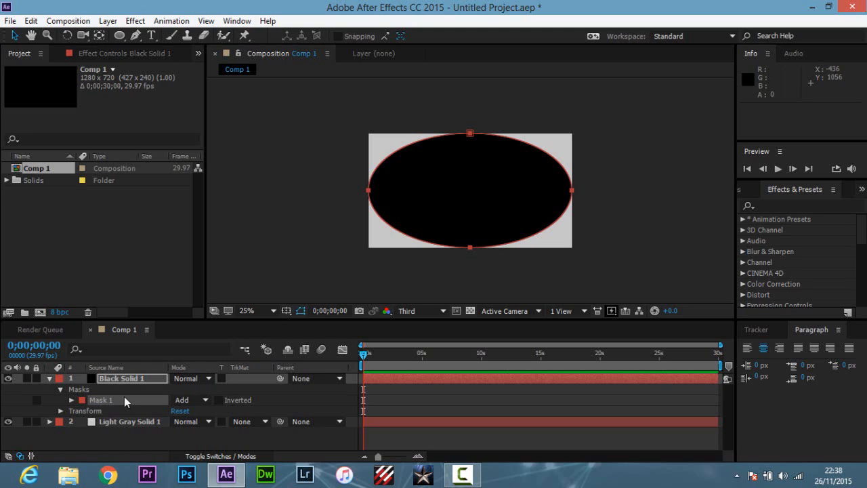
pyautogui.click(204, 404)
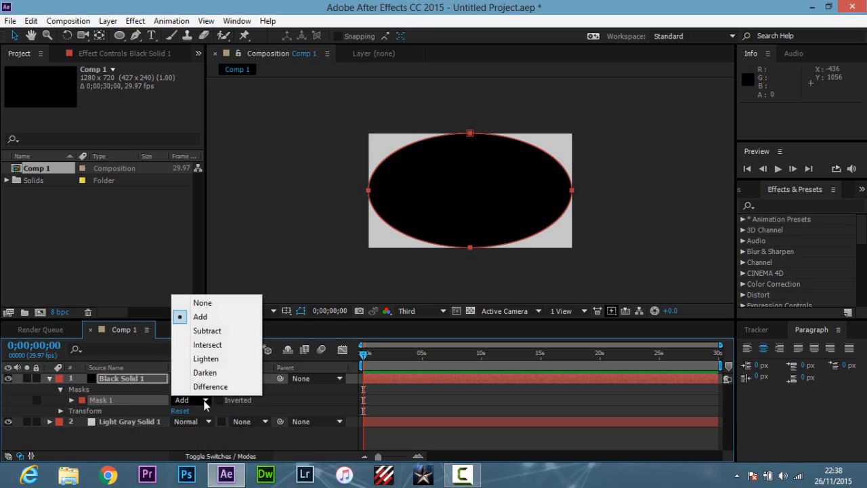
pyautogui.click(207, 332)
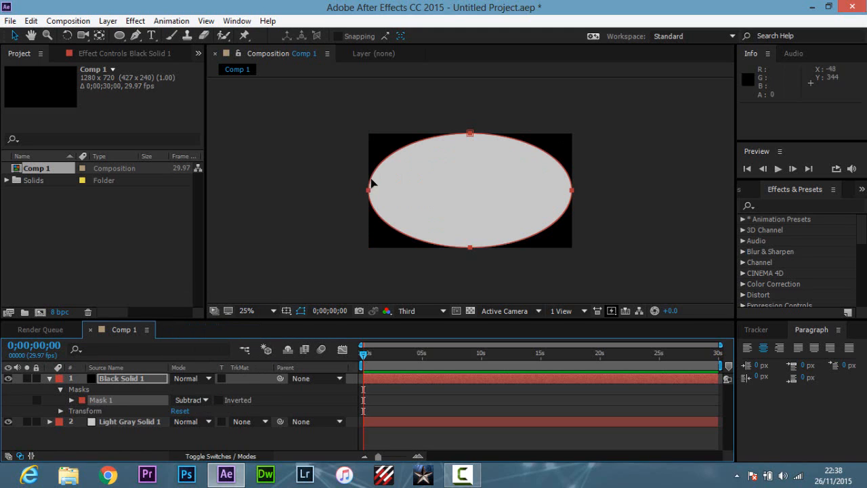
# - Set the black solid's mask feather to 297 pixels and mask opacity to 72%, and collapse the layer's properties
pyautogui.click(72, 400)
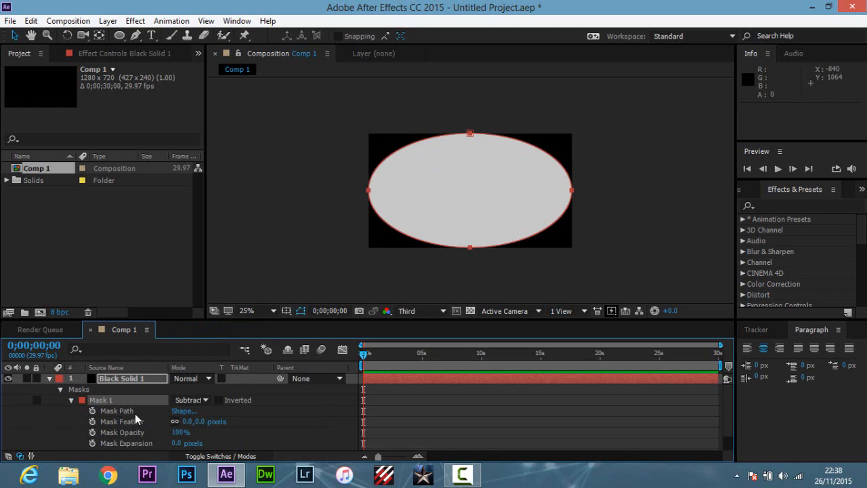
pyautogui.scroll(-1, 231, 419)
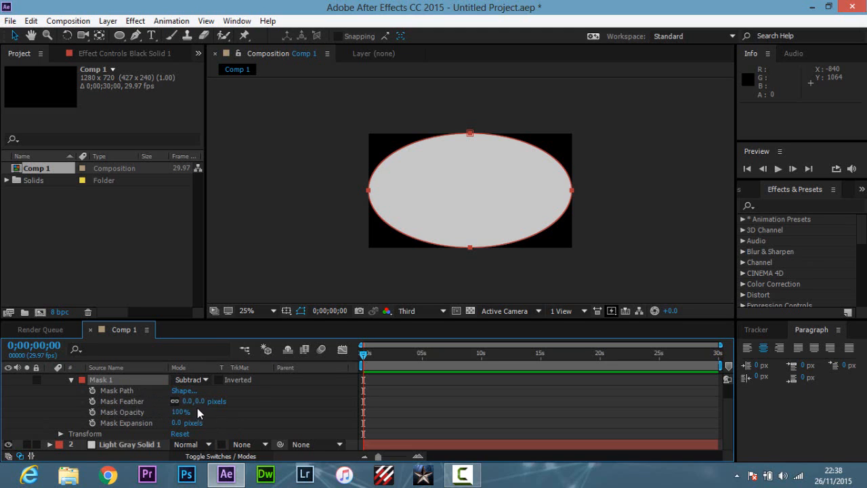
pyautogui.moveTo(201, 401); pyautogui.dragTo(218, 401)
pyautogui.moveTo(249, 397); pyautogui.dragTo(371, 381)
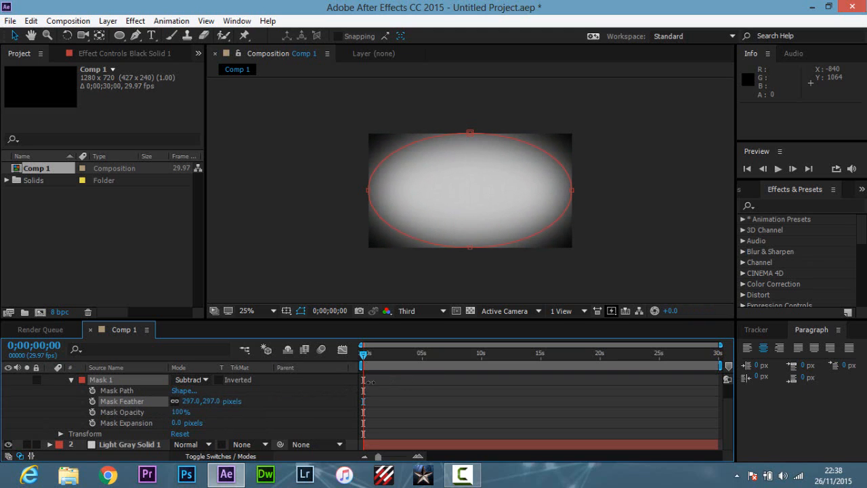
pyautogui.moveTo(180, 411)
pyautogui.mouseDown()
pyautogui.moveTo(191, 412)
pyautogui.moveTo(179, 411)
pyautogui.mouseUp()
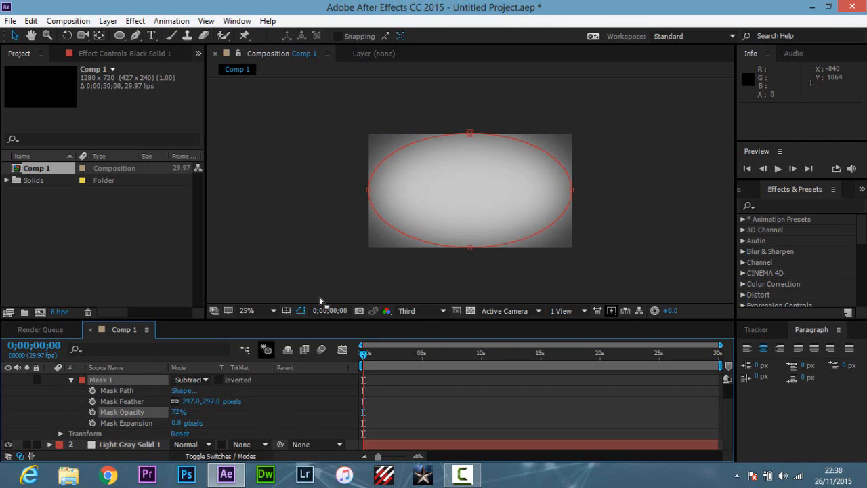
pyautogui.click(371, 230)
pyautogui.click(631, 179)
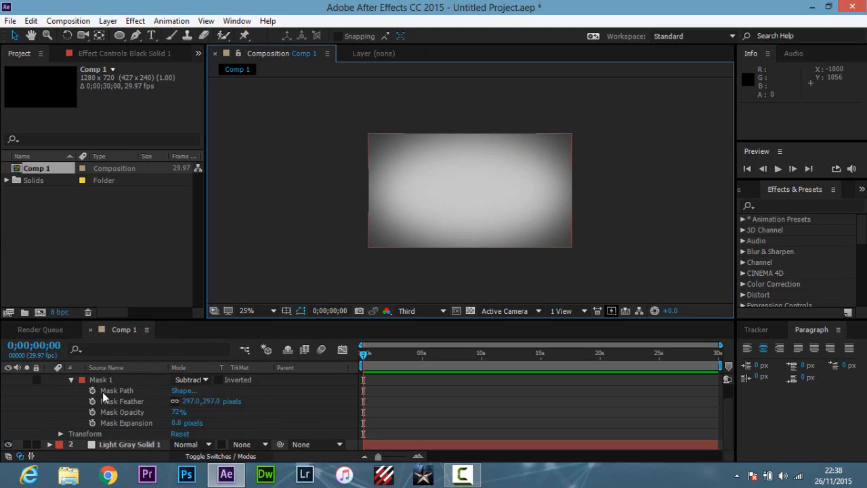
pyautogui.scroll(2, 96, 388)
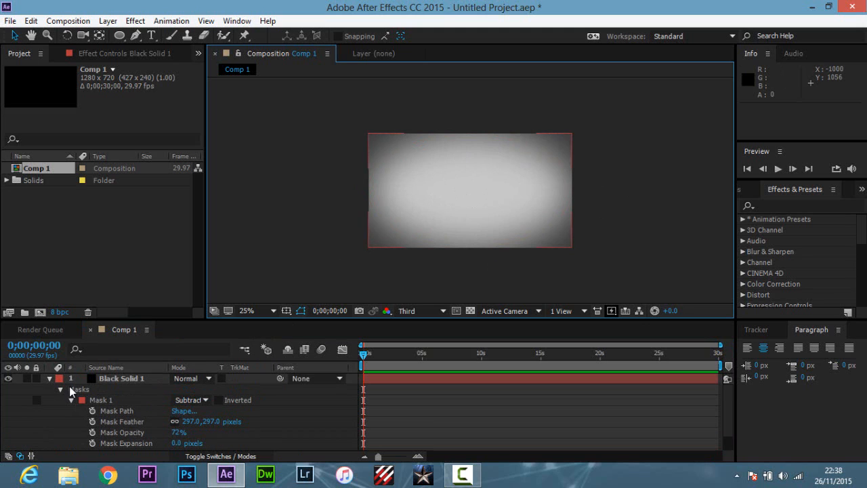
pyautogui.click(49, 377)
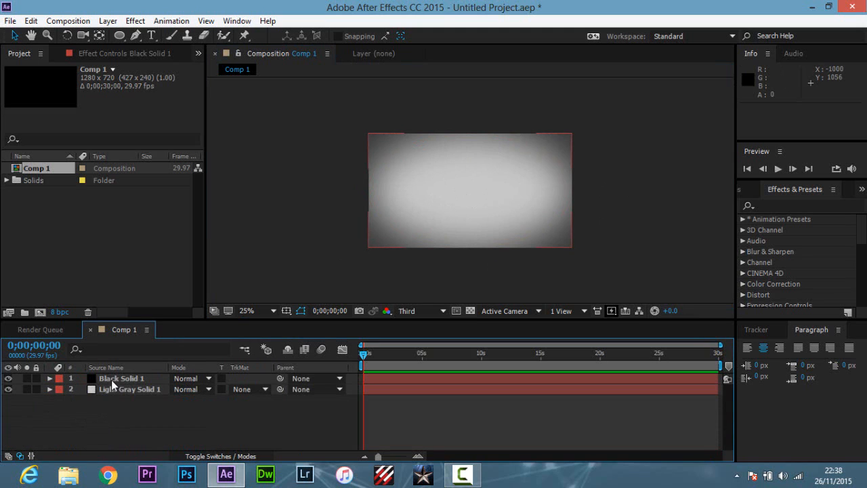
# - Create a new 1280 x 720 px composition at 29.97 fps lasting 30 seconds and rename it title
pyautogui.click(653, 202)
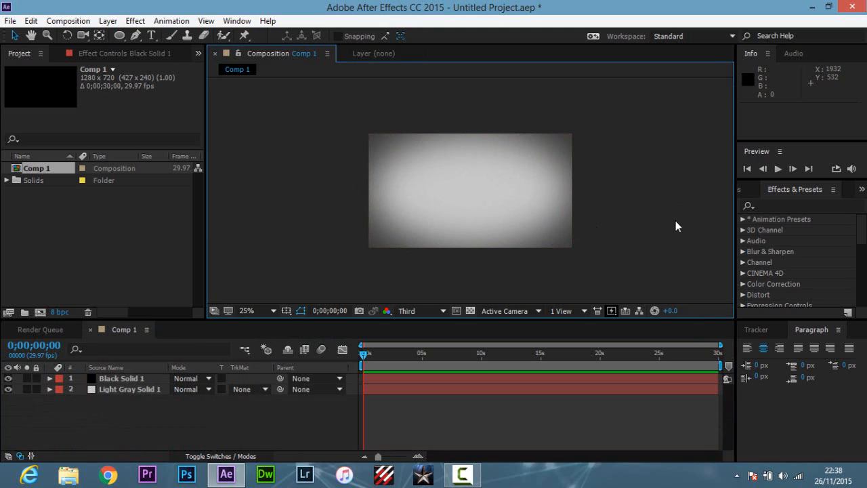
pyautogui.click(87, 24)
pyautogui.click(96, 36)
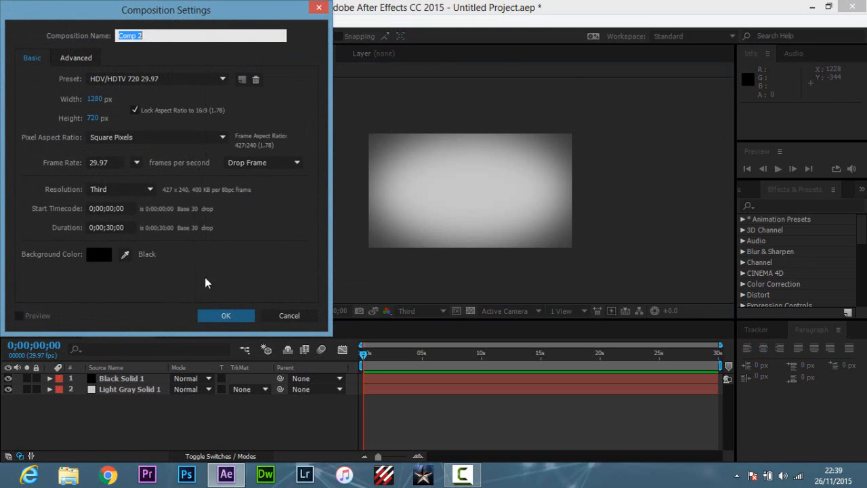
pyautogui.click(238, 320)
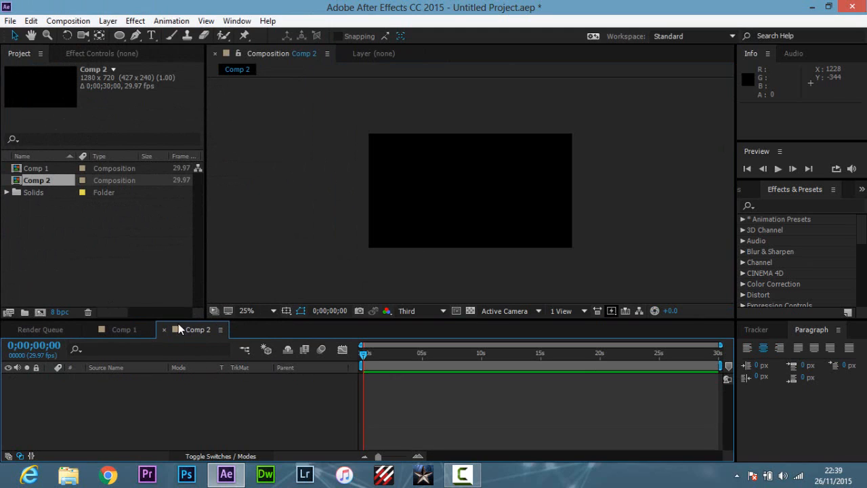
pyautogui.click(38, 182)
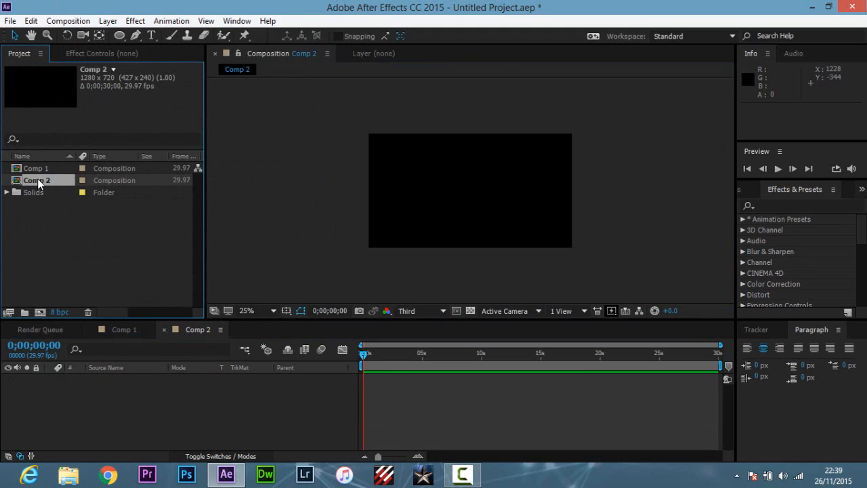
pyautogui.press('Return')
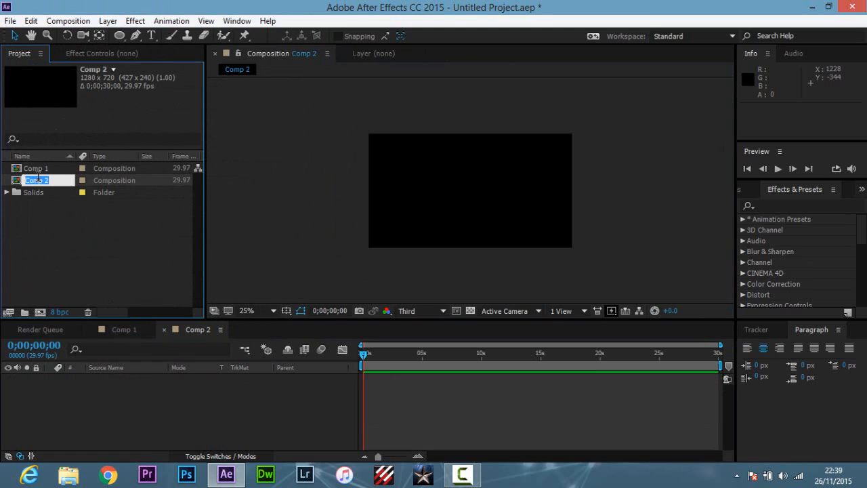
pyautogui.write('title')
pyautogui.press('Return')
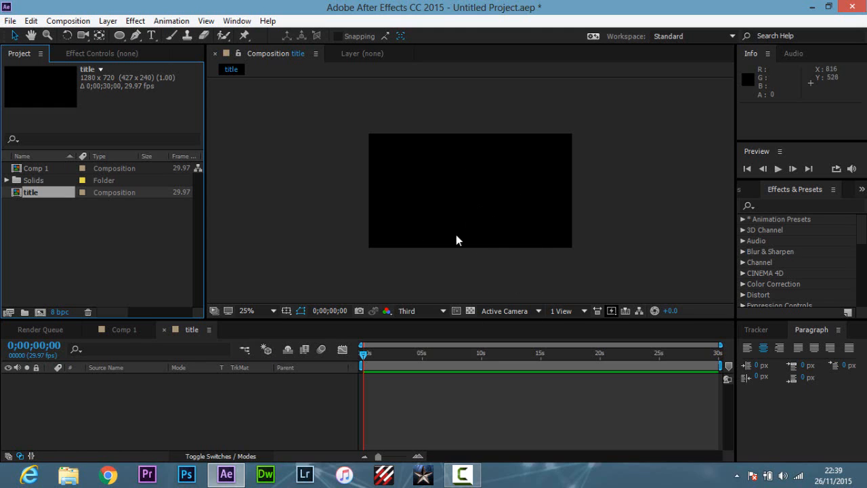
# - Turn on the transparency grid and add a paragraph text layer reading HVC at 189 px across the middle of the frame
pyautogui.click(471, 312)
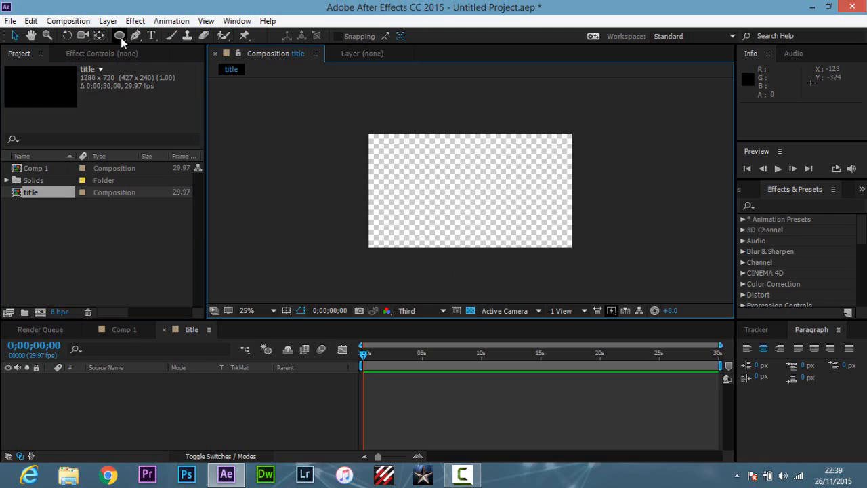
pyautogui.click(152, 37)
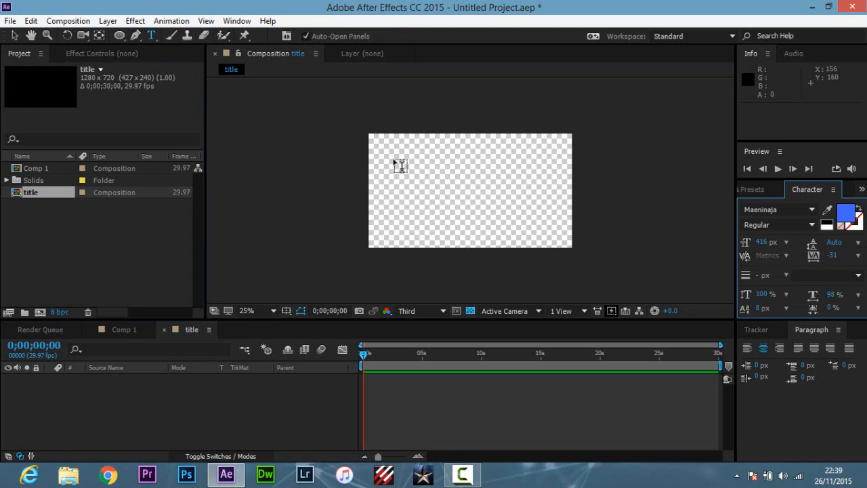
pyautogui.moveTo(393, 159); pyautogui.dragTo(548, 219)
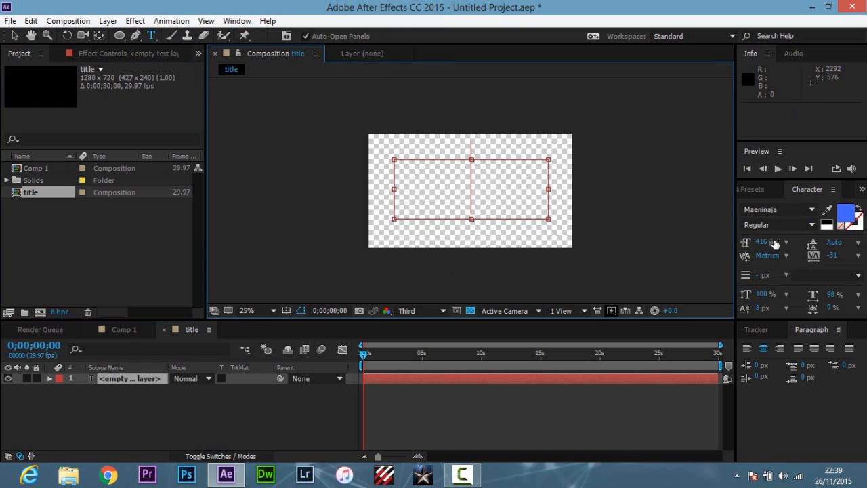
pyautogui.moveTo(773, 243); pyautogui.dragTo(638, 261)
pyautogui.click(426, 179)
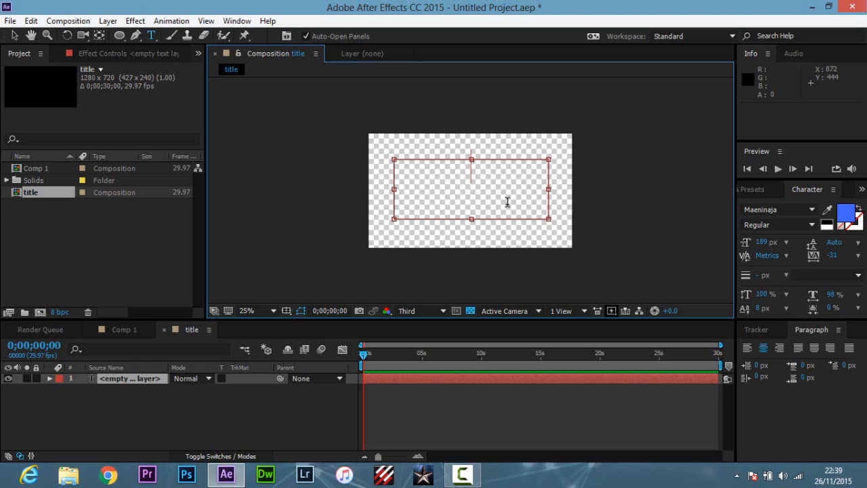
pyautogui.write('HVC')
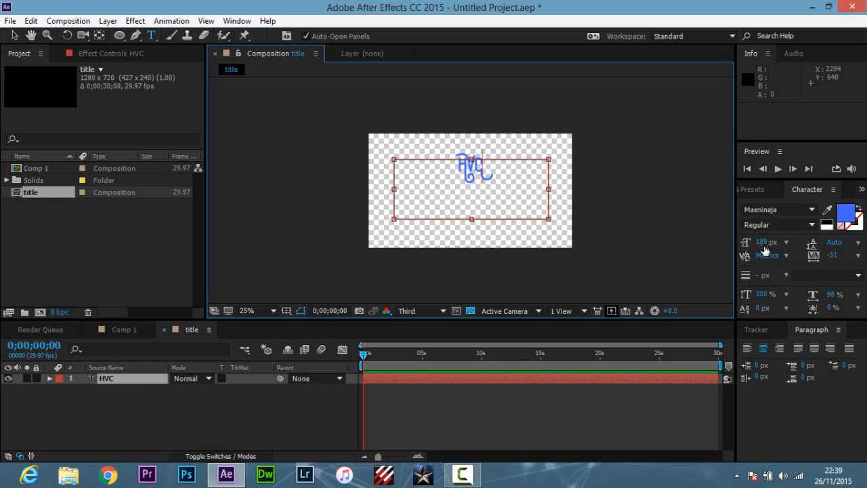
# - Set the HVC text size to 367 px and enlarge its text box downward and to the left
pyautogui.doubleClick(493, 167)
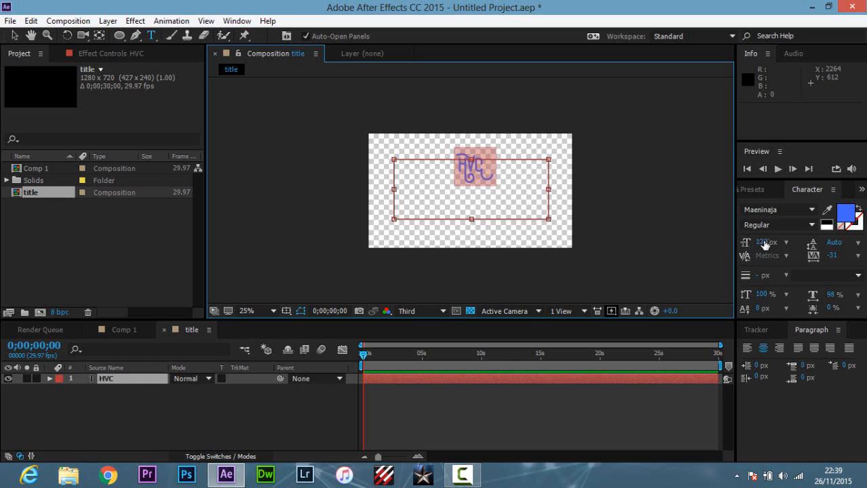
pyautogui.moveTo(764, 245); pyautogui.dragTo(866, 234)
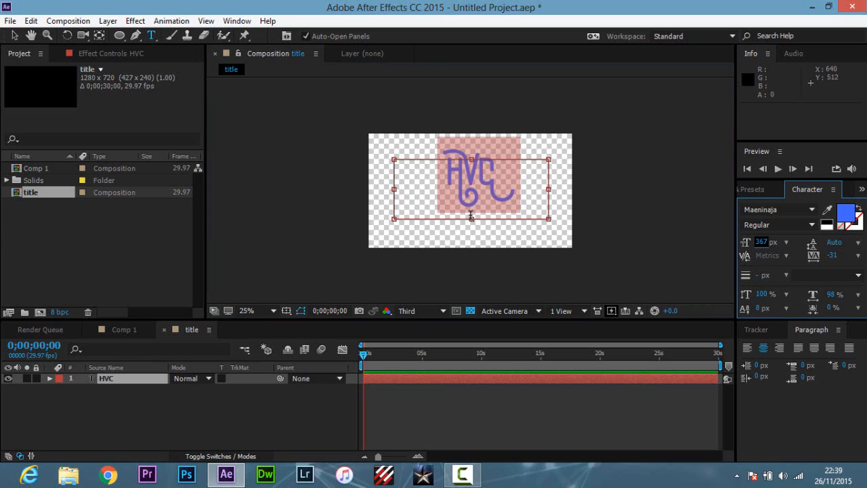
pyautogui.moveTo(472, 218); pyautogui.dragTo(471, 251)
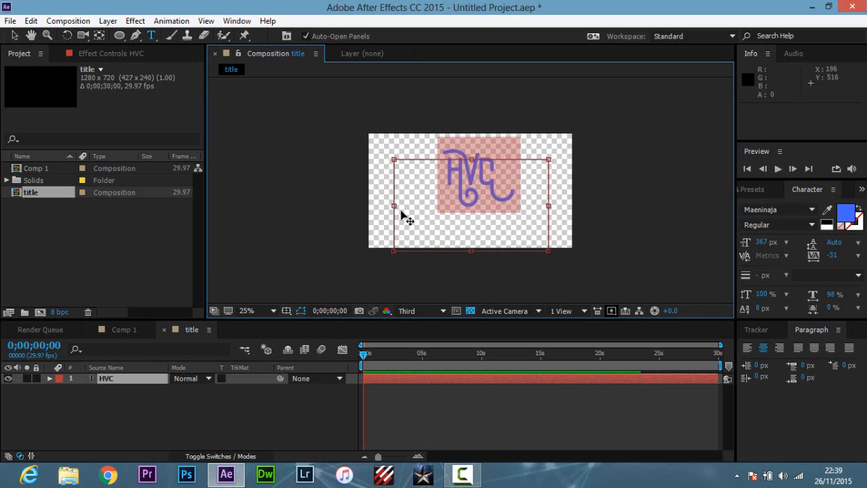
pyautogui.moveTo(395, 205); pyautogui.dragTo(345, 205)
pyautogui.moveTo(446, 159); pyautogui.dragTo(449, 143)
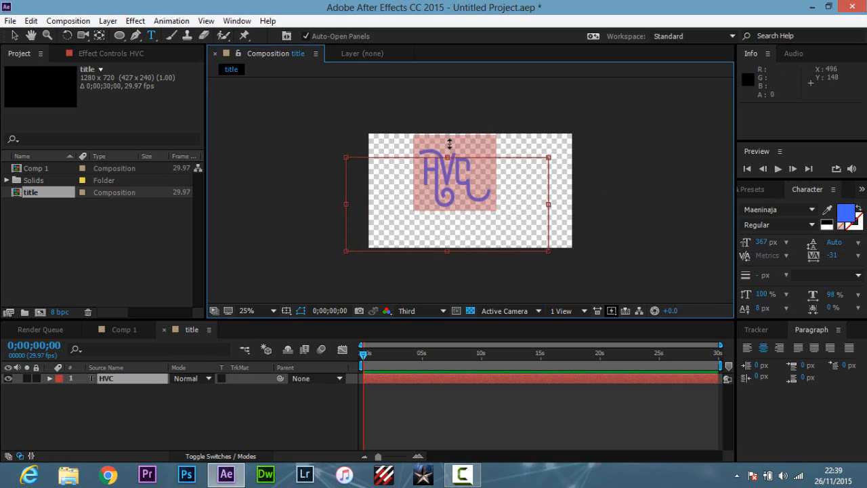
pyautogui.press('Escape')
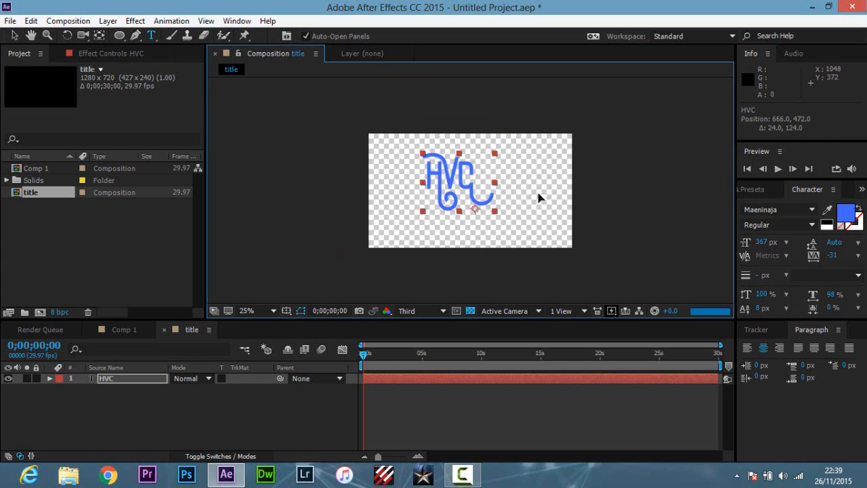
# - Change the font of the whole HVC text to Arial
pyautogui.doubleClick(542, 201)
pyautogui.click(789, 210)
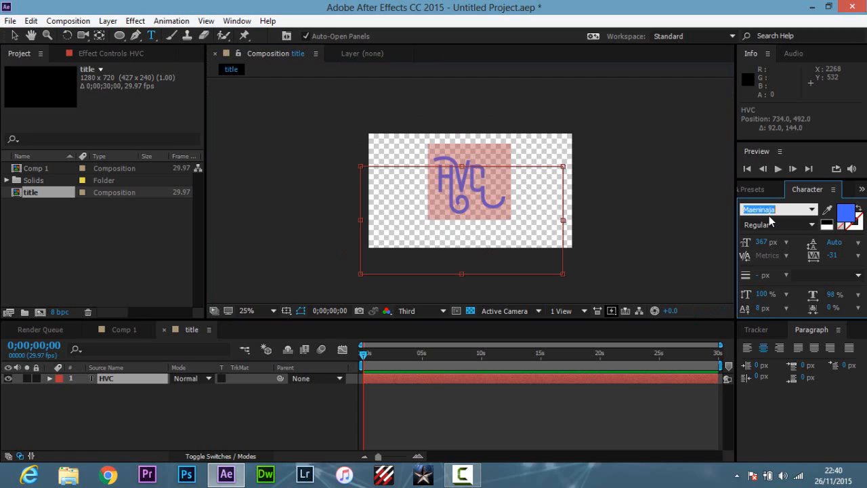
pyautogui.write('Arial')
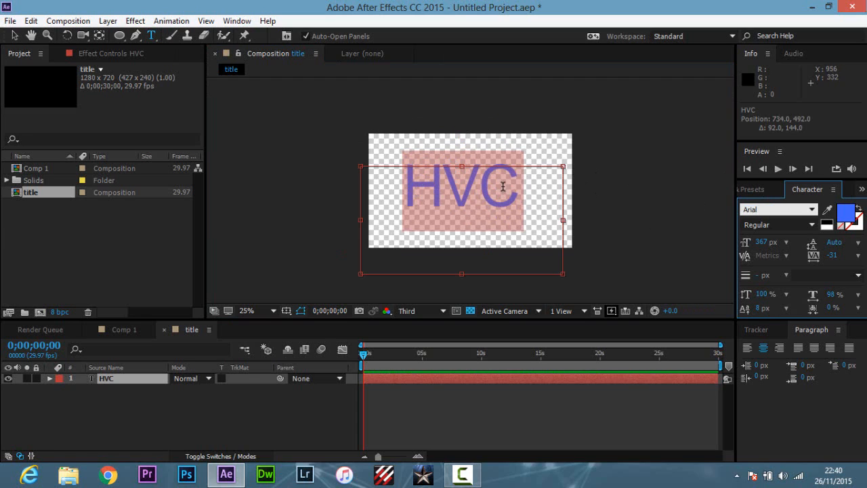
# - Move the HVC text closer to the frame's centre and justify its paragraph with the last line centred
pyautogui.click(578, 181)
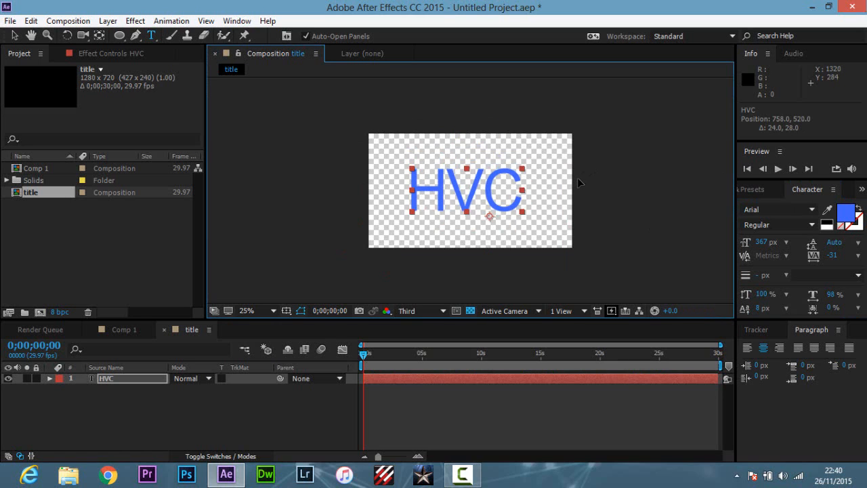
pyautogui.moveTo(578, 179); pyautogui.dragTo(574, 180)
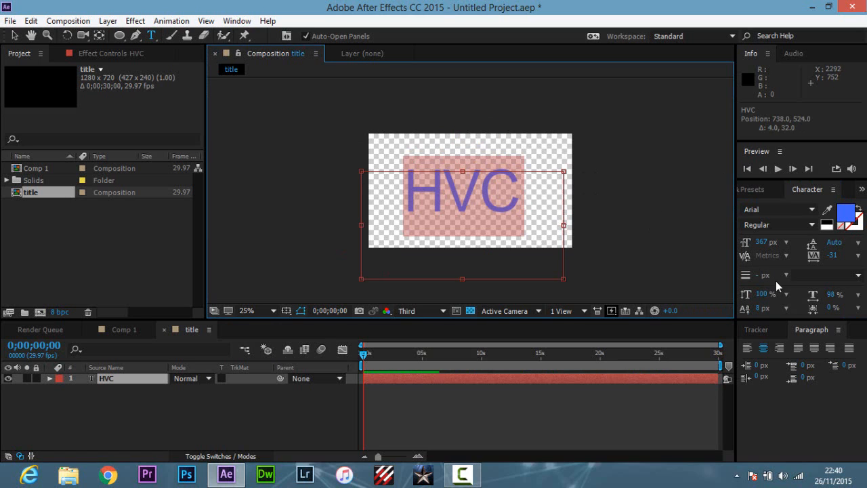
pyautogui.click(763, 347)
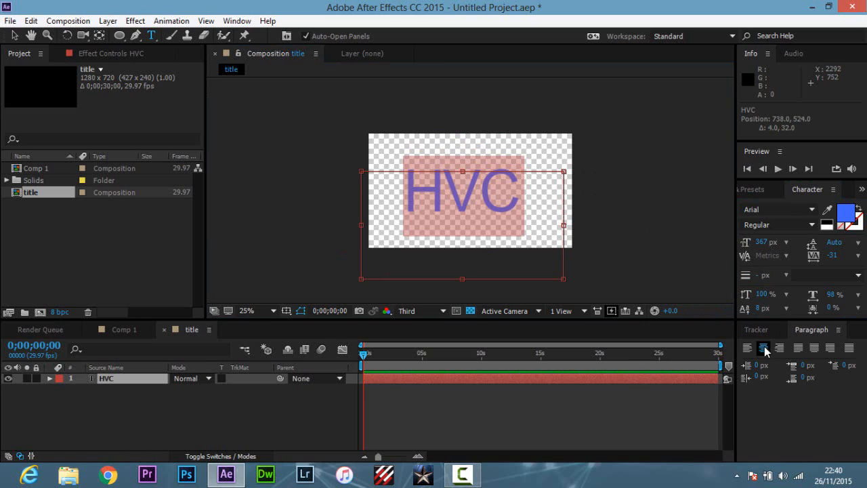
pyautogui.click(814, 348)
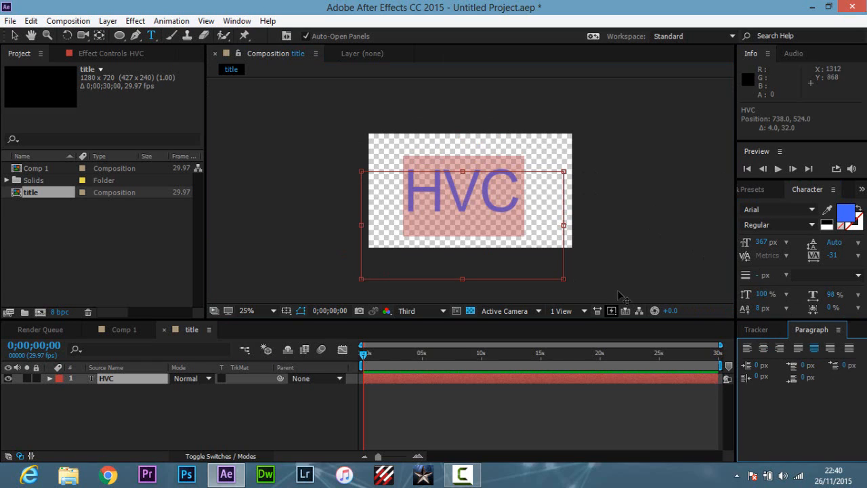
# - Delete the middle letter of the HVC text and retype it as a capital V
pyautogui.click(476, 178)
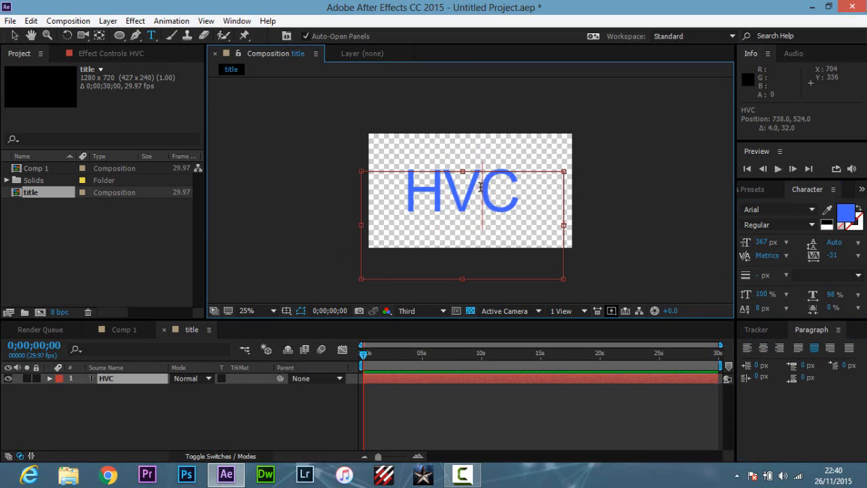
pyautogui.press('BackSpace')
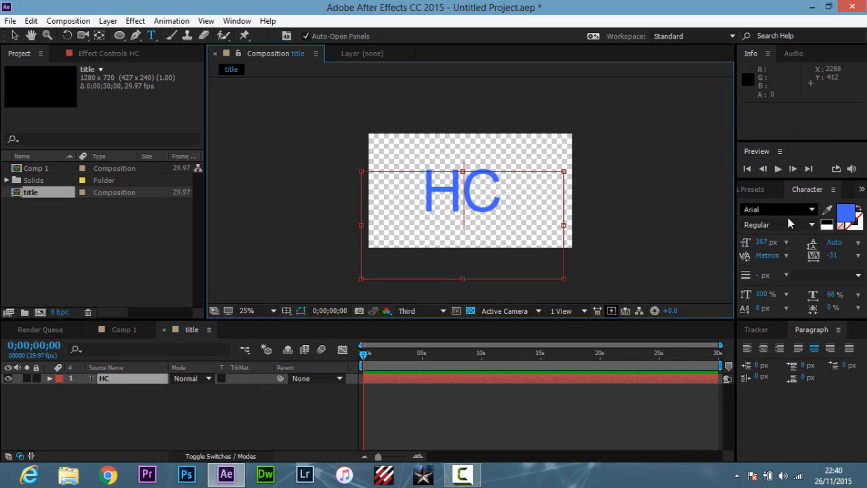
pyautogui.click(844, 214)
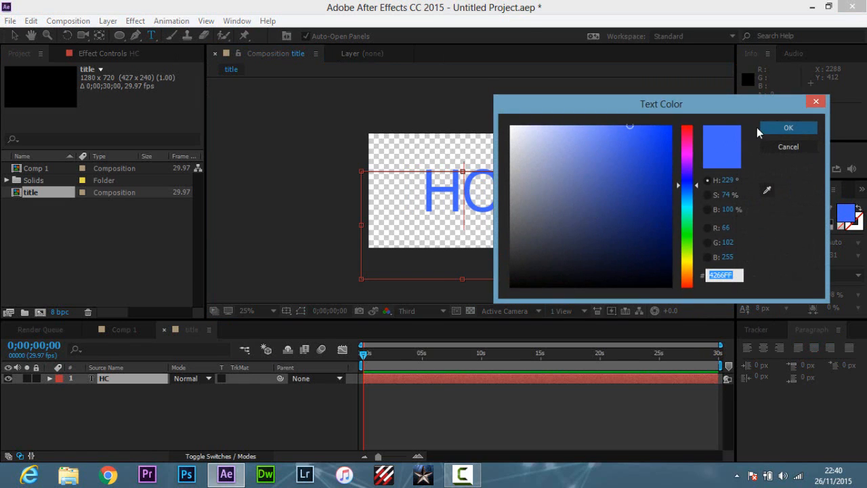
pyautogui.click(778, 149)
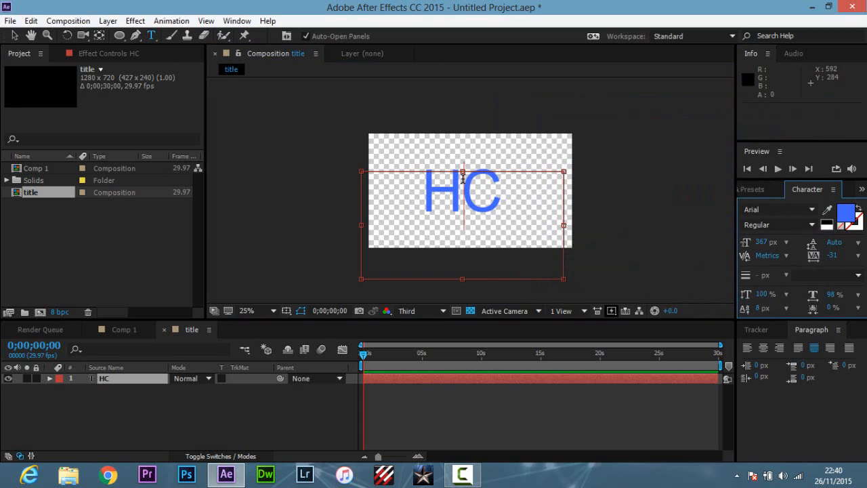
pyautogui.write('v')
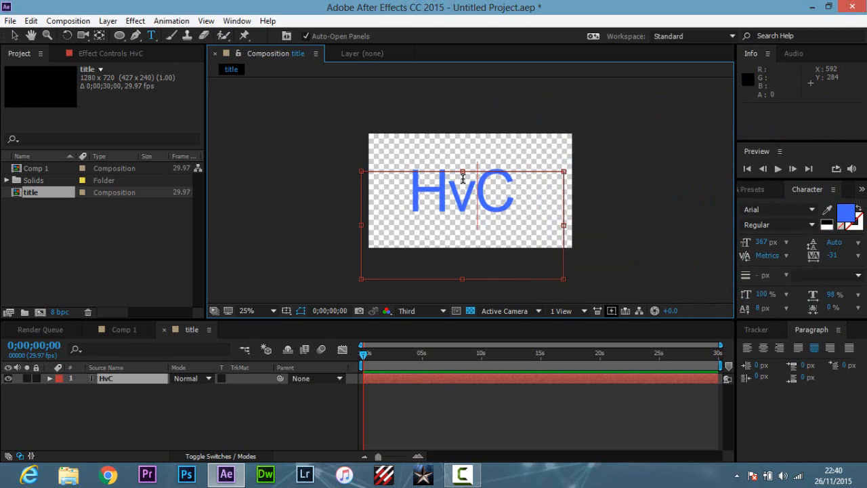
pyautogui.press('BackSpace')
pyautogui.write('V')
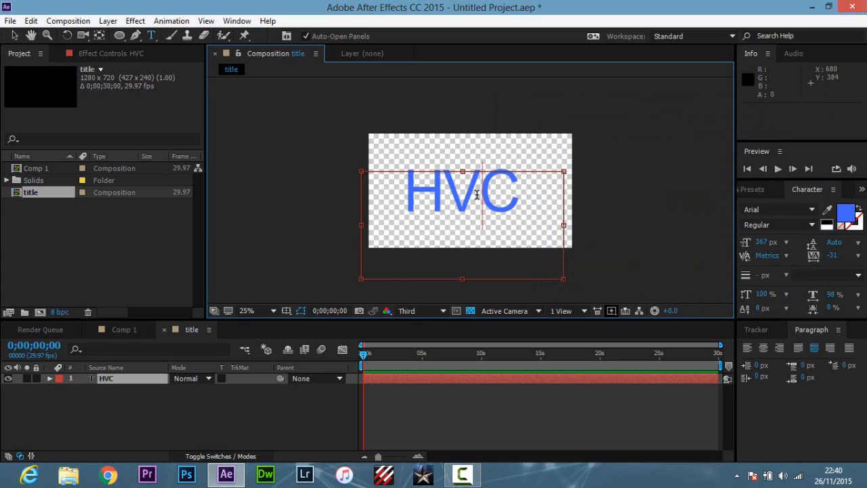
# - Colour only the letter V of the HVC text red (FF4242) and leave the layer deselected
pyautogui.hotkey('shift', 'Left')
pyautogui.click(840, 222)
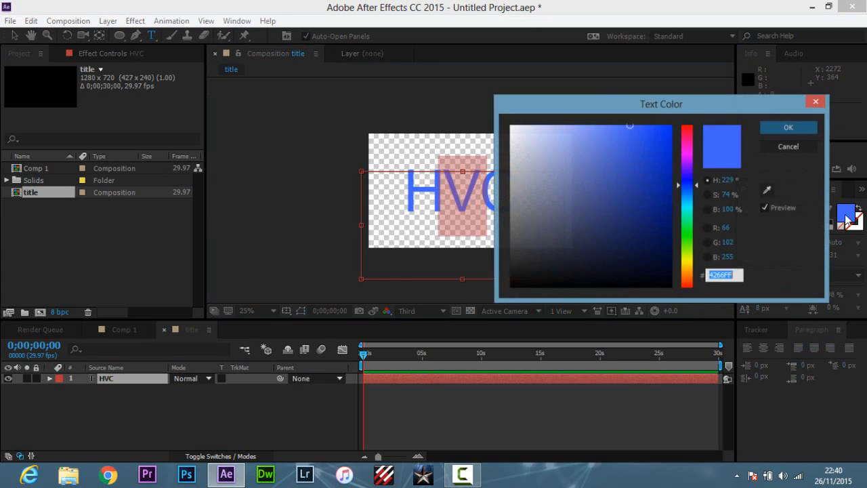
pyautogui.moveTo(686, 160); pyautogui.dragTo(682, 120)
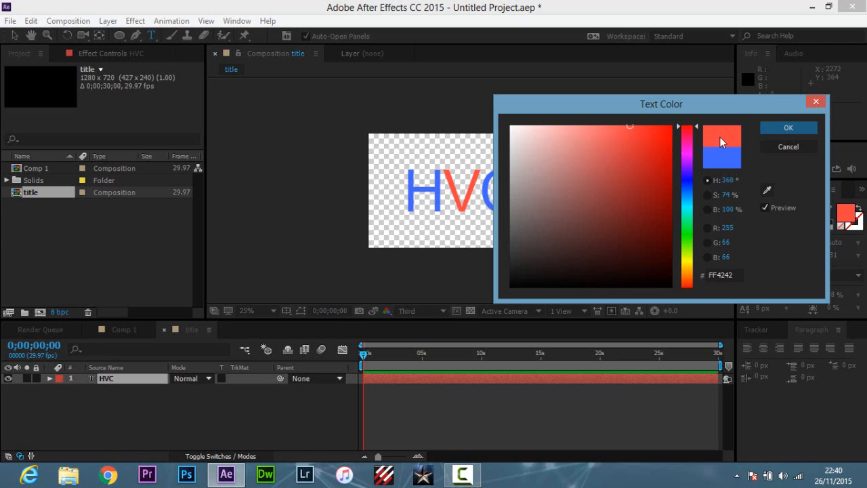
pyautogui.click(788, 128)
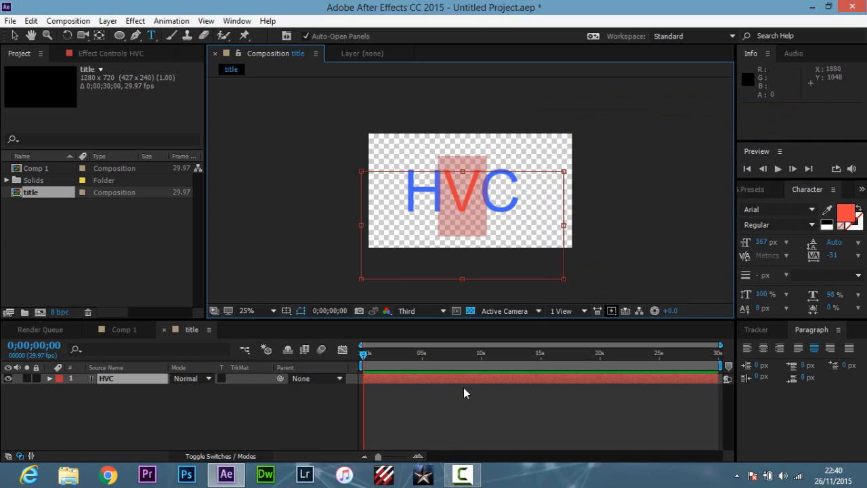
pyautogui.click(449, 404)
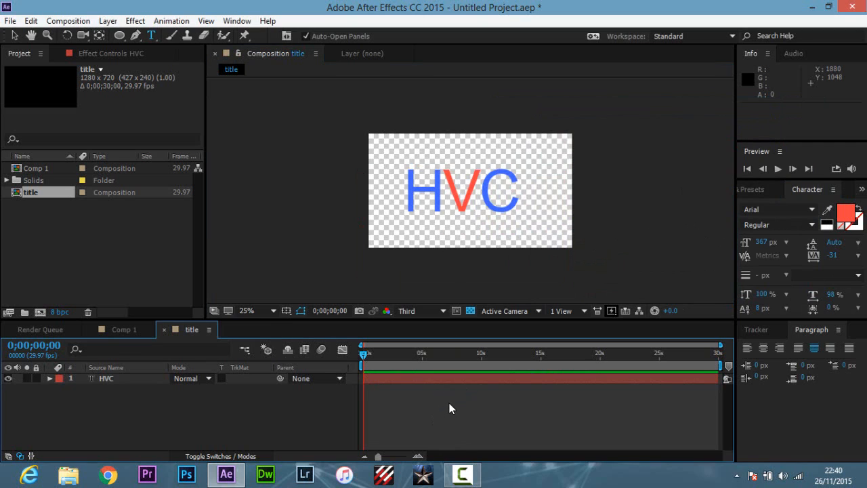
# - Move the HVC text layer to the centre of the frame, at position about 794, 528, and deselect it
pyautogui.click(15, 35)
pyautogui.moveTo(487, 191); pyautogui.dragTo(506, 197)
pyautogui.click(596, 181)
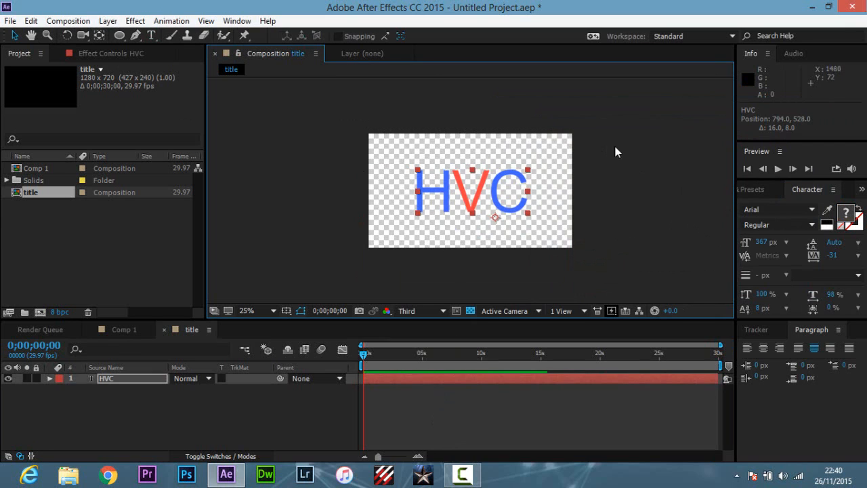
pyautogui.click(607, 210)
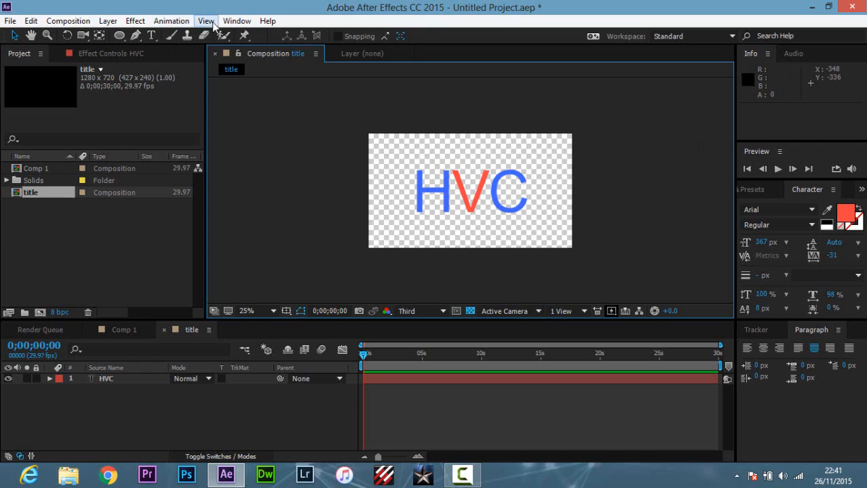
# - Create a new composition named Shatter with the HDV/HDTV 720 29.97 preset and a 30-second duration
pyautogui.click(67, 21)
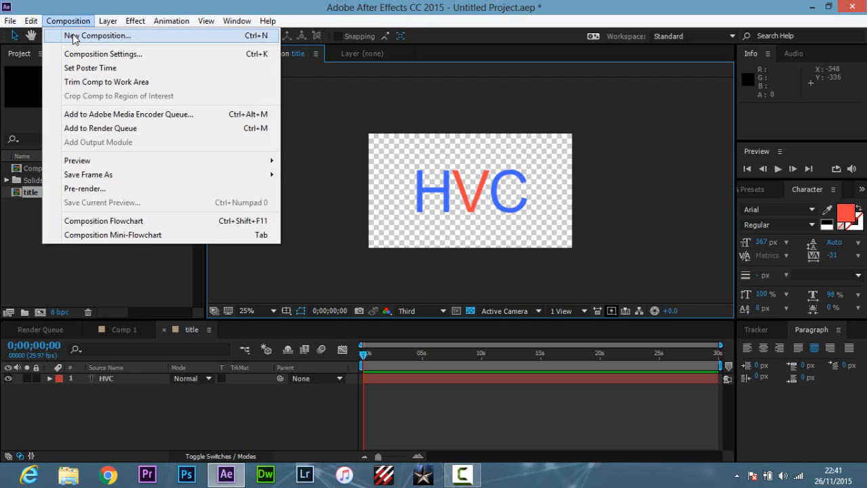
pyautogui.click(73, 36)
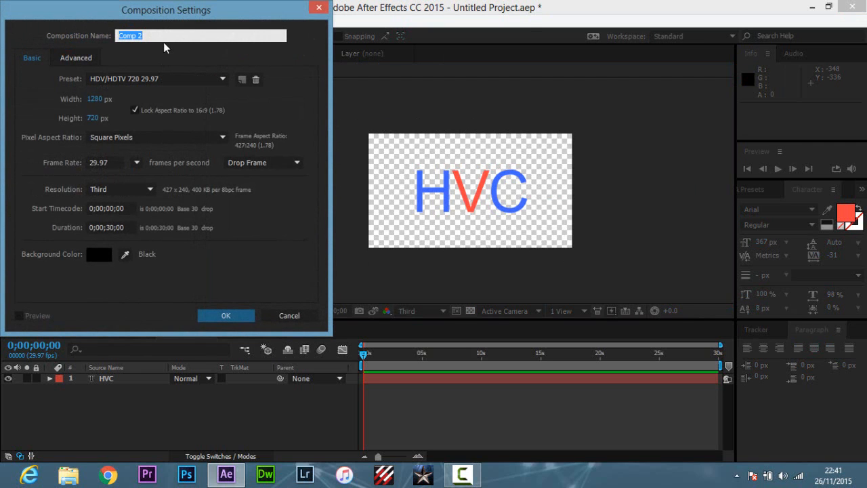
pyautogui.write('Shatter')
pyautogui.click(229, 321)
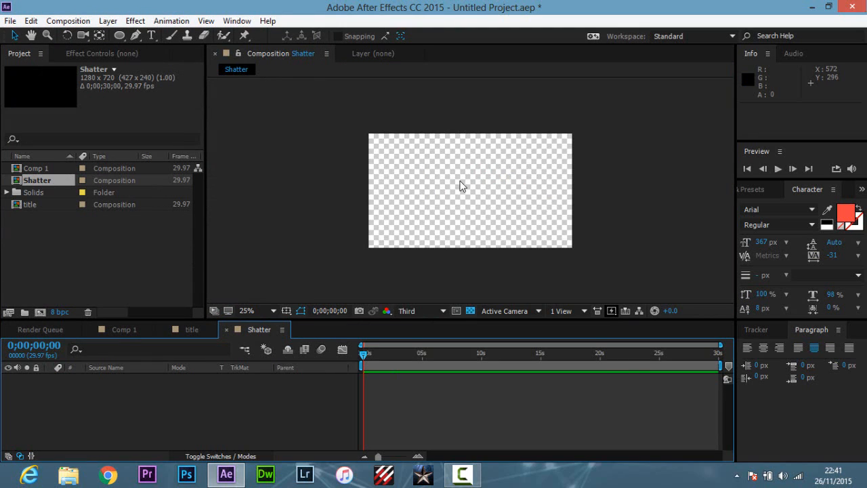
# - Add a two-node camera with the 35mm preset to the Shatter composition and dismiss the 2D layer warning
pyautogui.click(109, 21)
pyautogui.moveTo(233, 20)
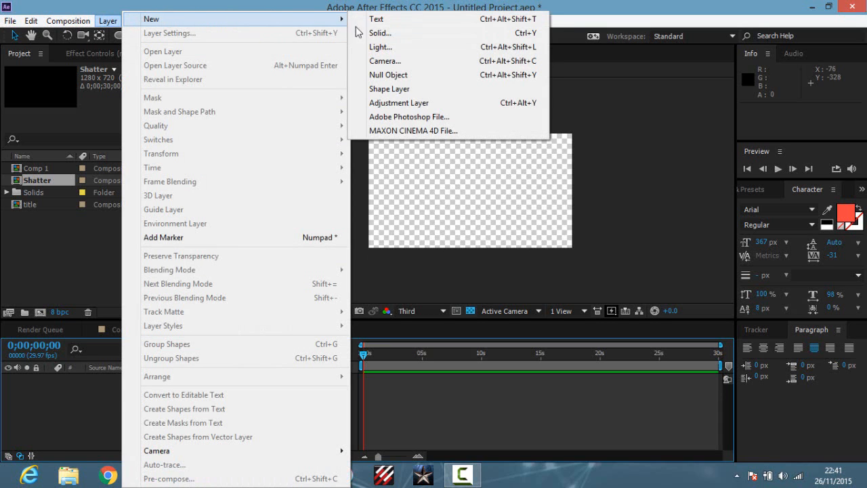
pyautogui.click(379, 61)
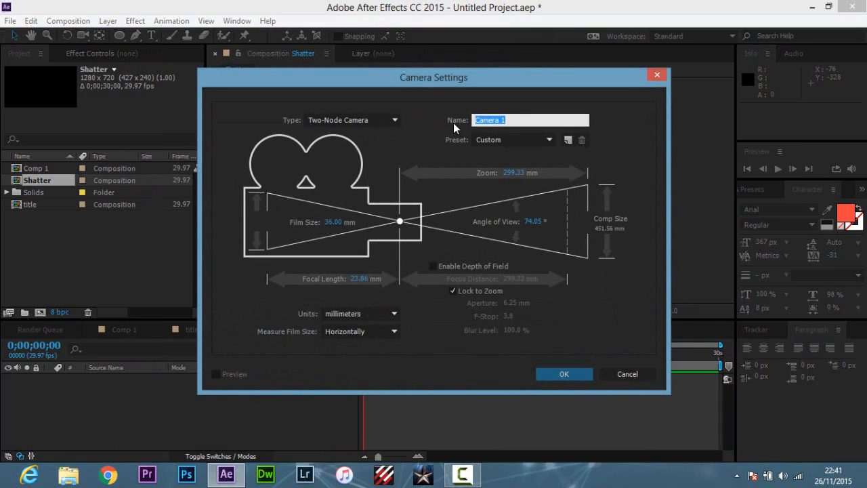
pyautogui.click(516, 139)
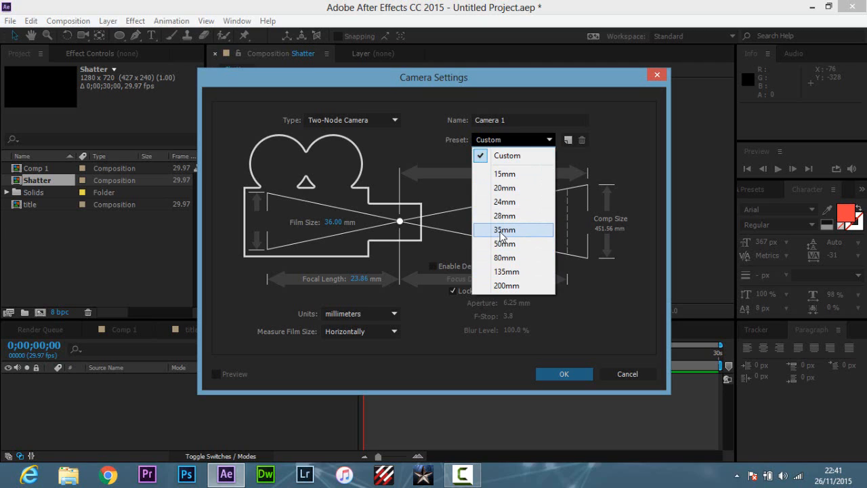
pyautogui.click(502, 231)
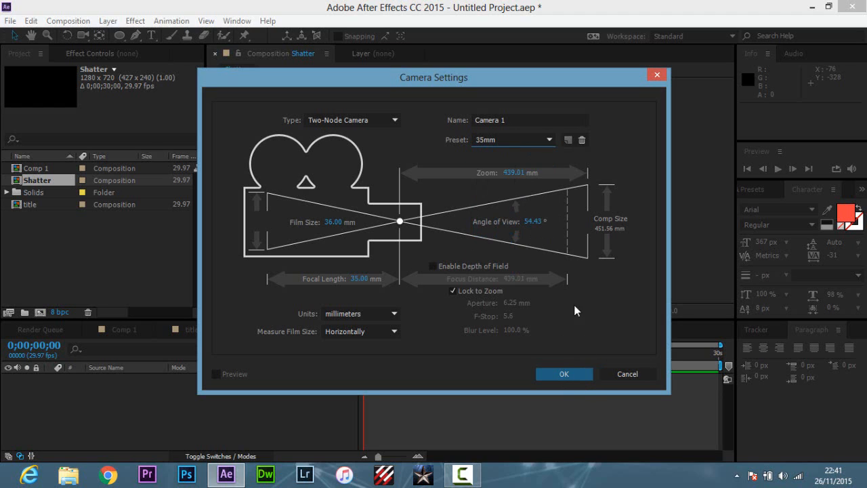
pyautogui.click(561, 373)
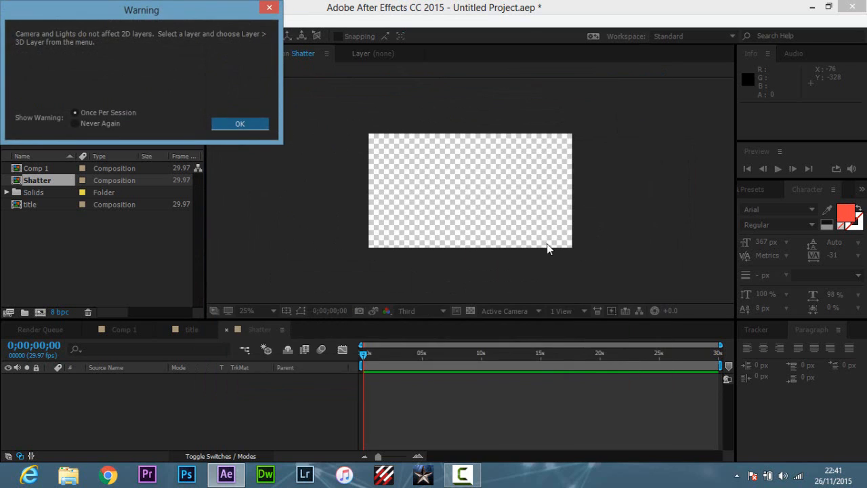
pyautogui.click(237, 125)
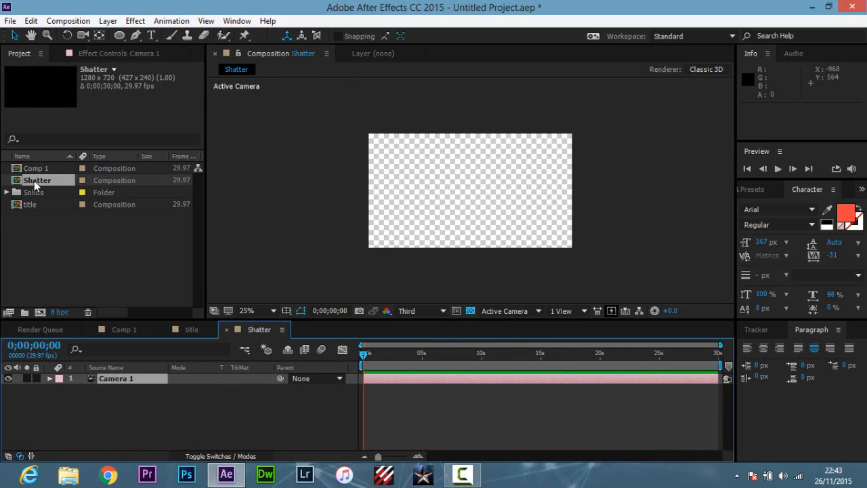
# - Place the title composition inside the Shatter composition, with the camera layer above it
pyautogui.moveTo(34, 180); pyautogui.dragTo(458, 189)
pyautogui.moveTo(30, 204); pyautogui.dragTo(486, 226)
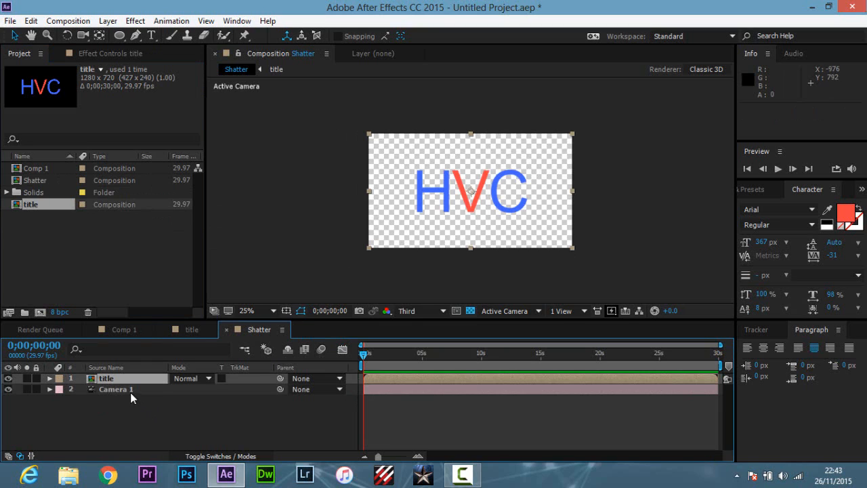
pyautogui.moveTo(130, 392); pyautogui.dragTo(131, 383)
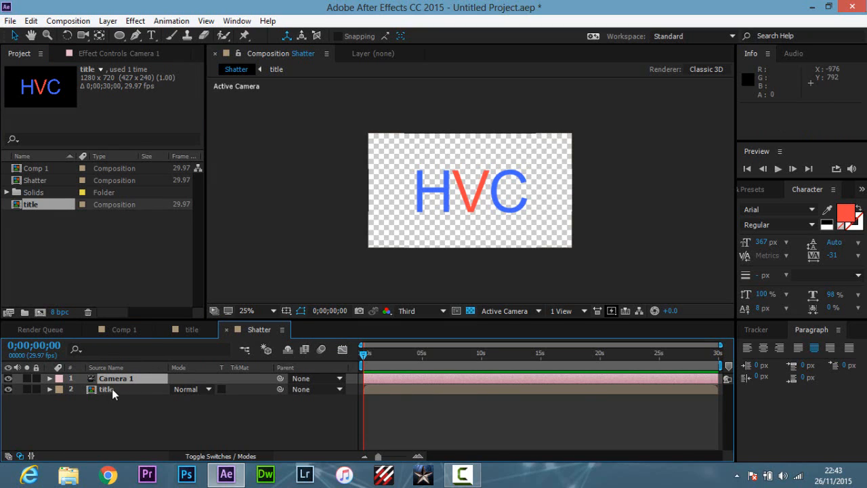
# - Apply the Shatter simulation effect to the title layer and scrub the first frames to check its wireframe, stopping at 0;00;00;03
pyautogui.click(112, 390)
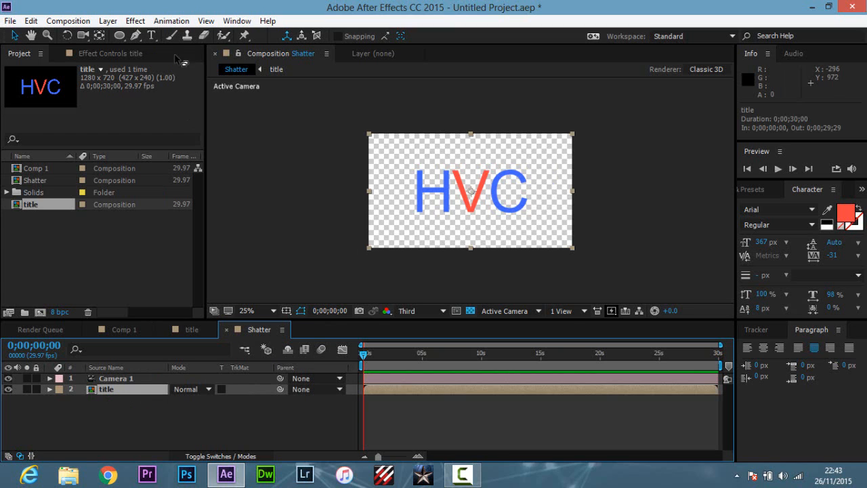
pyautogui.click(134, 21)
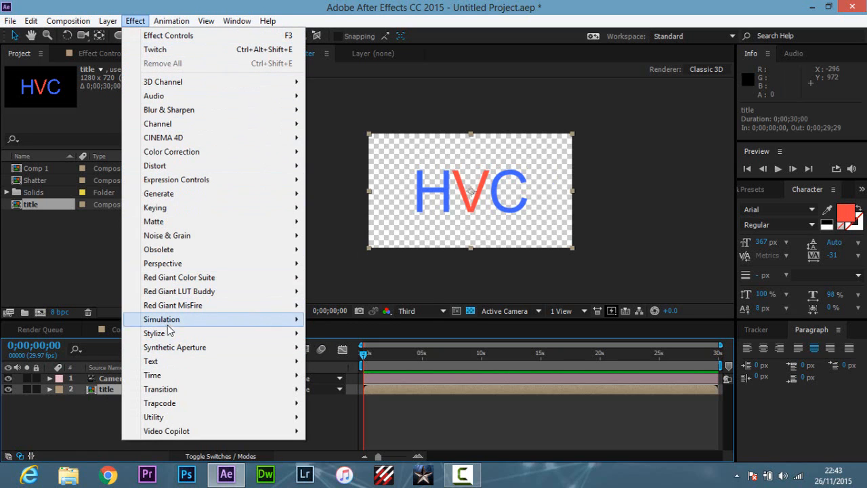
pyautogui.moveTo(171, 322)
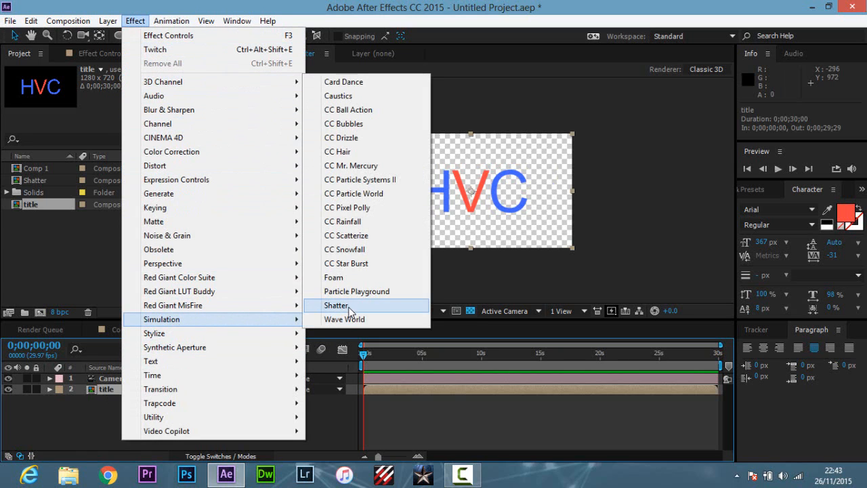
pyautogui.click(350, 312)
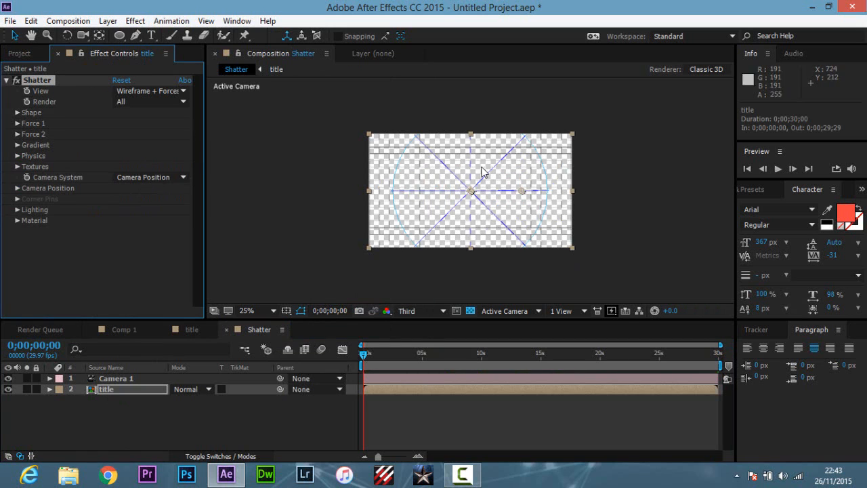
pyautogui.moveTo(364, 352); pyautogui.dragTo(366, 352)
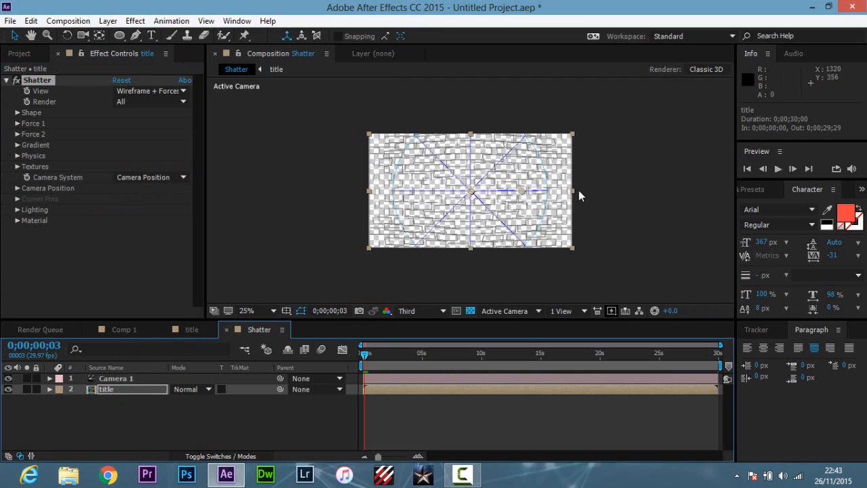
pyautogui.scroll(2, 578, 190)
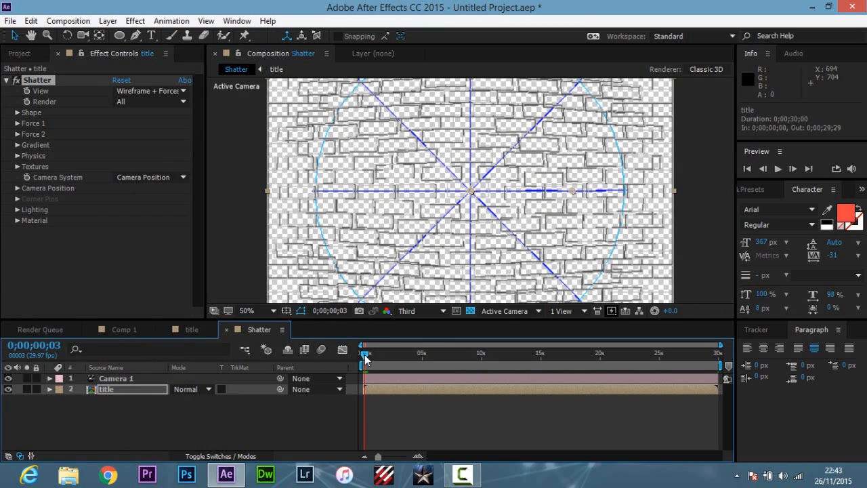
pyautogui.moveTo(364, 354)
pyautogui.mouseDown()
pyautogui.moveTo(378, 357)
pyautogui.moveTo(358, 357)
pyautogui.mouseUp()
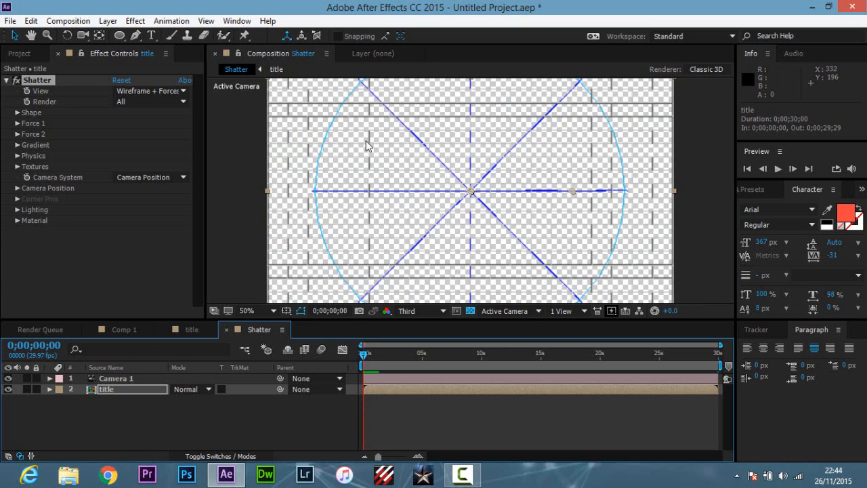
pyautogui.click(364, 357)
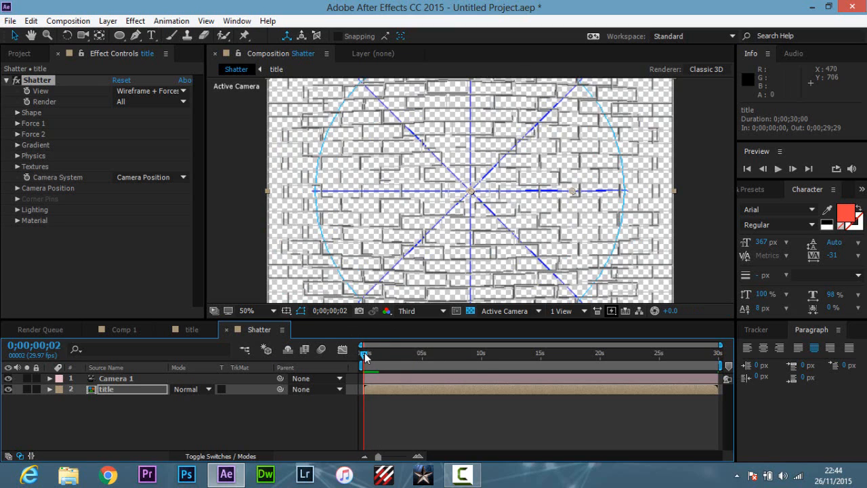
pyautogui.click(366, 357)
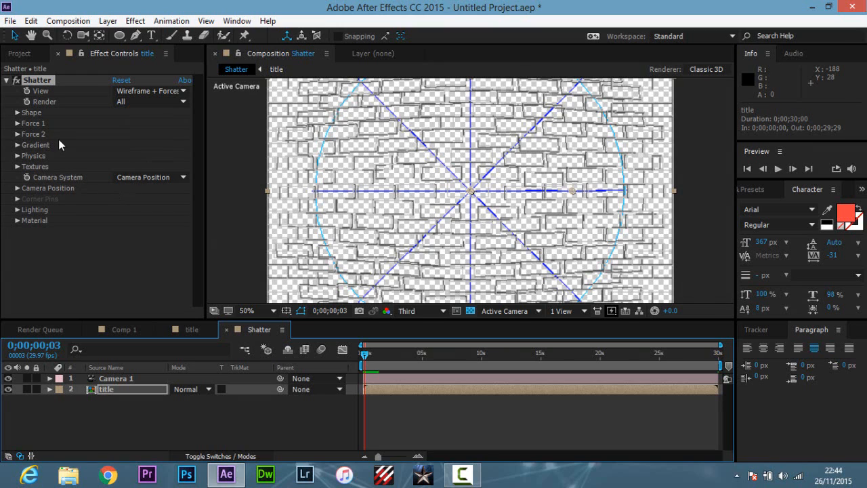
# - Try the Puzzle pattern for the Shatter effect's shape, then settle on Glass
pyautogui.click(18, 113)
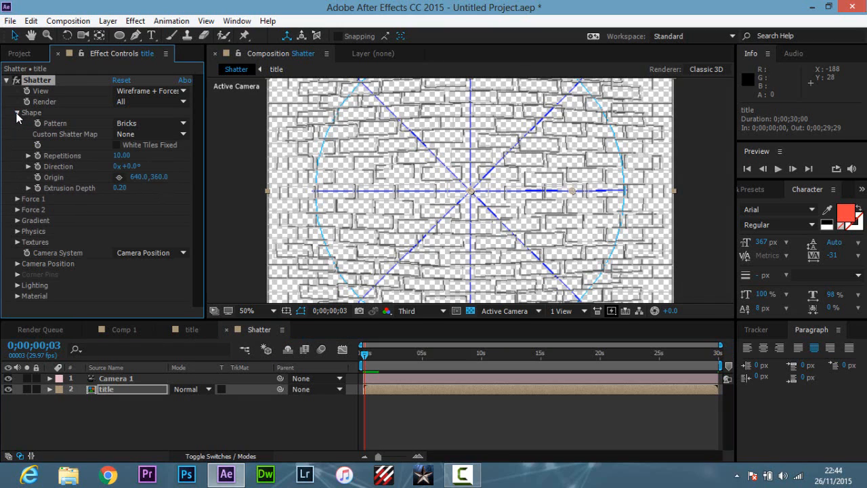
pyautogui.click(154, 127)
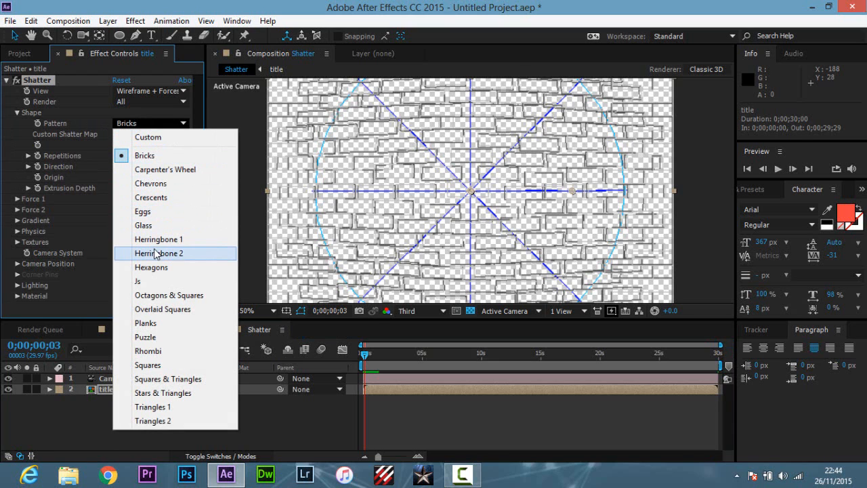
pyautogui.click(162, 336)
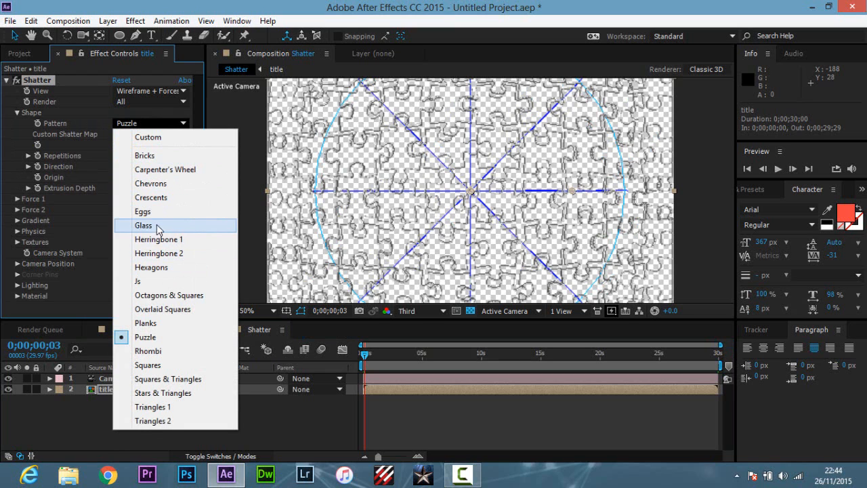
pyautogui.click(154, 228)
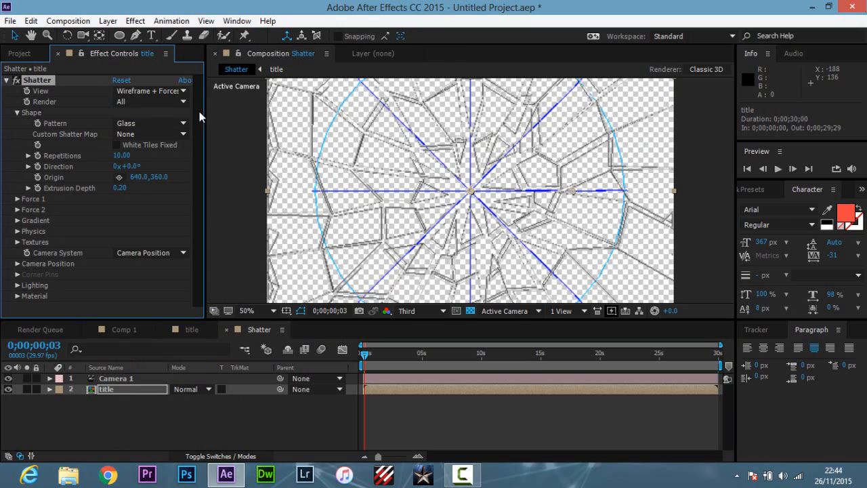
# - Switch the Shatter effect's view to Rendered and play the breaking title from the start
pyautogui.click(176, 90)
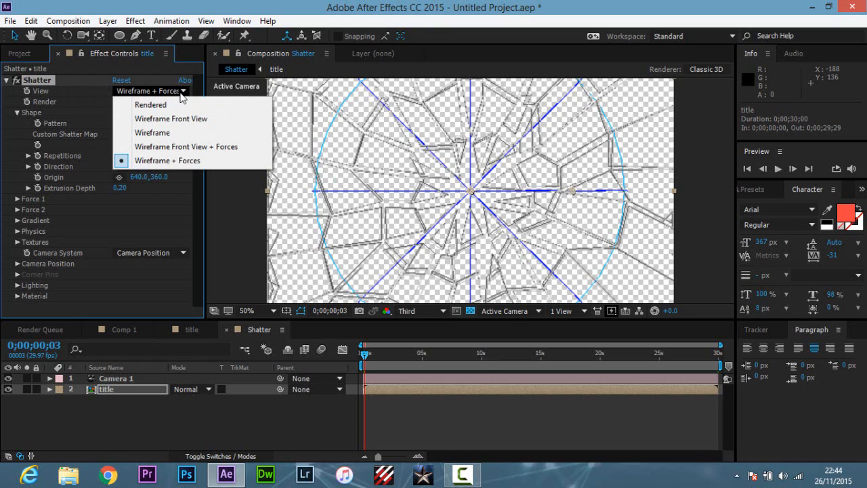
pyautogui.click(152, 109)
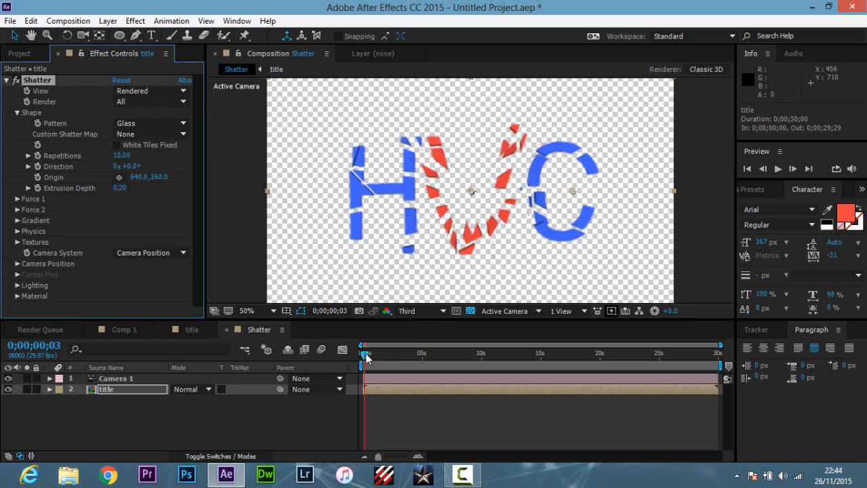
pyautogui.moveTo(365, 353); pyautogui.dragTo(364, 357)
pyautogui.press('space')
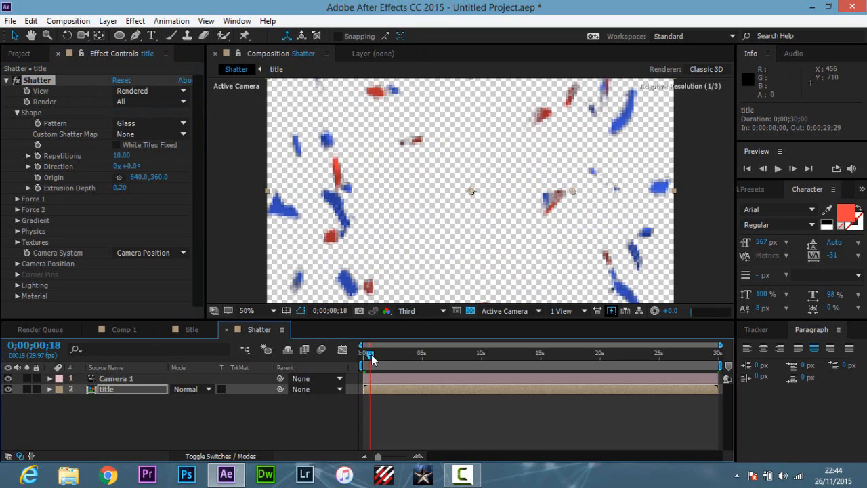
pyautogui.press('space')
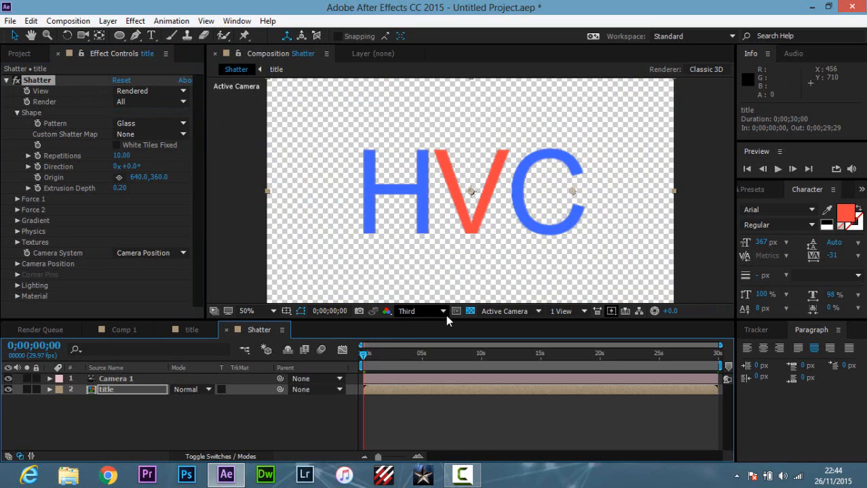
# - Raise the preview resolution to Full and play the start of the shatter animation twice
pyautogui.click(444, 312)
pyautogui.click(428, 344)
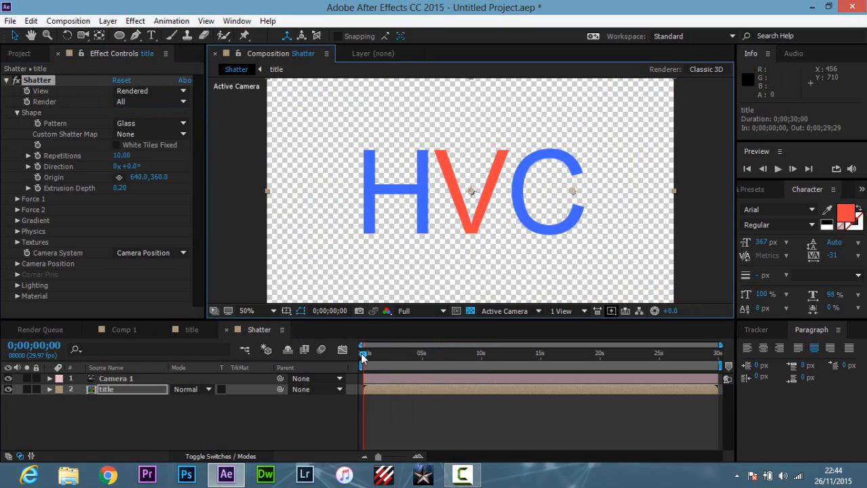
pyautogui.press('space')
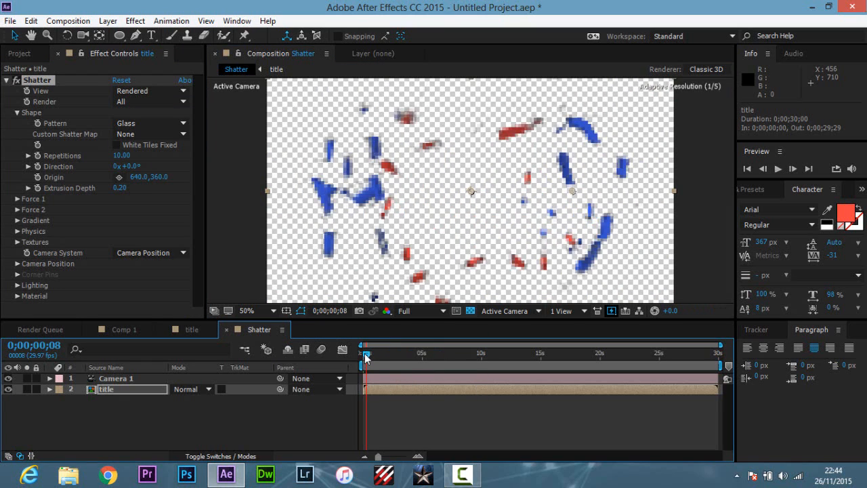
pyautogui.press('space')
pyautogui.press('space')
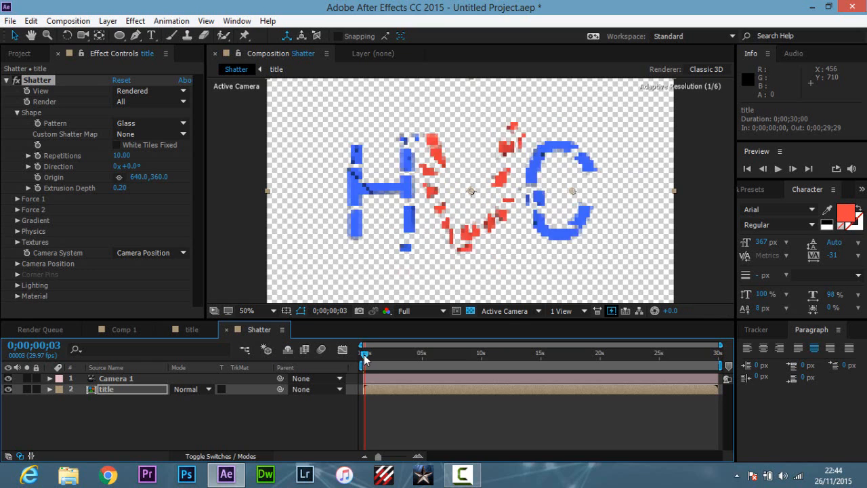
pyautogui.press('space')
# - Return the preview resolution to Third and the Shatter effect's view to Wireframe + Forces
pyautogui.click(420, 310)
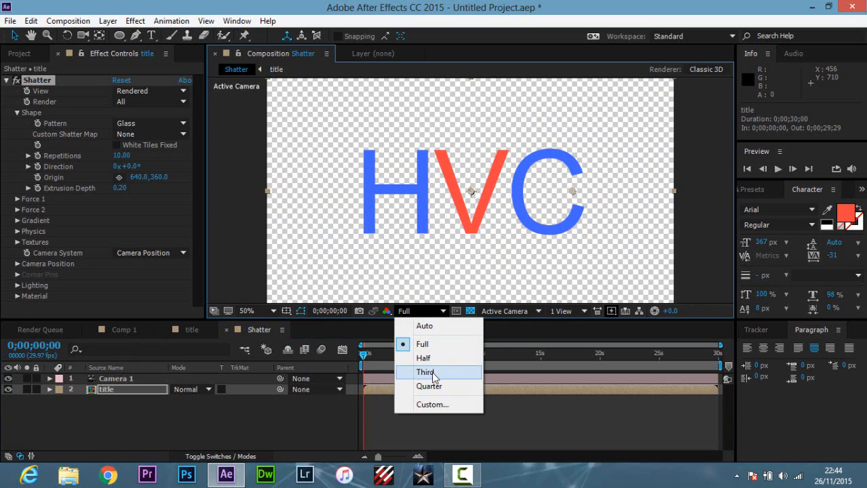
pyautogui.click(433, 372)
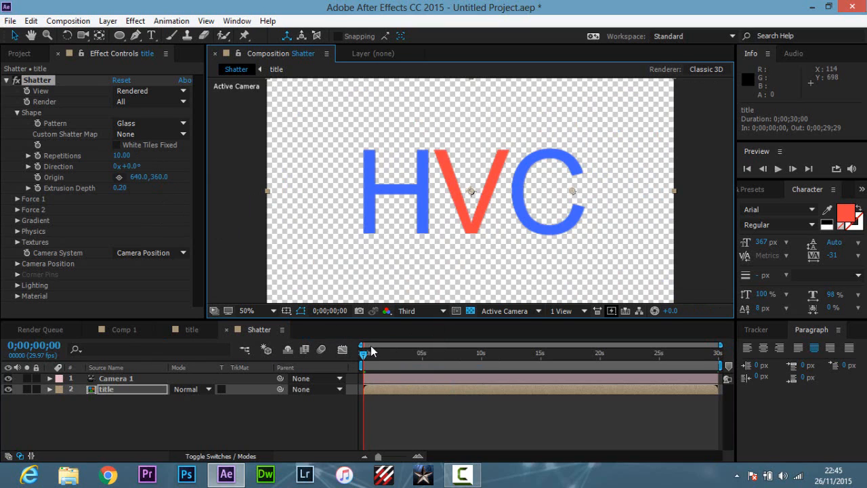
pyautogui.click(159, 90)
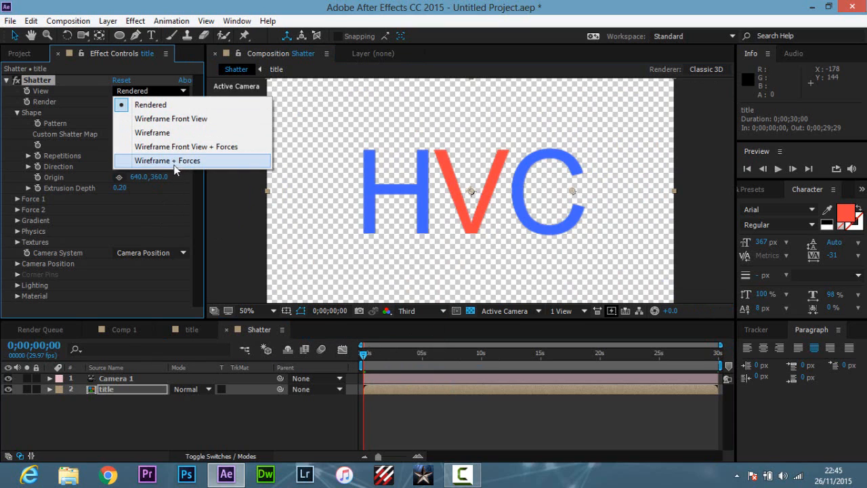
pyautogui.click(184, 162)
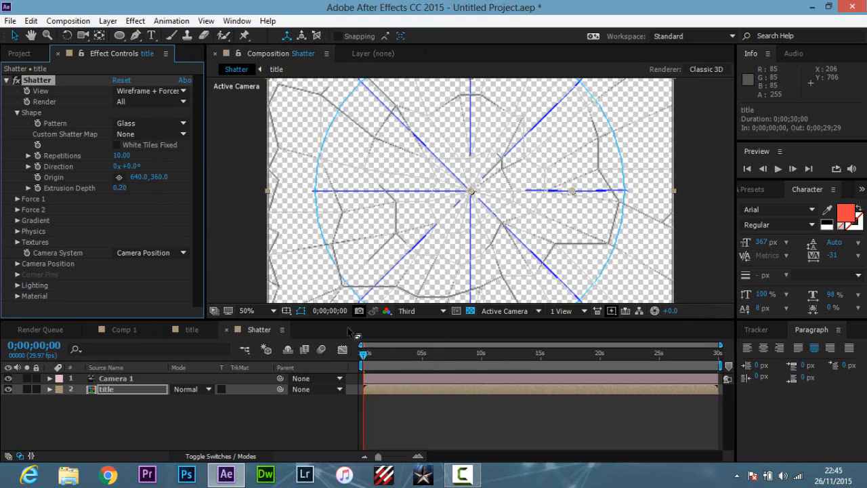
# - Move a few frames into the shatter and raise the Glass pattern's Repetitions to about 30
pyautogui.click(362, 359)
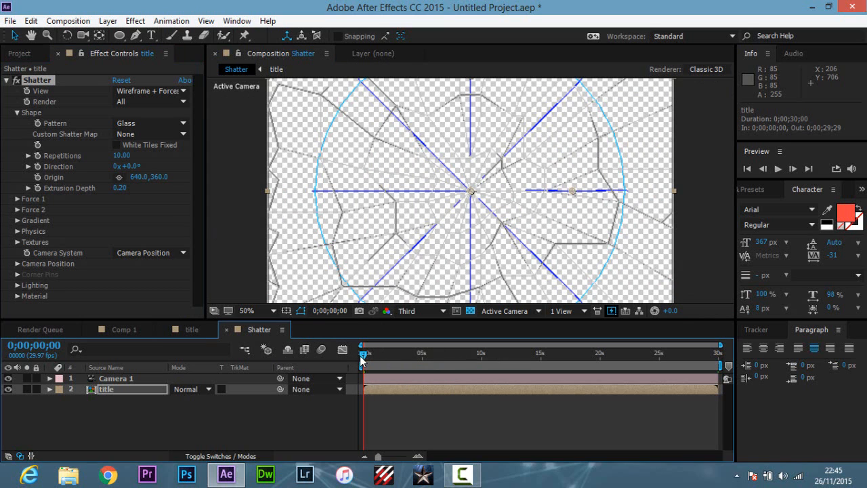
pyautogui.moveTo(360, 355); pyautogui.dragTo(363, 355)
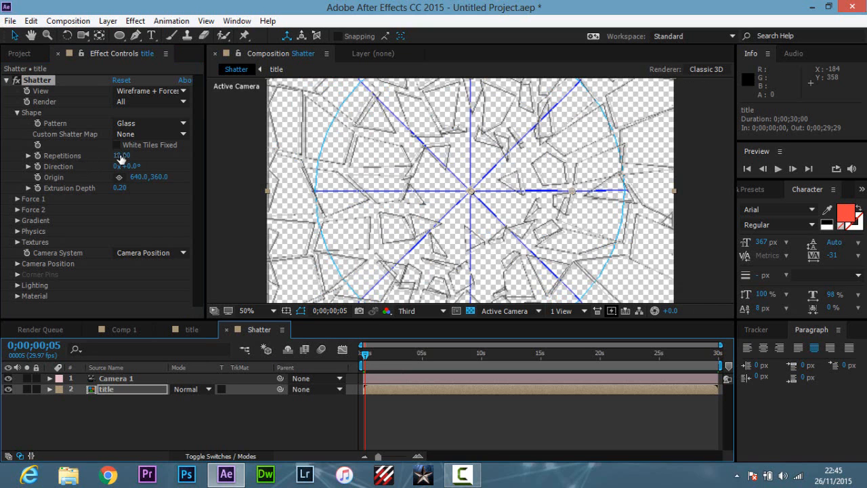
pyautogui.moveTo(121, 158); pyautogui.dragTo(163, 153)
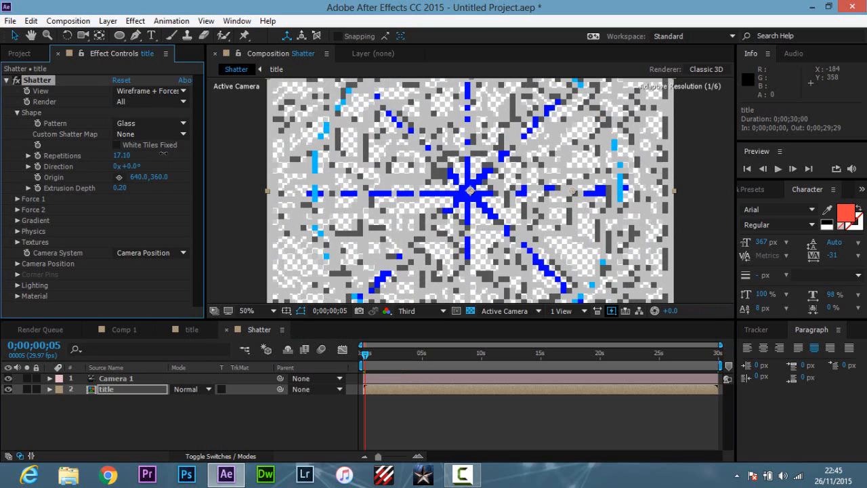
pyautogui.press(',')
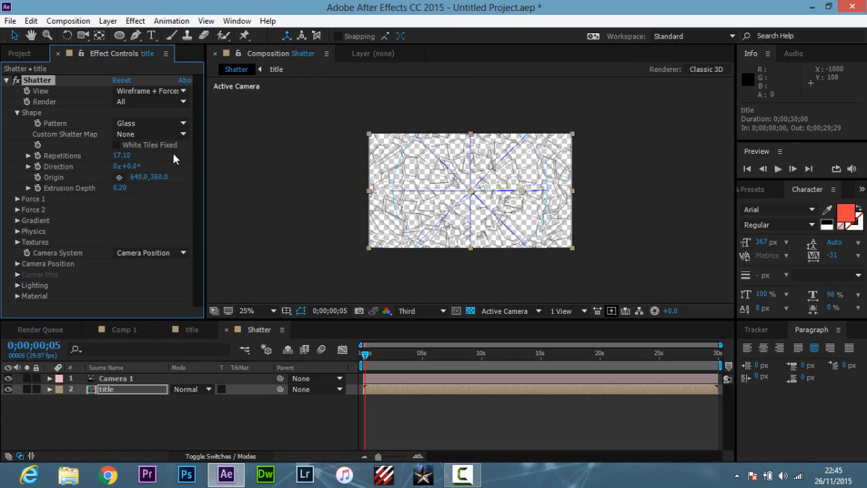
pyautogui.moveTo(131, 155); pyautogui.dragTo(203, 158)
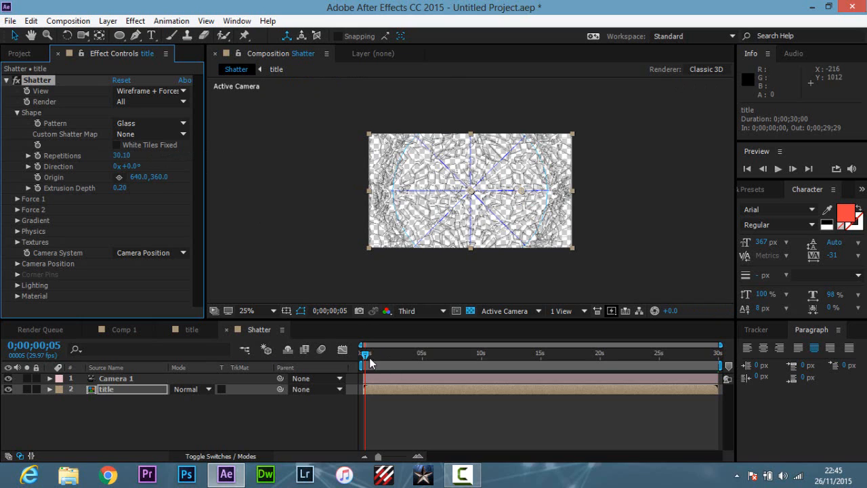
# - Switch the Shatter effect's view to Rendered and scrub through the first frames of the breaking title
pyautogui.click(162, 91)
pyautogui.click(163, 158)
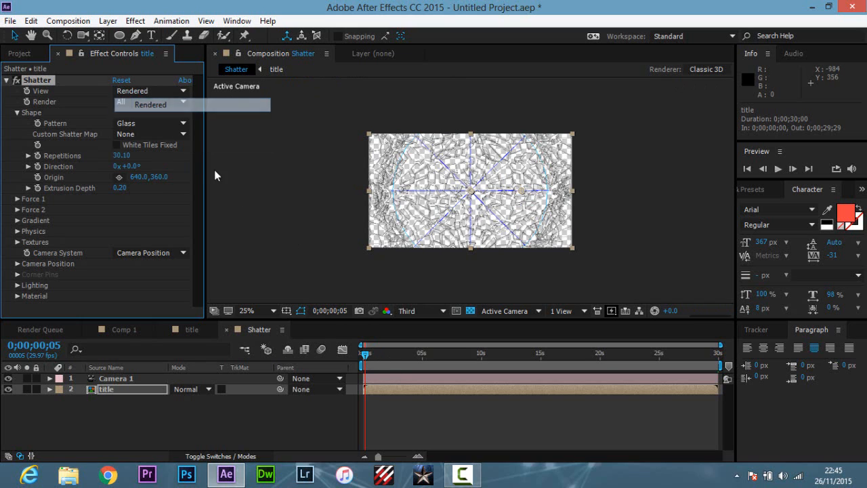
pyautogui.moveTo(367, 355); pyautogui.dragTo(368, 359)
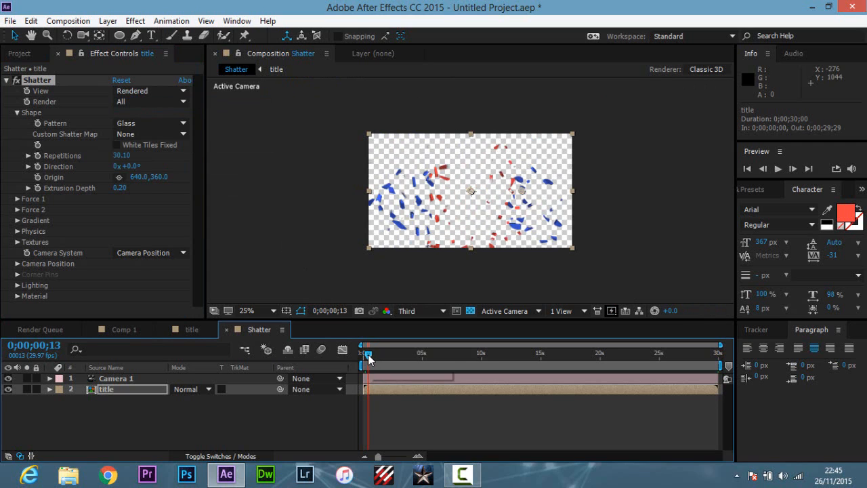
pyautogui.moveTo(368, 354); pyautogui.dragTo(366, 355)
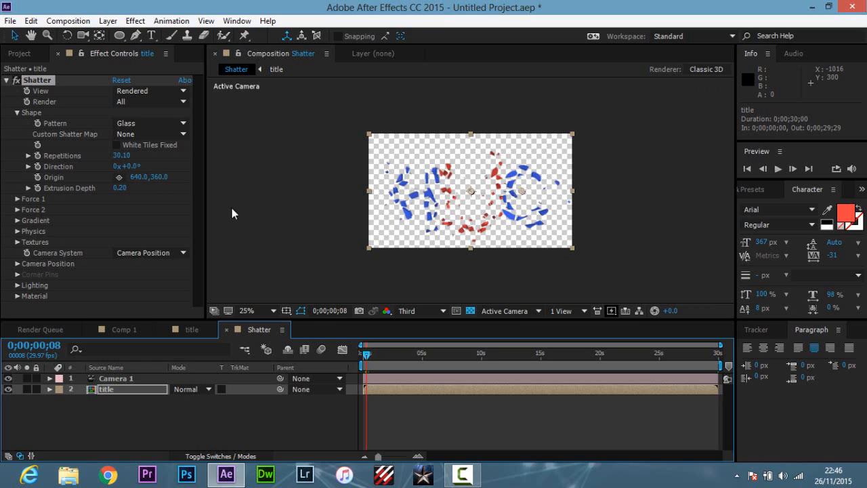
pyautogui.press('.')
pyautogui.press('.')
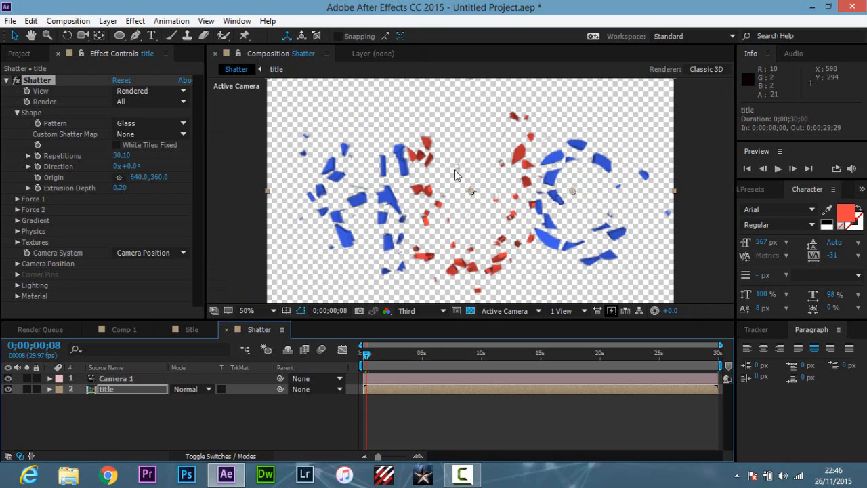
pyautogui.press(',')
pyautogui.press(',')
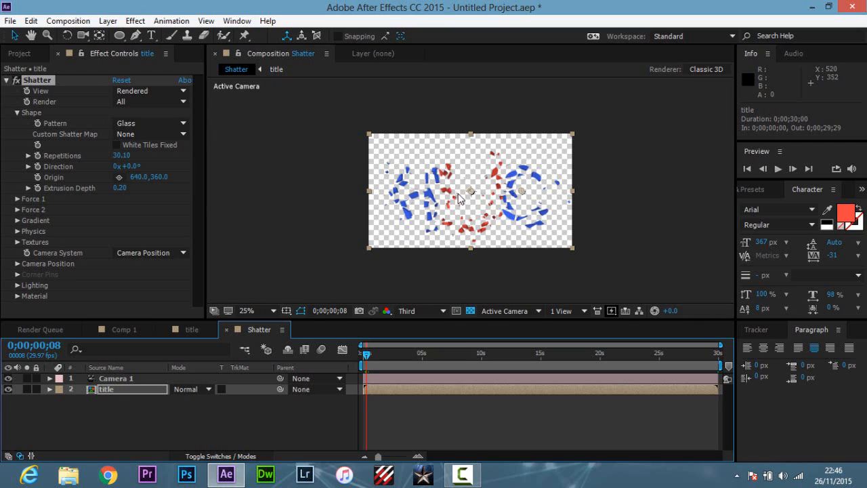
pyautogui.press('.')
pyautogui.press('.')
pyautogui.press(',')
pyautogui.press(',')
# - Set the Depth of the Shatter effect's Force 1 to 0.15
pyautogui.click(17, 199)
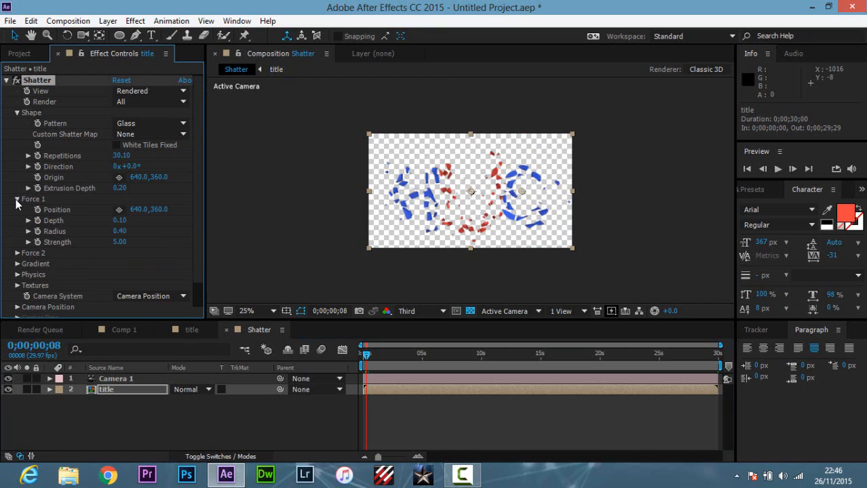
pyautogui.click(119, 220)
pyautogui.press('BackSpace')
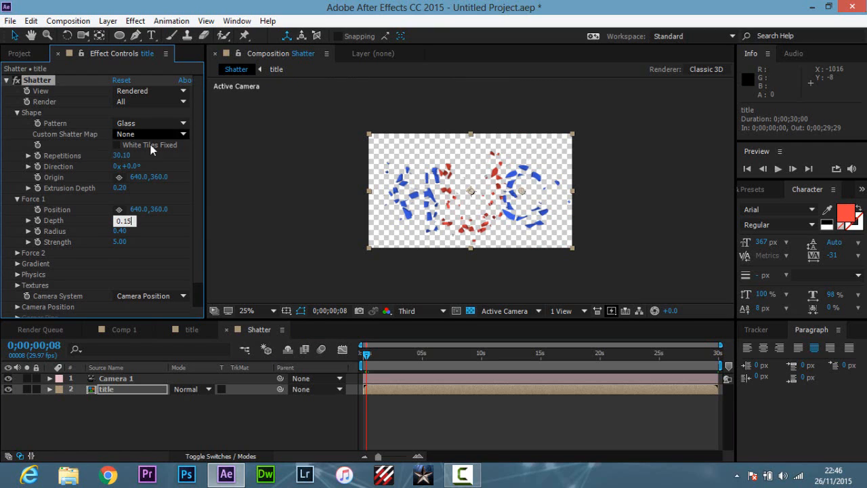
pyautogui.press('Return')
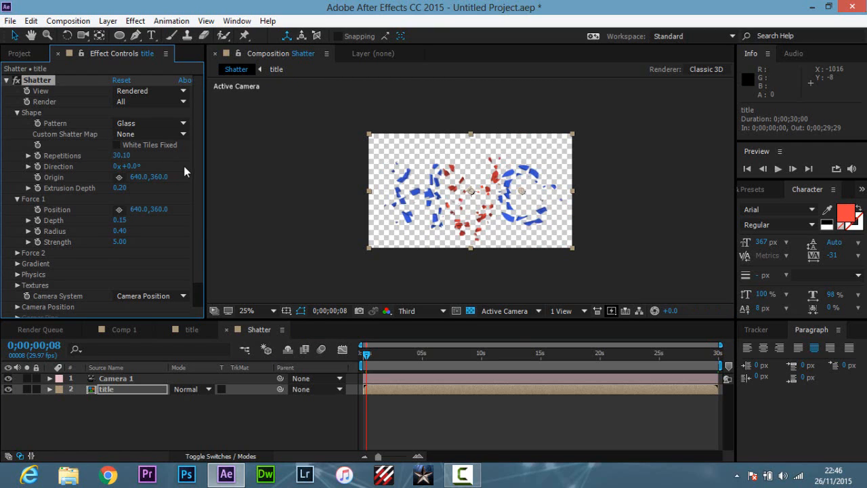
# - Play the shatter animation from the start, then scrub its opening frames to examine how the pieces fly apart
pyautogui.scroll(2, 449, 196)
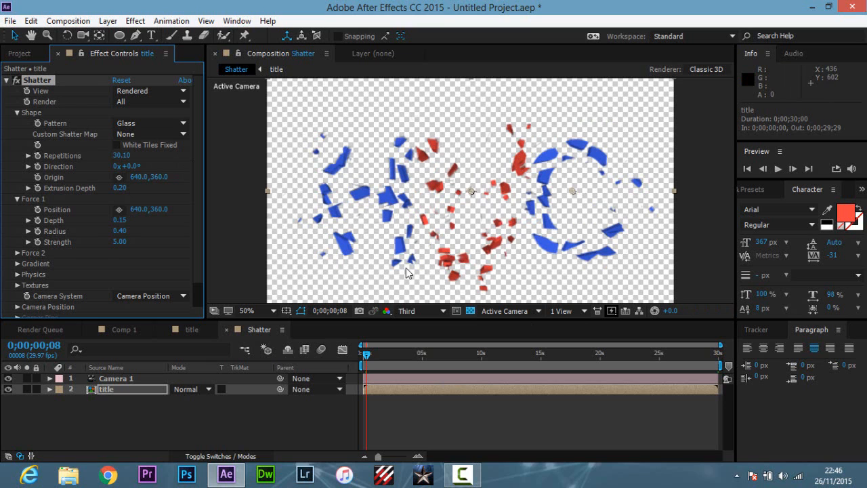
pyautogui.press('space')
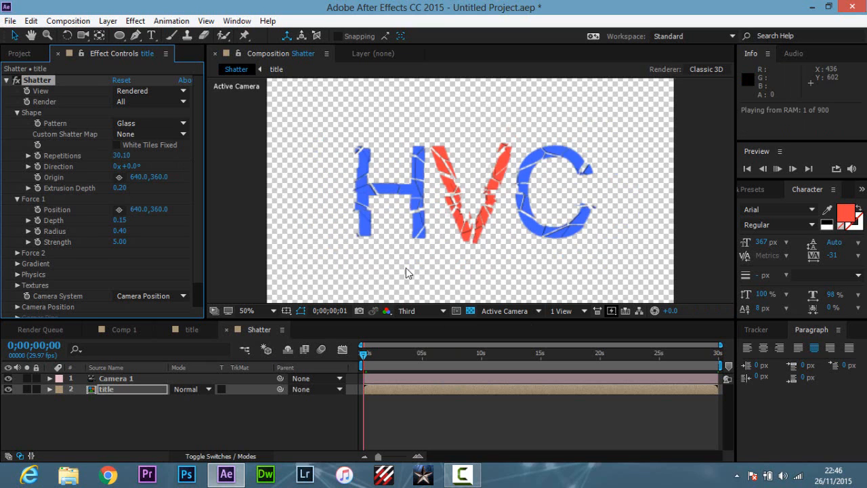
pyautogui.click(779, 169)
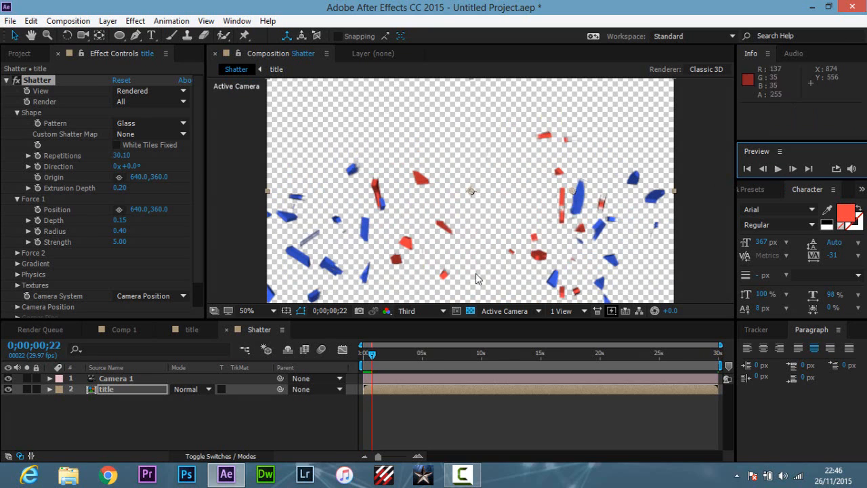
pyautogui.click(368, 353)
pyautogui.click(362, 359)
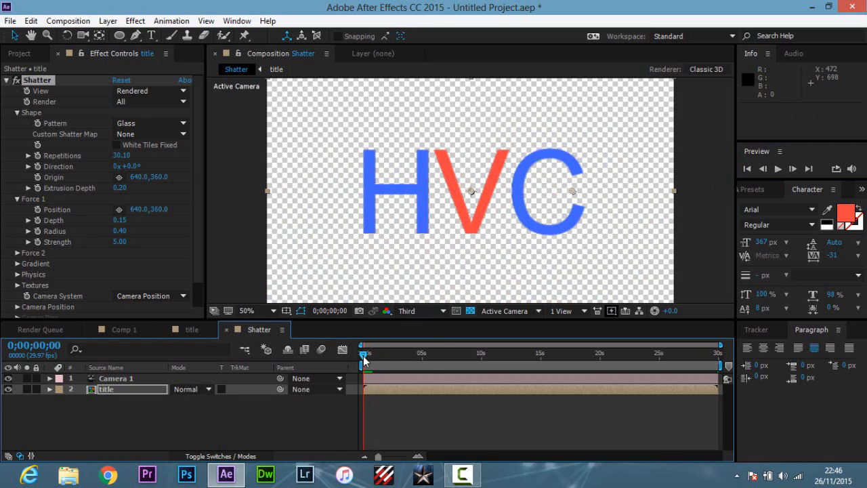
pyautogui.moveTo(363, 358); pyautogui.dragTo(366, 361)
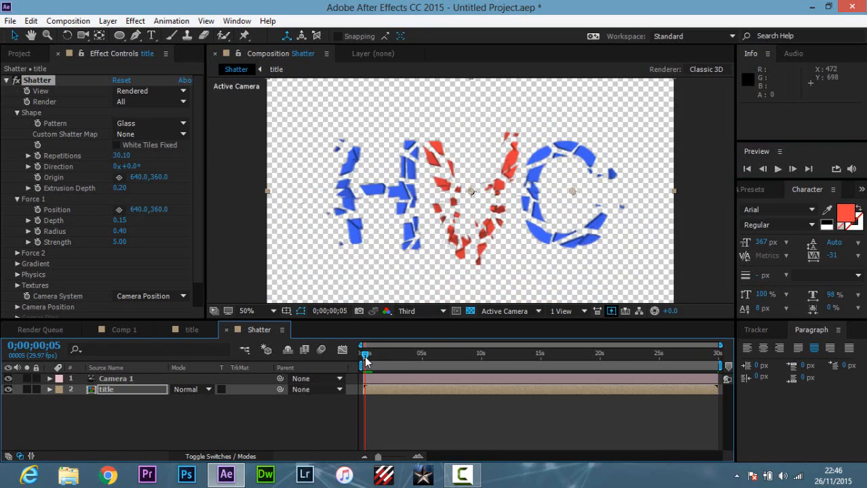
# - Collapse the Shatter effect's Shape settings and set Force 1's Strength to 2.8 with the playhead at the first frame
pyautogui.click(17, 113)
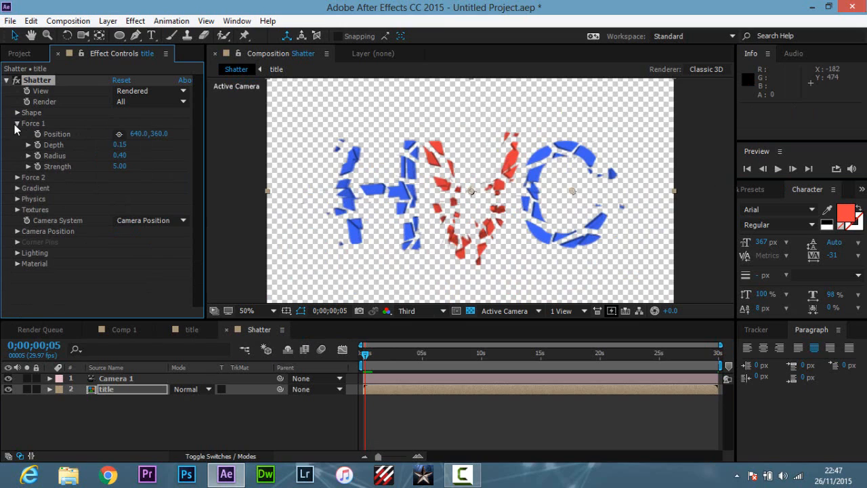
pyautogui.click(17, 123)
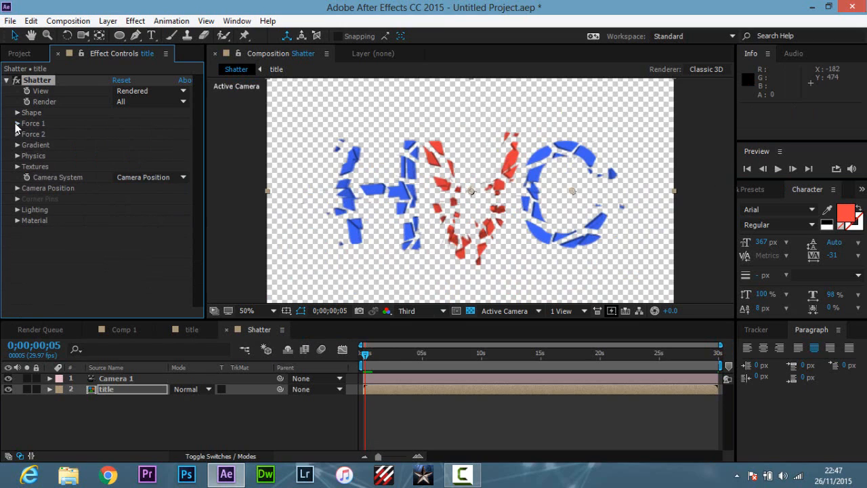
pyautogui.click(17, 124)
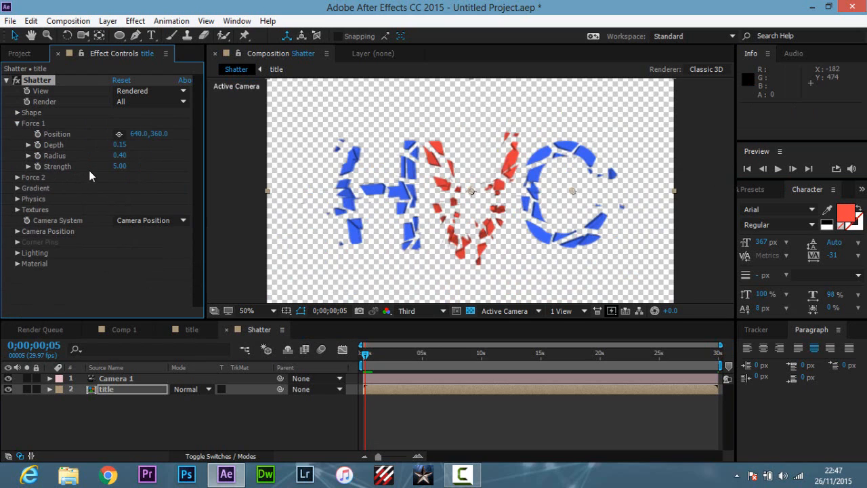
pyautogui.click(367, 354)
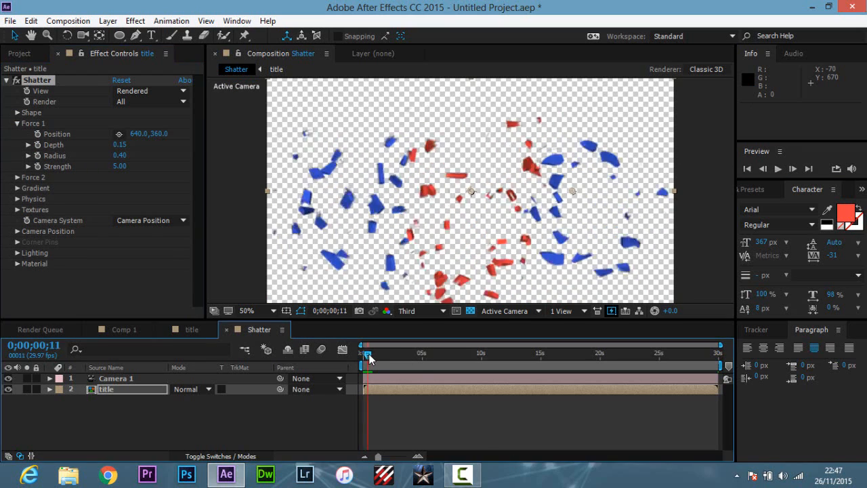
pyautogui.moveTo(369, 354); pyautogui.dragTo(342, 363)
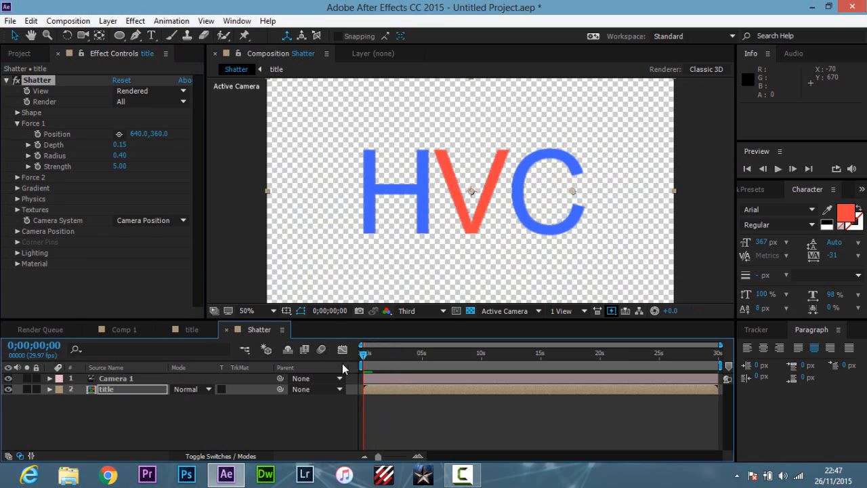
pyautogui.click(120, 167)
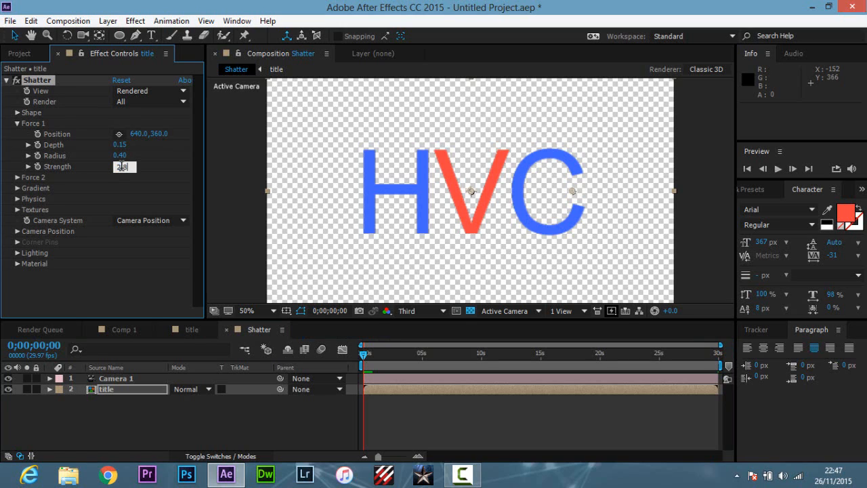
pyautogui.press('Return')
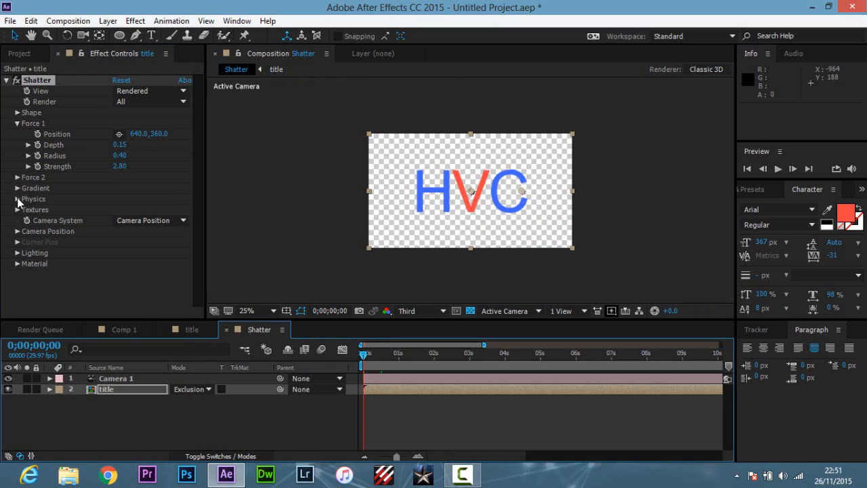
# - Set the Gravity in the Shatter effect's Physics settings to 0 and scrub the timeline to check the motion
pyautogui.click(17, 200)
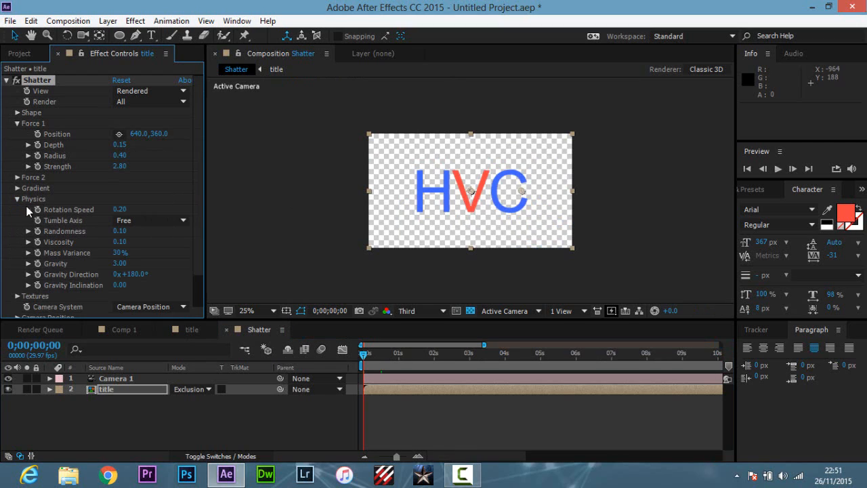
pyautogui.click(120, 264)
pyautogui.write('0')
pyautogui.press('Return')
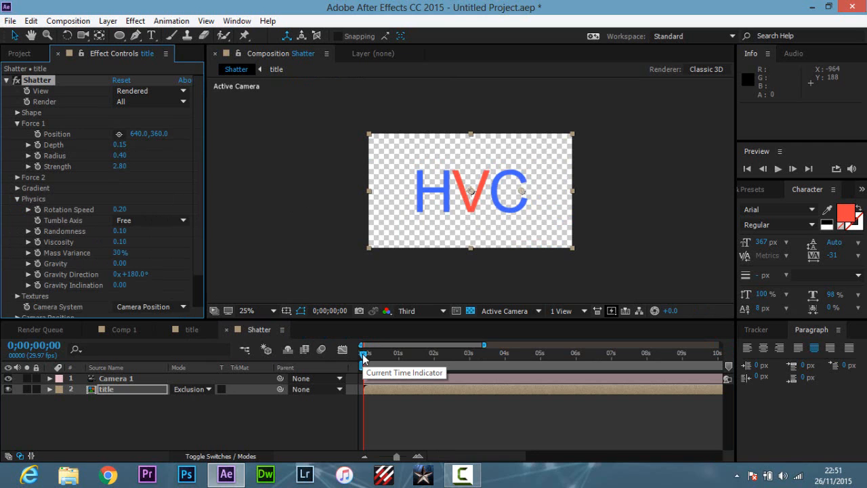
pyautogui.moveTo(362, 353); pyautogui.dragTo(423, 353)
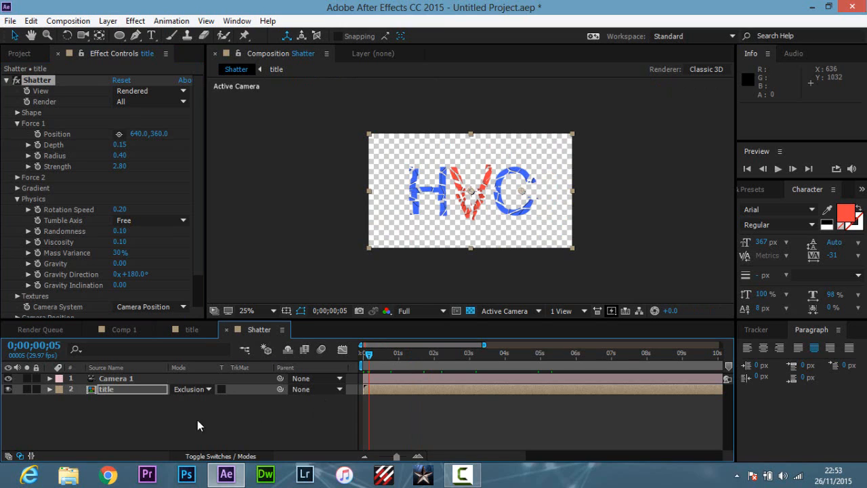
# - Start keyframing Camera 1's Point of Interest, Position and Orientation at 0;00;00;00
pyautogui.click(112, 380)
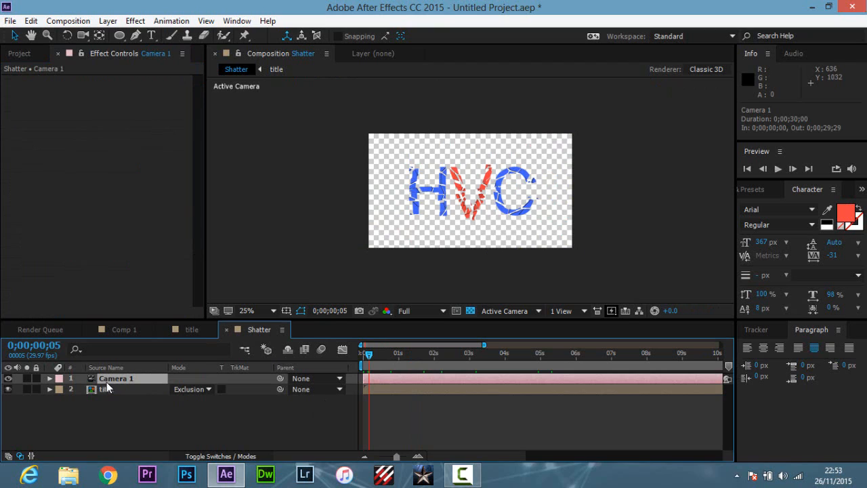
pyautogui.click(49, 379)
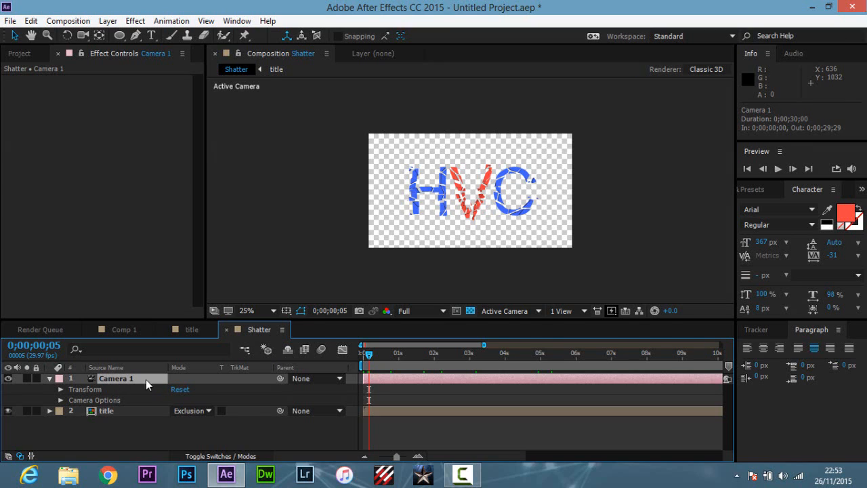
pyautogui.click(60, 389)
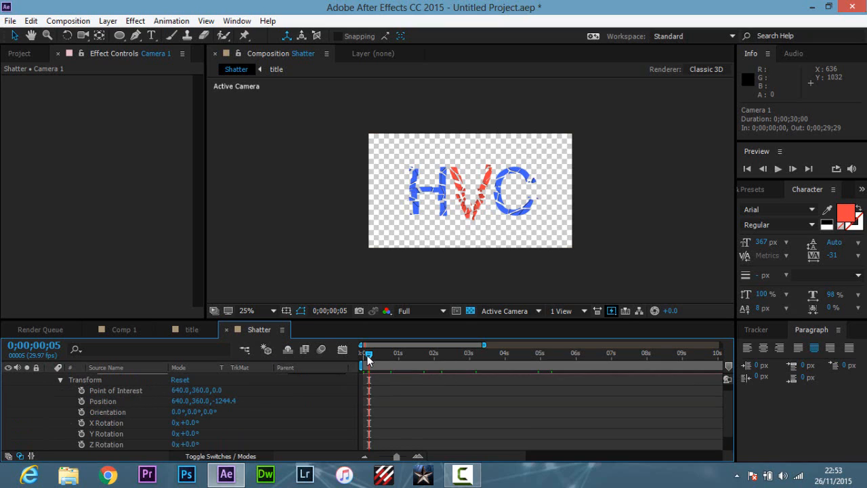
pyautogui.moveTo(367, 359); pyautogui.dragTo(359, 359)
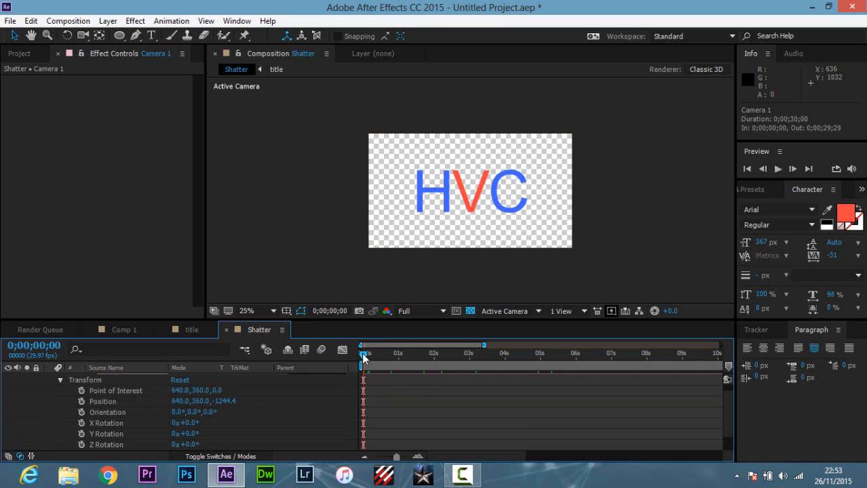
pyautogui.click(81, 390)
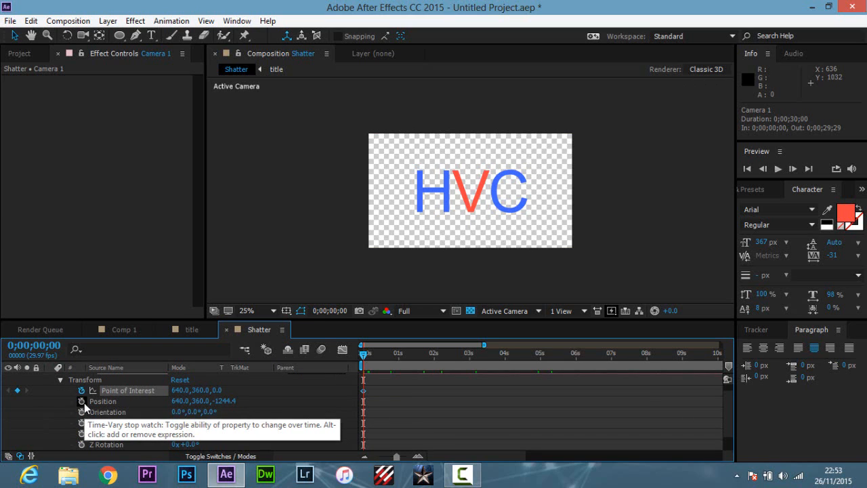
pyautogui.click(81, 401)
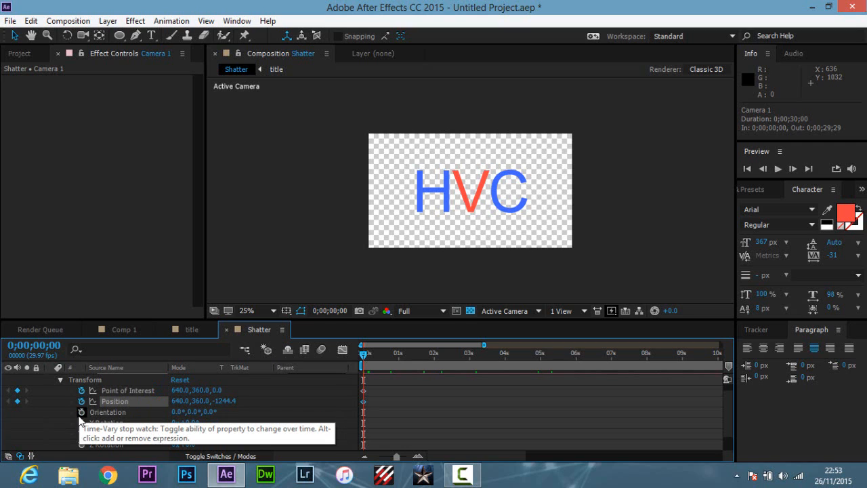
pyautogui.click(81, 412)
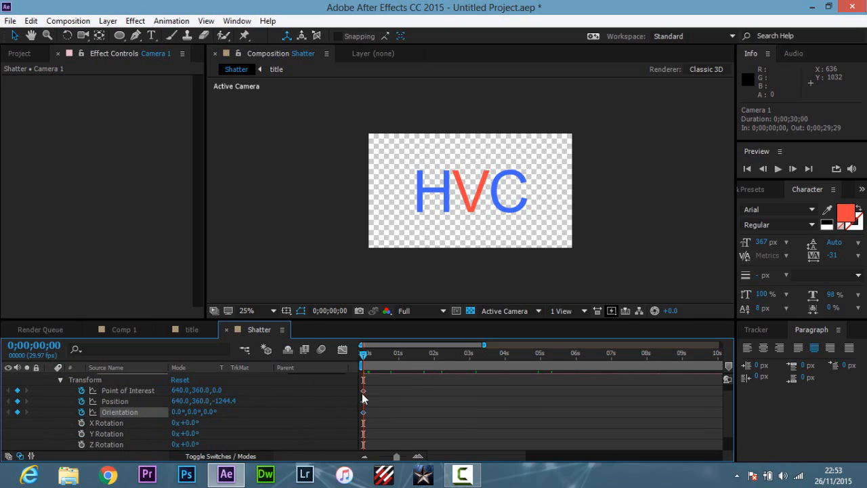
# - Move the playhead to 0;00;03;23 and add a Camera 1 Orientation keyframe with the Z value at 0°
pyautogui.moveTo(364, 357); pyautogui.dragTo(496, 360)
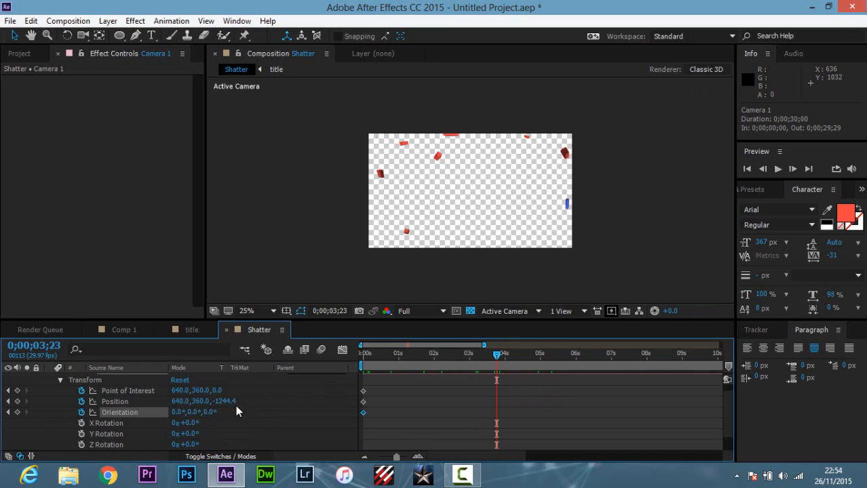
pyautogui.moveTo(209, 414); pyautogui.dragTo(232, 414)
pyautogui.click(211, 412)
pyautogui.write('0')
pyautogui.press('Return')
pyautogui.scroll(-1, 116, 390)
pyautogui.scroll(2, 118, 398)
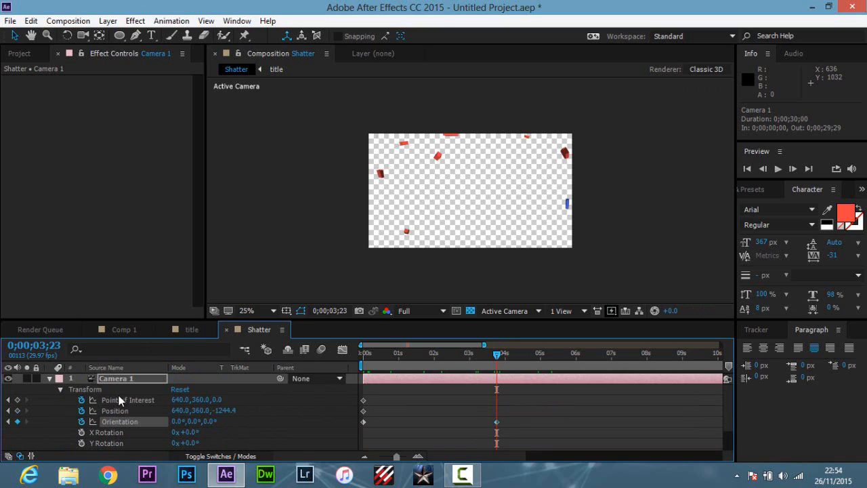
# - Turn the title layer in the Shatter composition into a 3D layer
pyautogui.rightClick(117, 378)
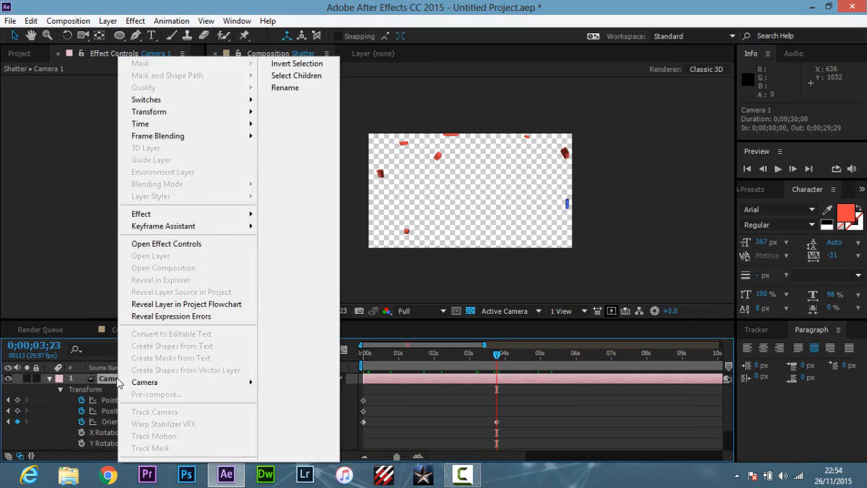
pyautogui.click(116, 402)
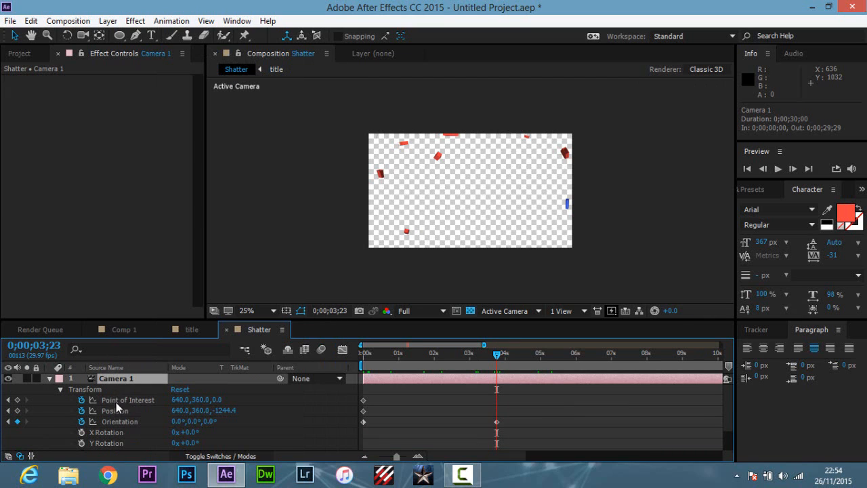
pyautogui.scroll(-2, 123, 413)
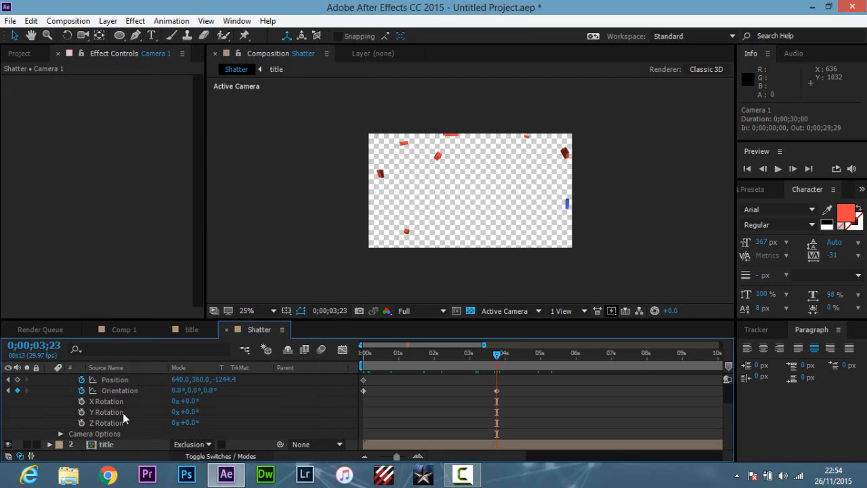
pyautogui.click(107, 445)
pyautogui.rightClick(107, 446)
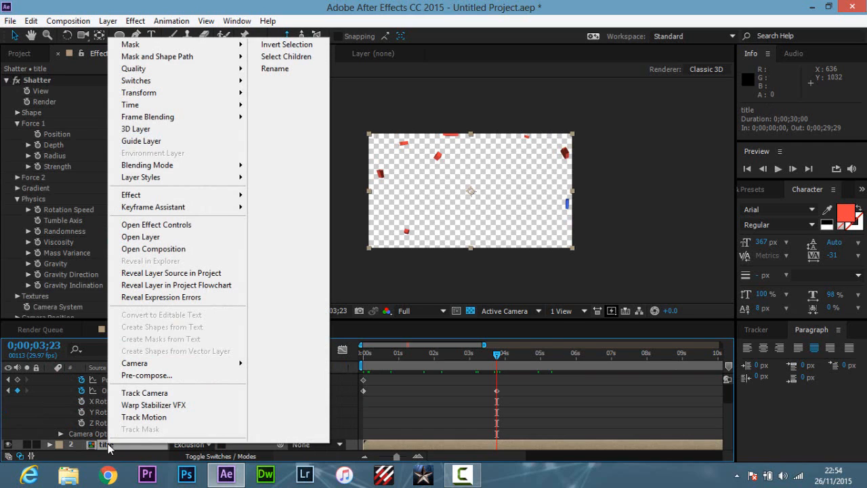
pyautogui.click(161, 129)
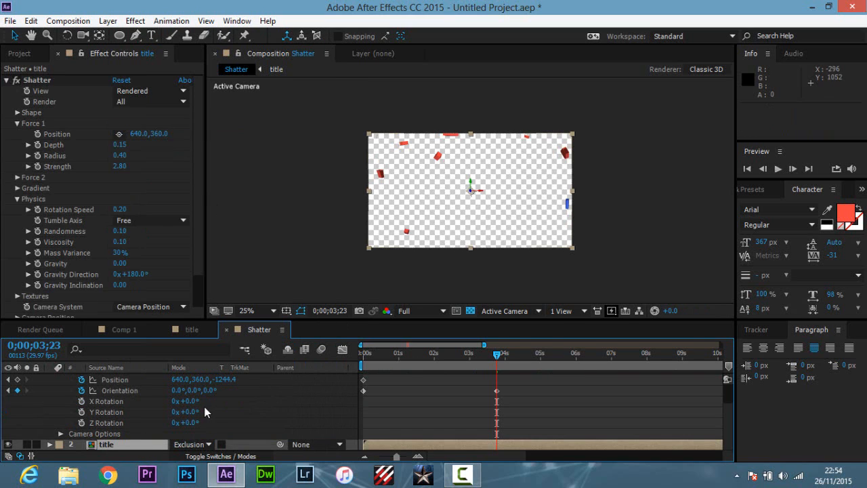
# - At 0;00;03;23, set Camera 1's Z orientation to 17° and its Z position to -438.4
pyautogui.scroll(2, 218, 406)
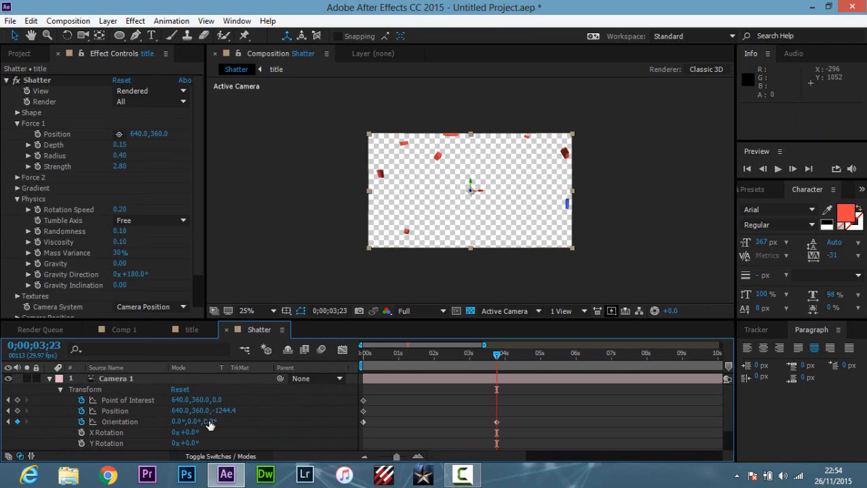
pyautogui.moveTo(210, 423)
pyautogui.mouseDown()
pyautogui.moveTo(218, 421)
pyautogui.moveTo(185, 422)
pyautogui.moveTo(221, 421)
pyautogui.mouseUp()
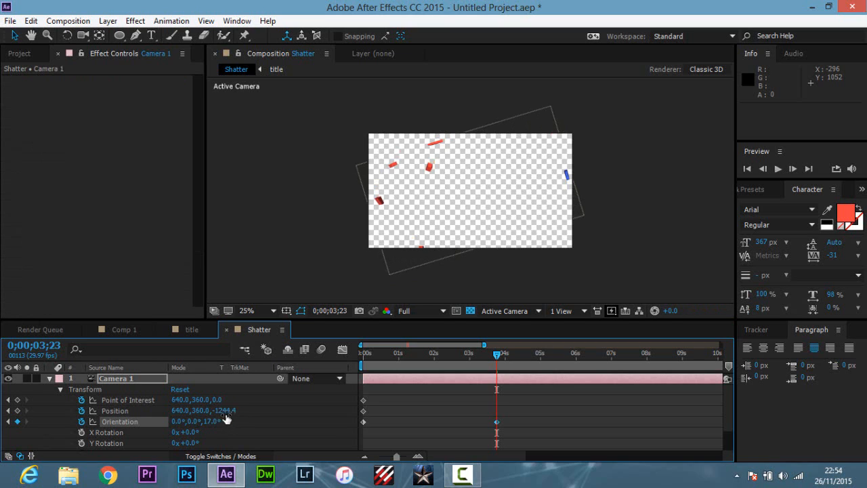
pyautogui.moveTo(228, 411)
pyautogui.mouseDown()
pyautogui.moveTo(326, 403)
pyautogui.moveTo(230, 400)
pyautogui.mouseUp()
pyautogui.moveTo(280, 399); pyautogui.dragTo(684, 353)
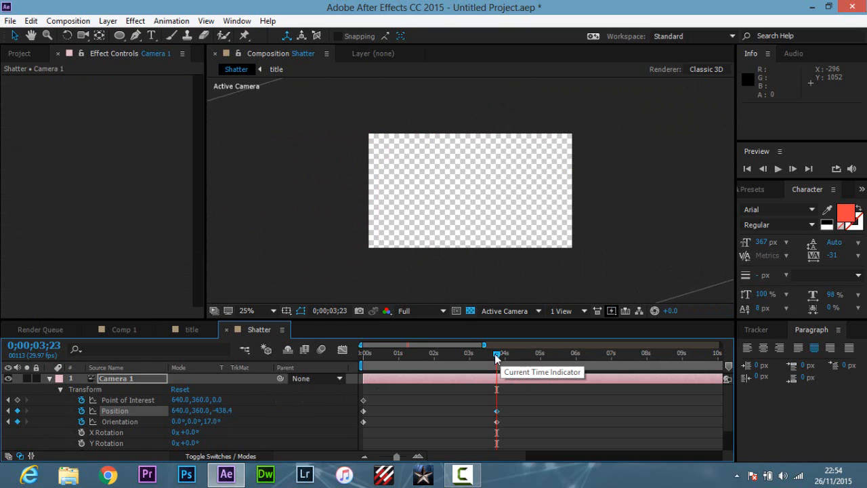
# - Scrub back through the camera move to check it, collapse Camera 1's properties and return to the first frame
pyautogui.moveTo(496, 357); pyautogui.dragTo(459, 357)
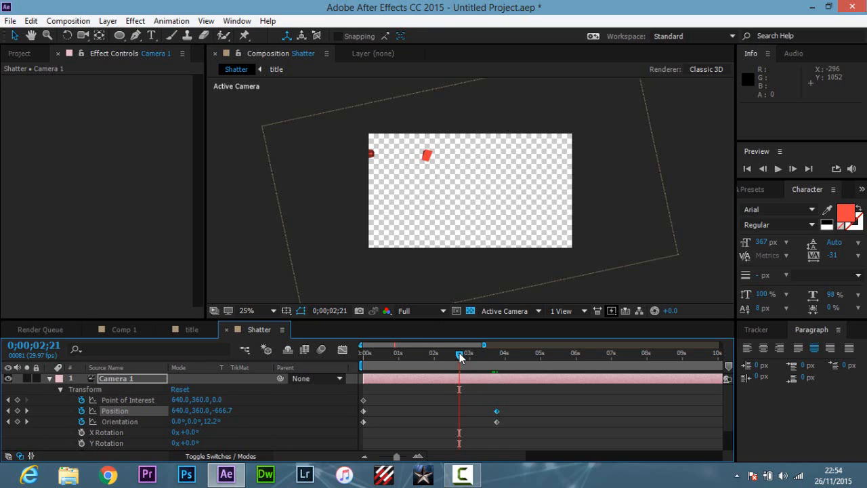
pyautogui.moveTo(460, 356); pyautogui.dragTo(379, 356)
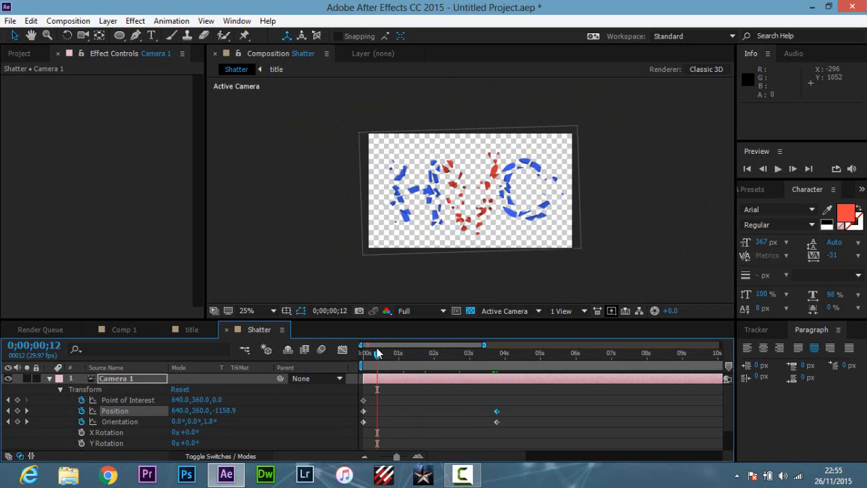
pyautogui.click(49, 377)
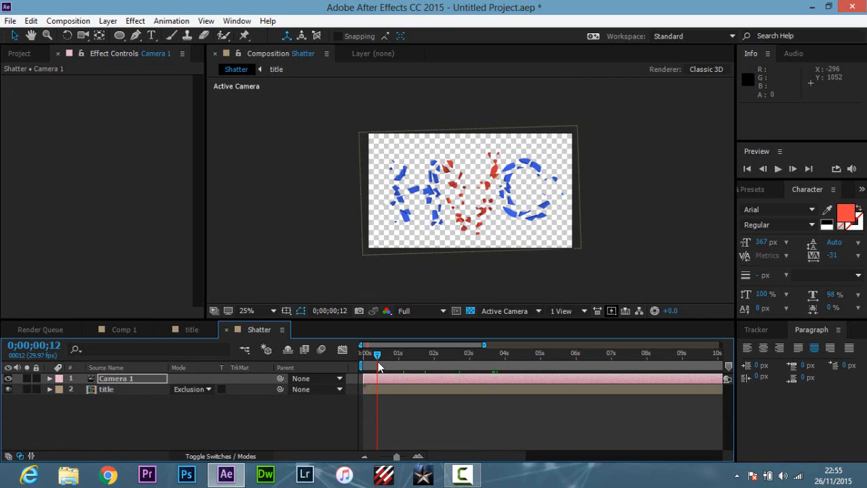
pyautogui.moveTo(377, 354); pyautogui.dragTo(339, 351)
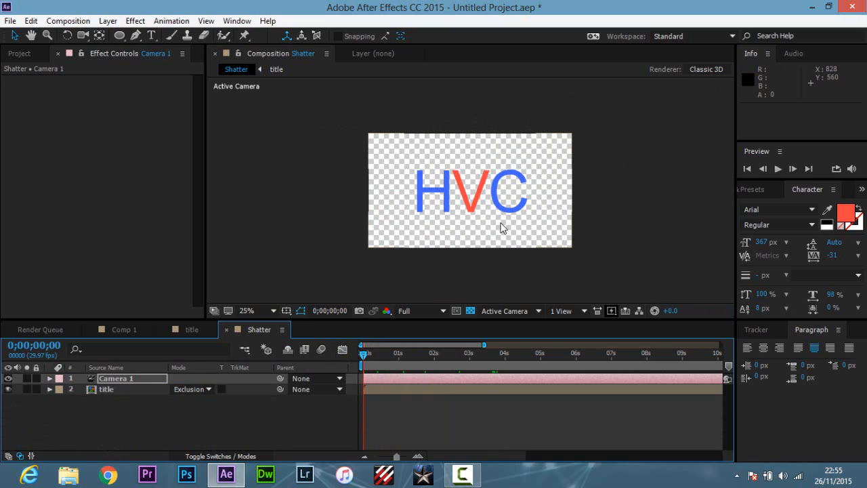
# - Create a new composition named Main with the HDV/HDTV 720 29.97 preset and a 30-second duration
pyautogui.click(76, 21)
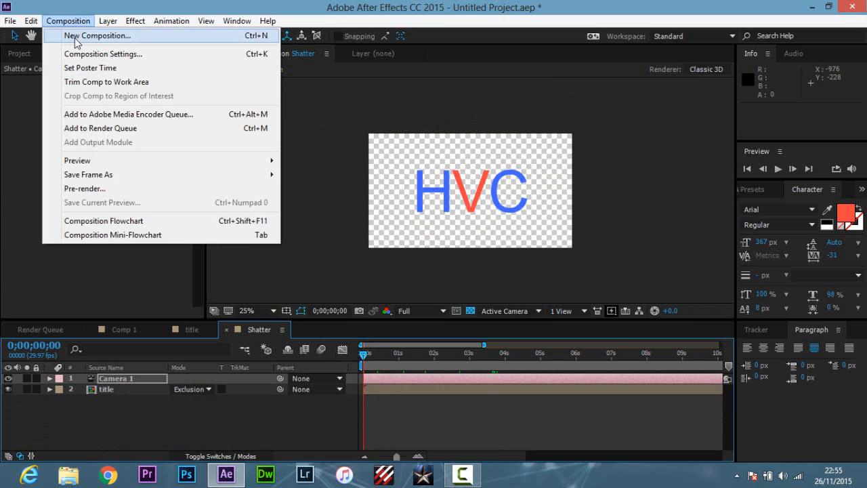
pyautogui.click(73, 36)
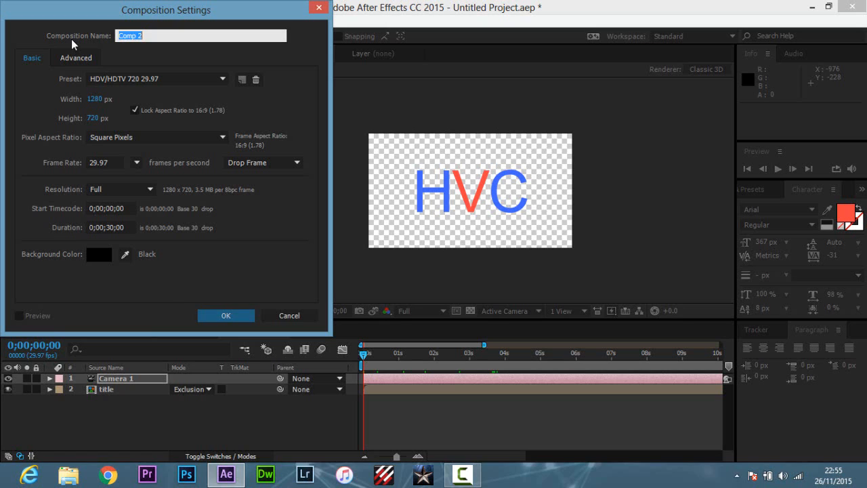
pyautogui.write('Main')
pyautogui.click(226, 319)
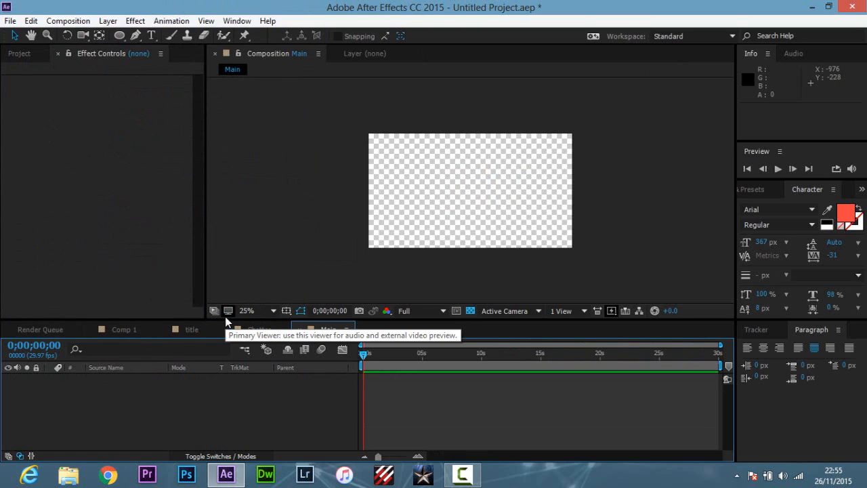
# - Add the Shatter composition as a layer in Main, keeping the playhead at the first frame
pyautogui.click(19, 54)
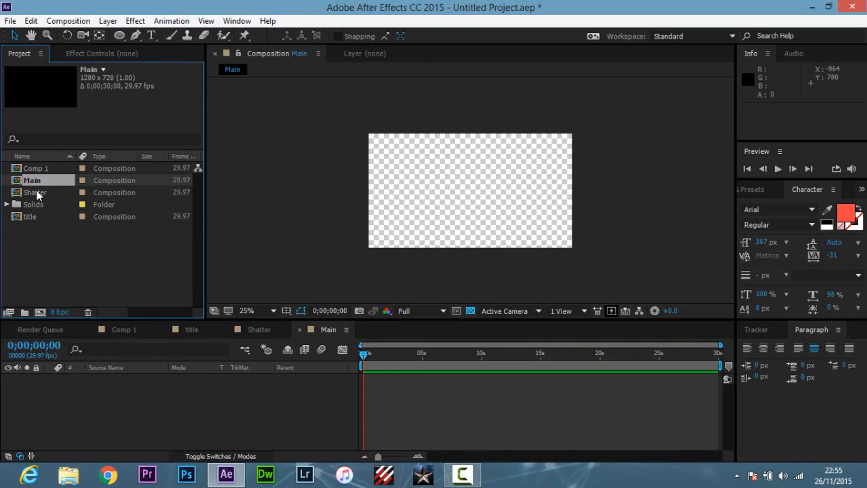
pyautogui.moveTo(37, 194); pyautogui.dragTo(474, 204)
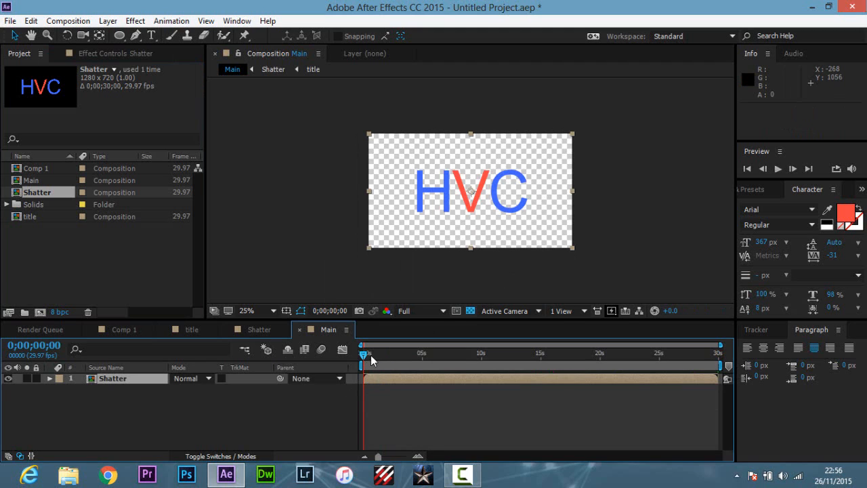
pyautogui.moveTo(366, 355)
pyautogui.mouseDown()
pyautogui.moveTo(415, 360)
pyautogui.moveTo(358, 361)
pyautogui.mouseUp()
# - Enable time remapping on the Shatter layer
pyautogui.rightClick(117, 379)
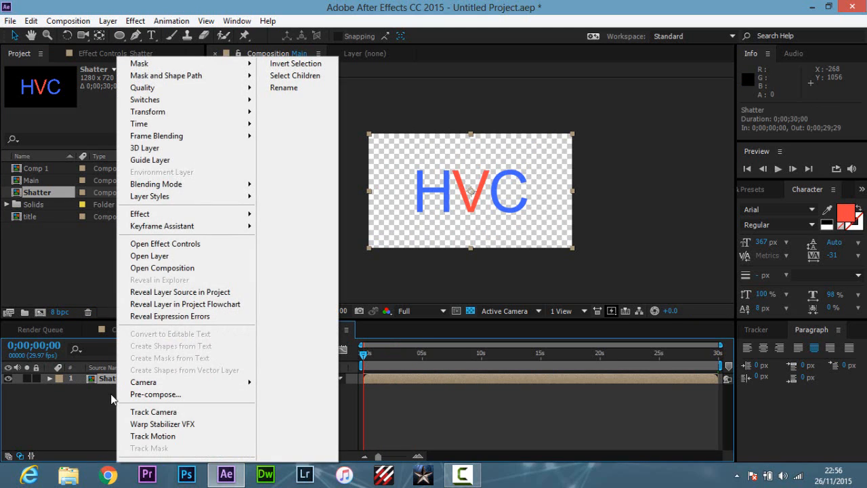
pyautogui.moveTo(167, 126)
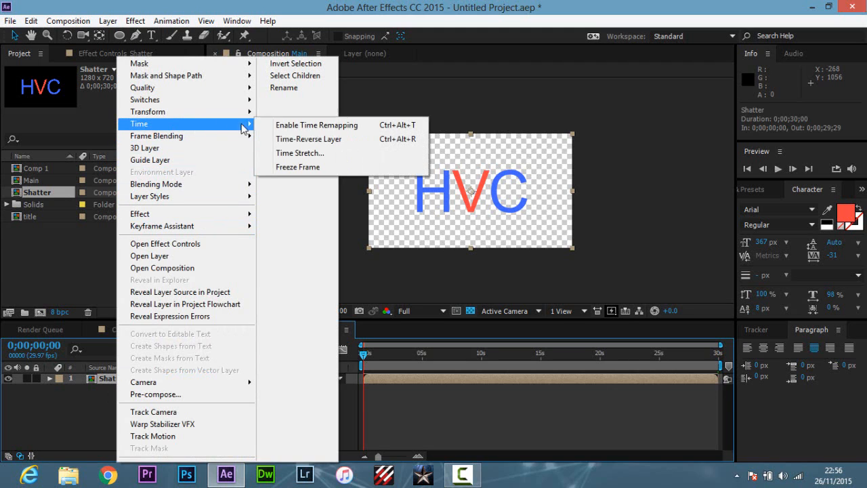
pyautogui.click(297, 125)
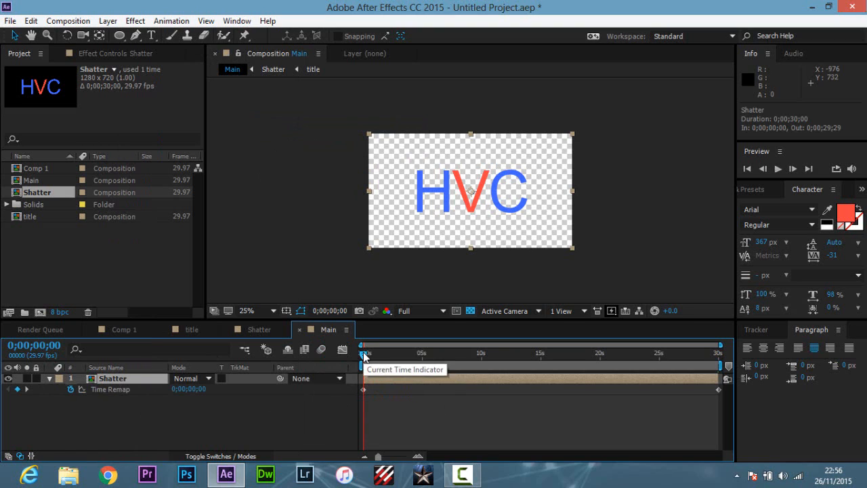
# - Add a Time Remap keyframe at 0;00;04;02 and swap it with the starting keyframe to reverse the shatter
pyautogui.moveTo(364, 358); pyautogui.dragTo(411, 354)
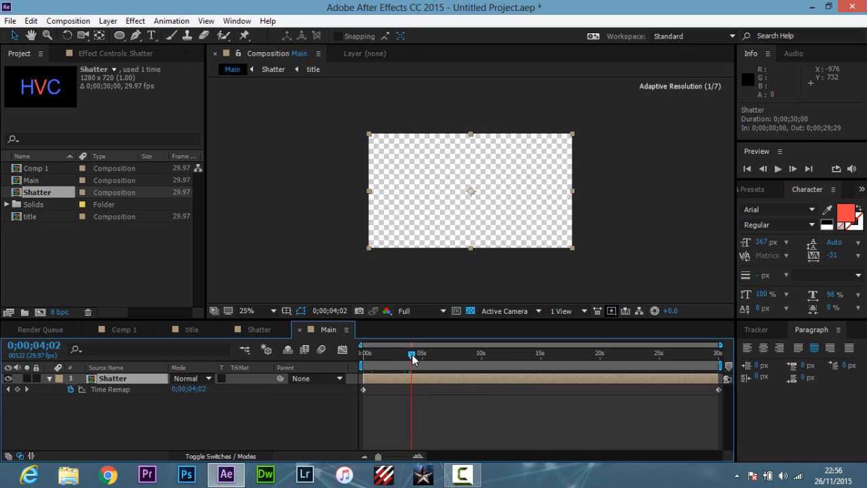
pyautogui.click(17, 390)
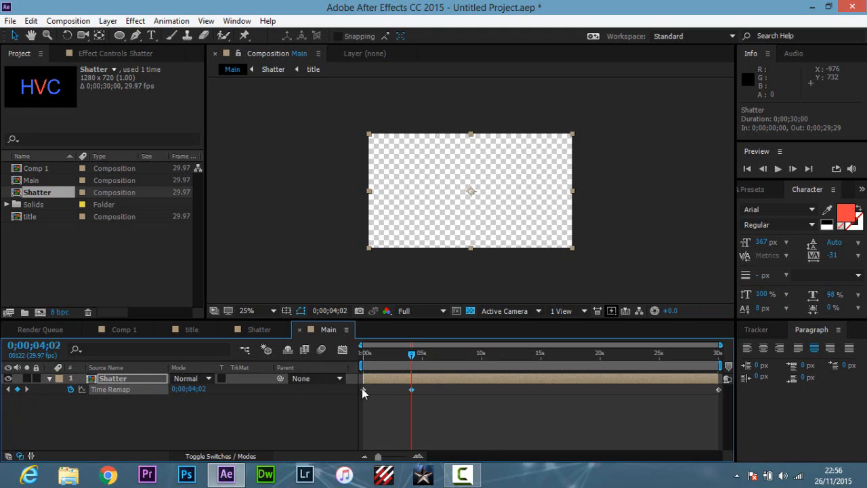
pyautogui.moveTo(362, 393)
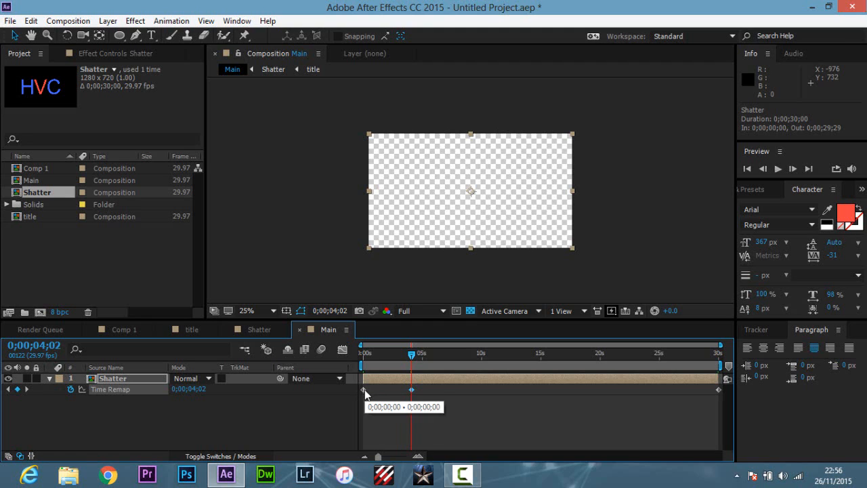
pyautogui.moveTo(364, 392); pyautogui.dragTo(412, 394)
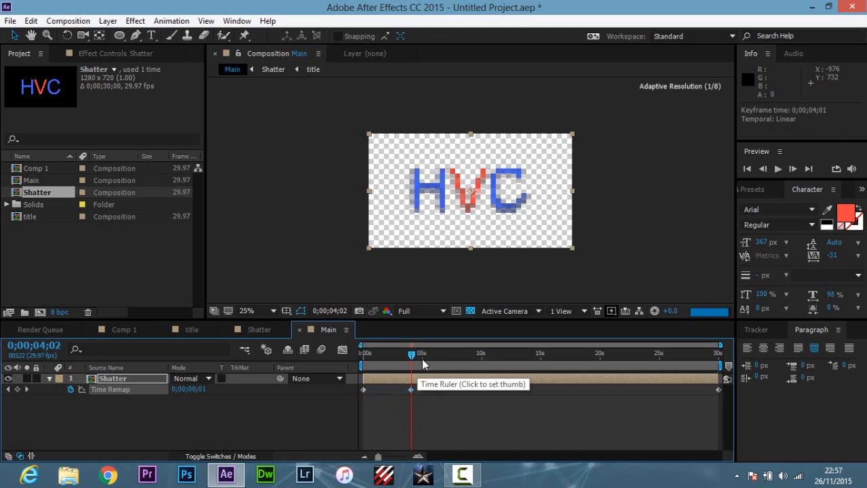
# - Shorten the work area to end at 0;00;05;07 and scrub the timeline to check the reversed shatter
pyautogui.moveTo(411, 353)
pyautogui.mouseDown()
pyautogui.moveTo(329, 364)
pyautogui.moveTo(412, 364)
pyautogui.moveTo(404, 365)
pyautogui.mouseUp()
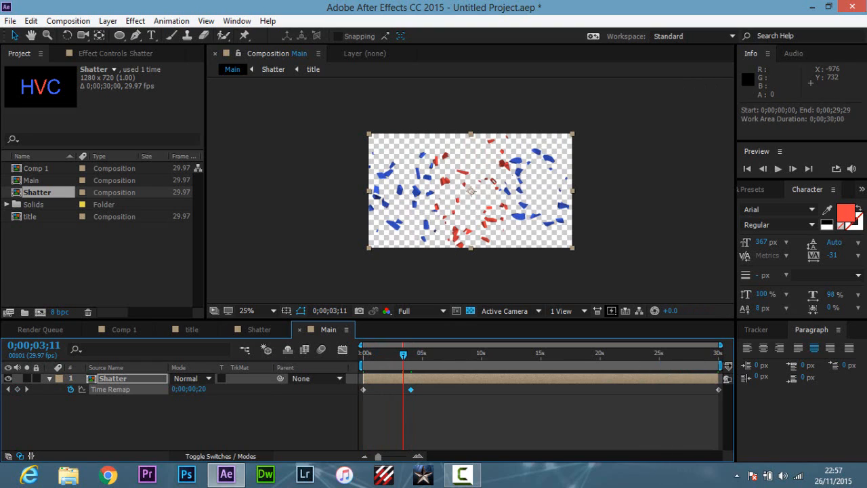
pyautogui.moveTo(720, 364); pyautogui.dragTo(420, 363)
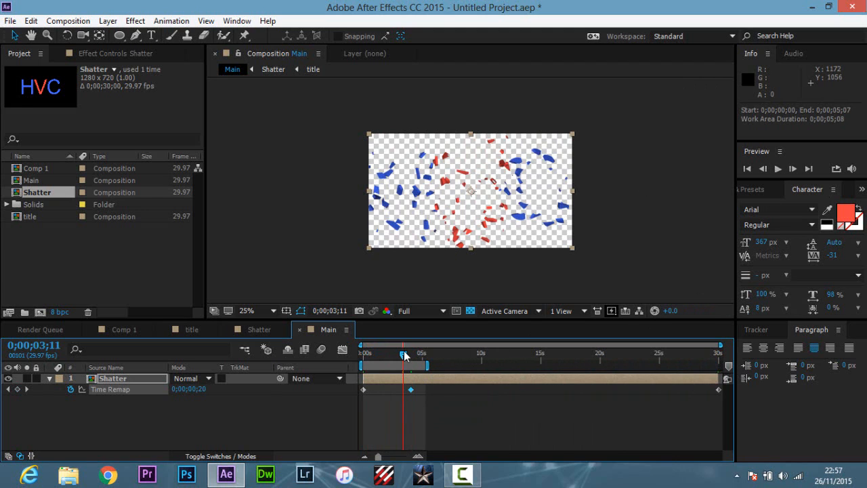
pyautogui.moveTo(404, 355); pyautogui.dragTo(378, 359)
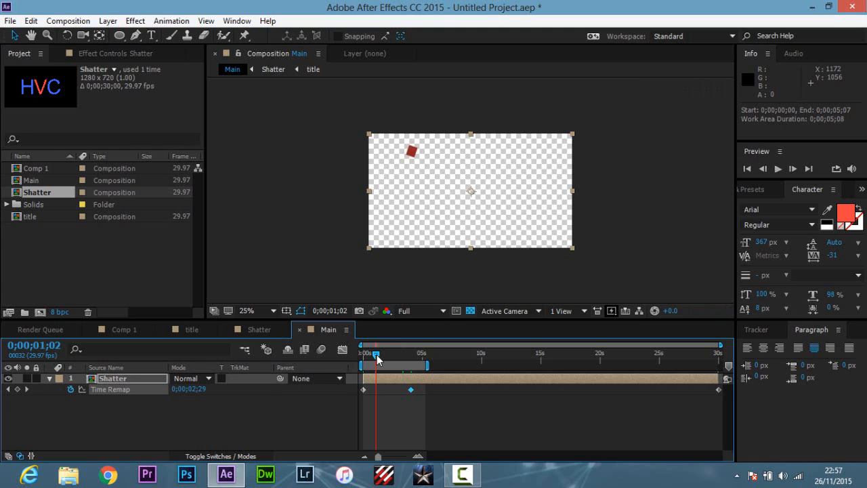
pyautogui.moveTo(377, 359); pyautogui.dragTo(377, 356)
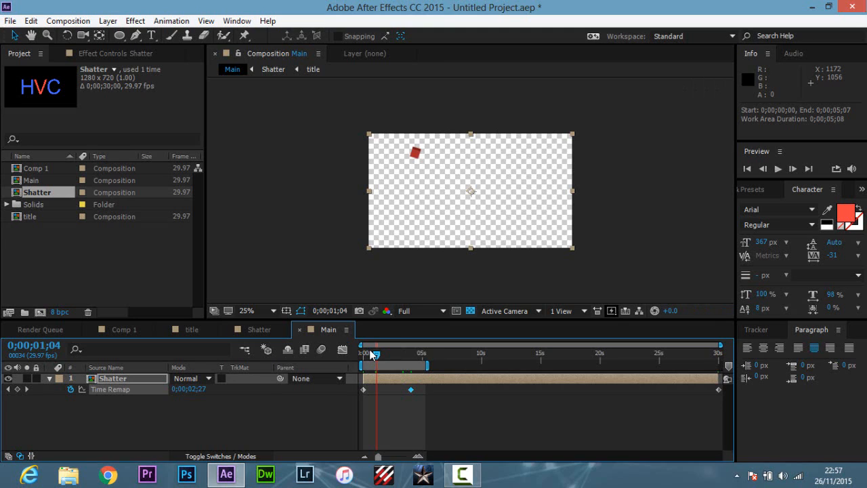
pyautogui.moveTo(378, 356); pyautogui.dragTo(415, 364)
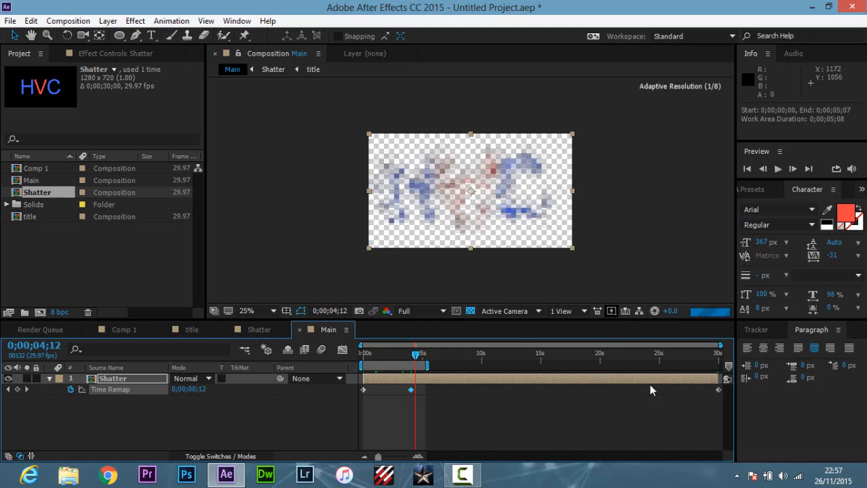
# - Delete the Shatter layer's last Time Remap keyframe near 30 seconds and scrub back to 0;00;01;04 to check the animation
pyautogui.click(718, 390)
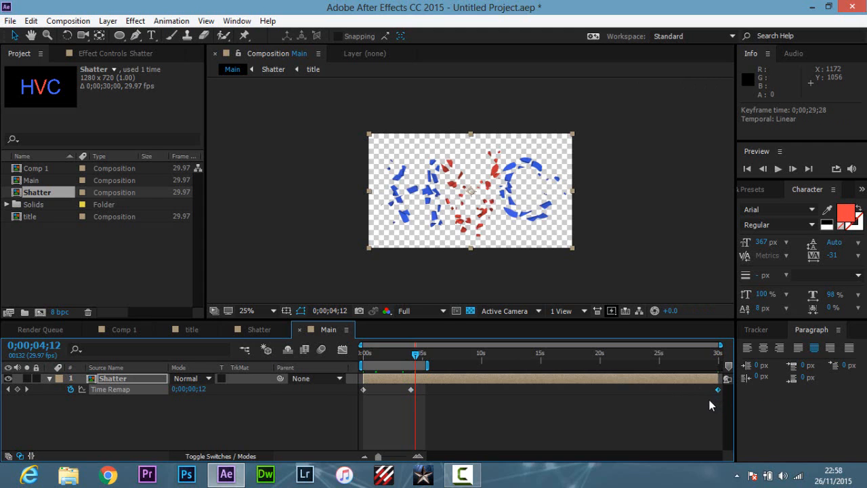
pyautogui.press('Delete')
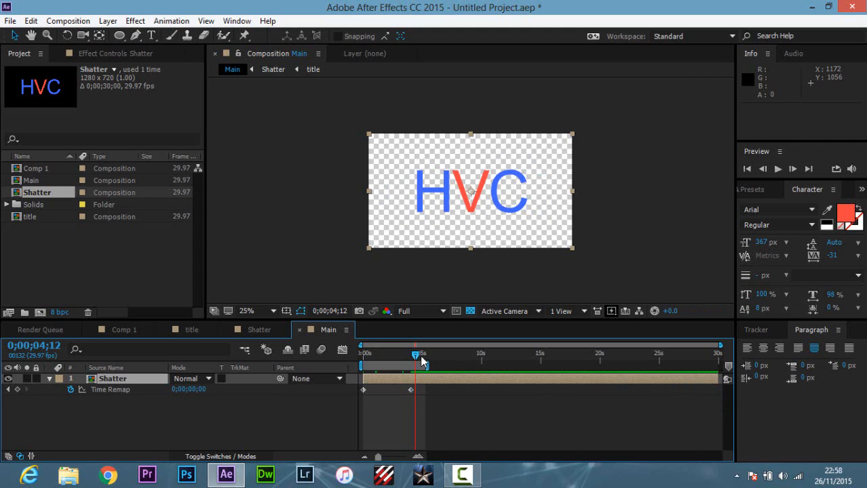
pyautogui.moveTo(418, 353); pyautogui.dragTo(376, 365)
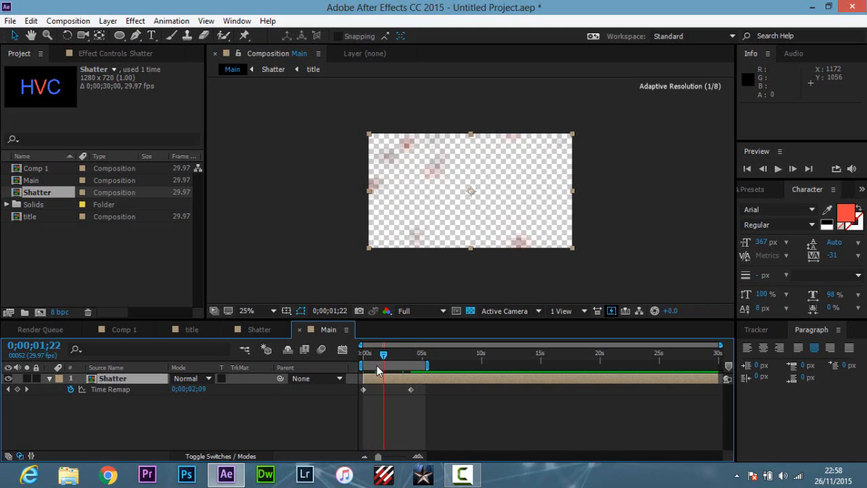
pyautogui.click(805, 169)
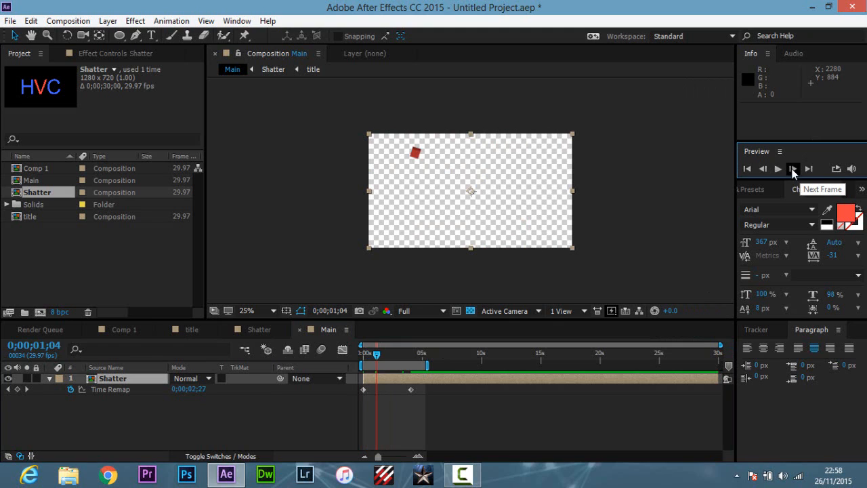
# - Play a preview of the reversed shatter animation in the Main composition
pyautogui.click(783, 168)
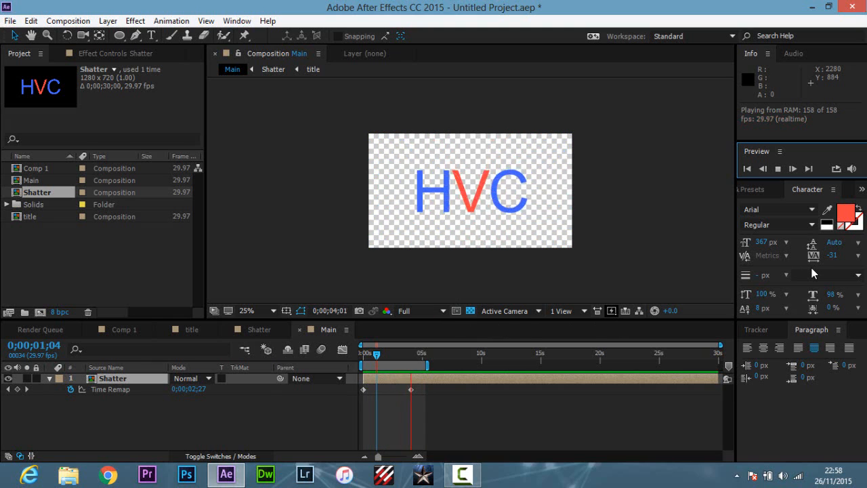
pyautogui.click(778, 169)
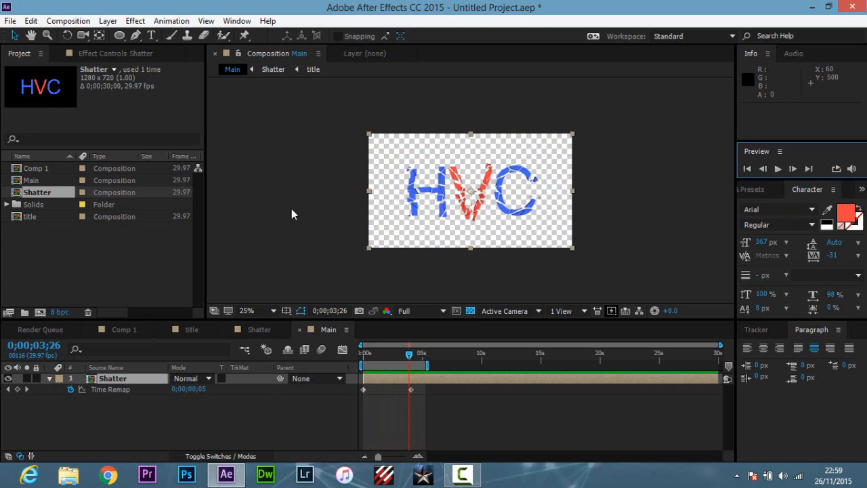
# - Place Comp 1 beneath the Shatter layer in the Main composition and scrub to 0;00;03;23 to check the pieces over the background
pyautogui.click(48, 378)
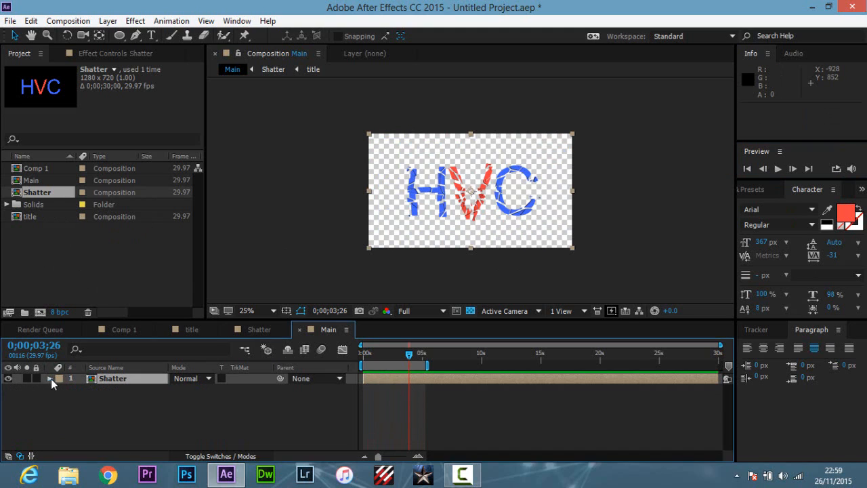
pyautogui.click(40, 166)
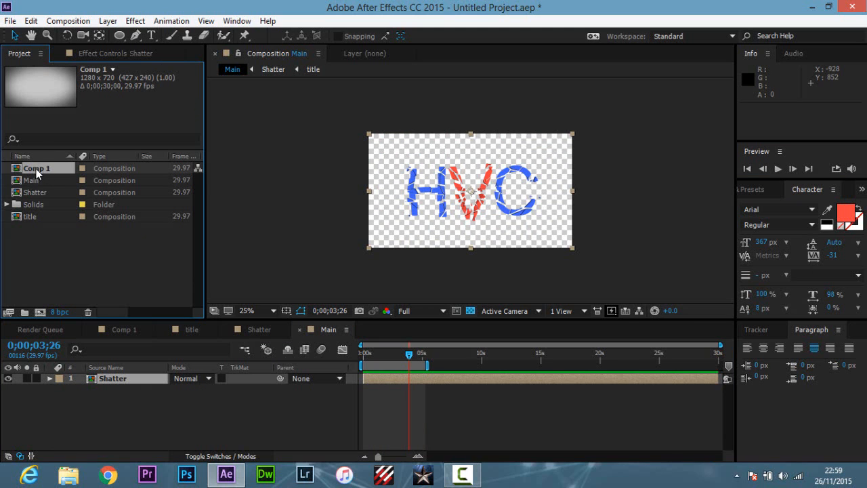
pyautogui.moveTo(36, 169); pyautogui.dragTo(111, 384)
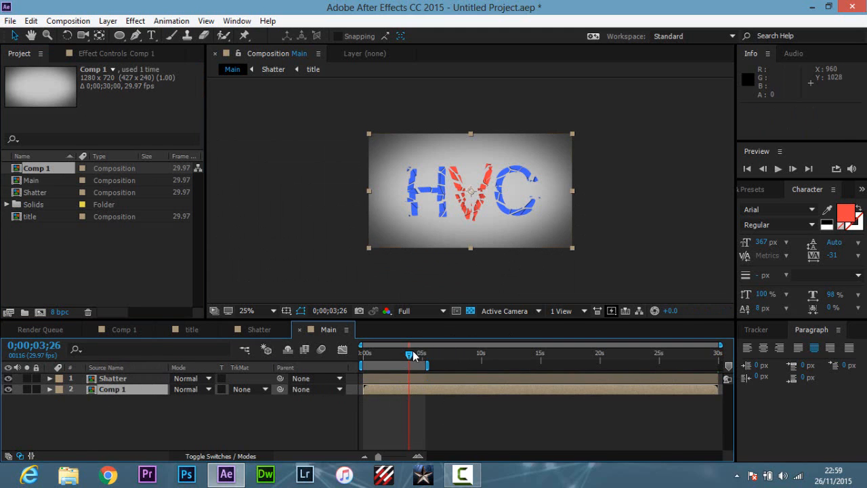
pyautogui.moveTo(410, 357)
pyautogui.mouseDown()
pyautogui.moveTo(395, 354)
pyautogui.moveTo(413, 359)
pyautogui.moveTo(409, 366)
pyautogui.mouseUp()
pyautogui.press('.')
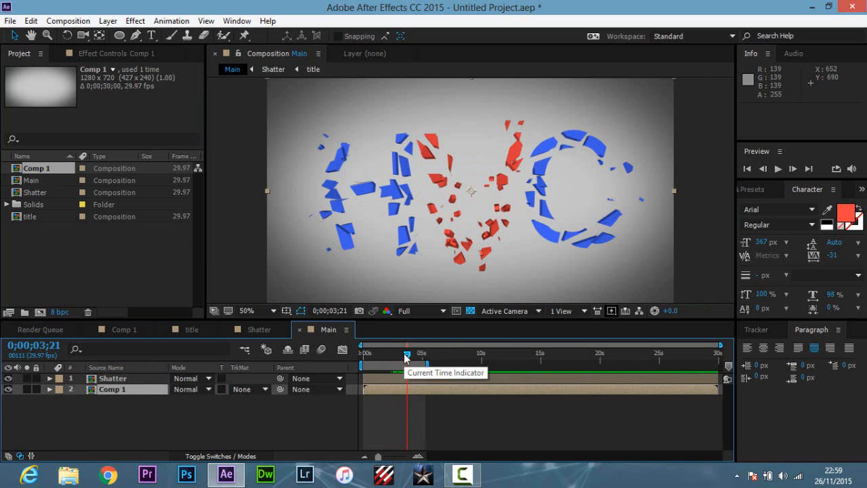
pyautogui.moveTo(408, 358)
pyautogui.mouseDown()
pyautogui.moveTo(402, 356)
pyautogui.moveTo(410, 362)
pyautogui.mouseUp()
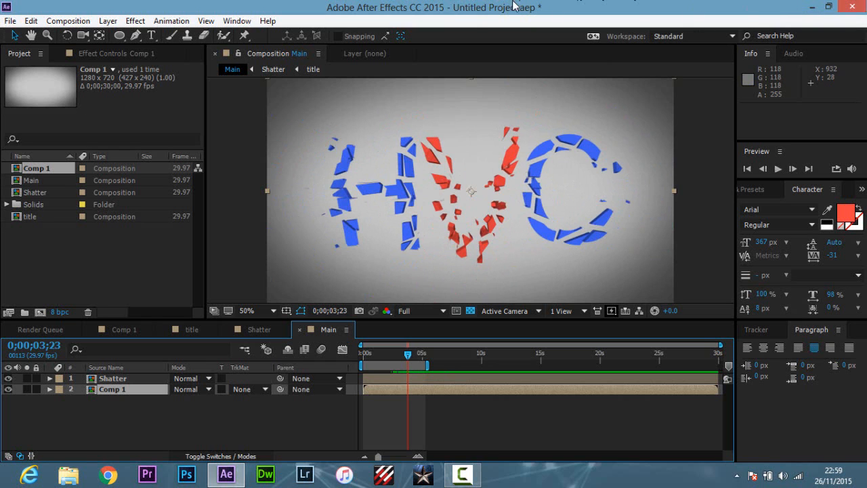
# - Import Pre-Rendered Flare.mov from the desktop and place it as the top layer of the Main composition
pyautogui.doubleClick(318, 10)
pyautogui.moveTo(441, 10); pyautogui.dragTo(778, 32)
pyautogui.moveTo(308, 425); pyautogui.dragTo(405, 276)
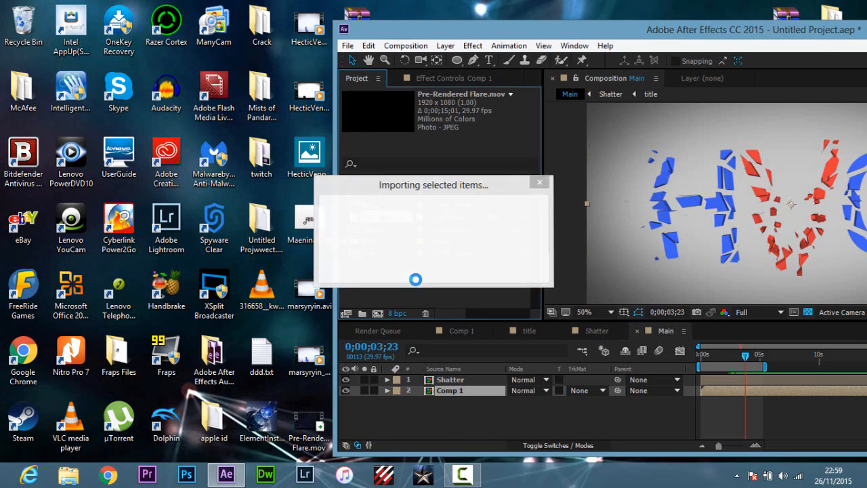
pyautogui.doubleClick(483, 31)
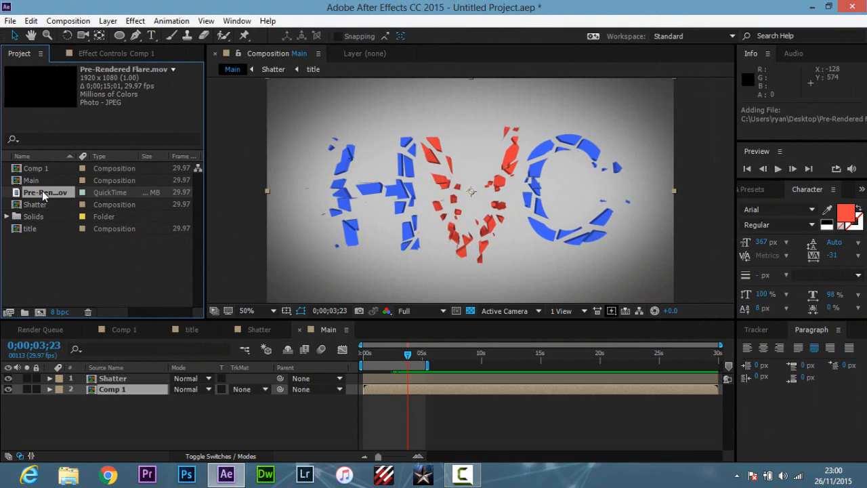
pyautogui.moveTo(42, 190); pyautogui.dragTo(117, 375)
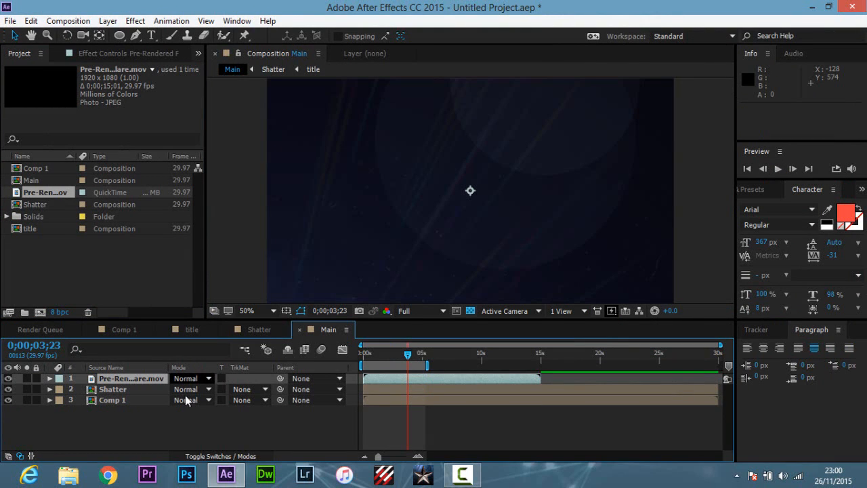
# - Scale the Pre-Rendered Flare.mov layer down to 72% around the composition frame and scrub back to 0;00;03;08
pyautogui.press(',')
pyautogui.press(',')
pyautogui.press(',')
pyautogui.press(',')
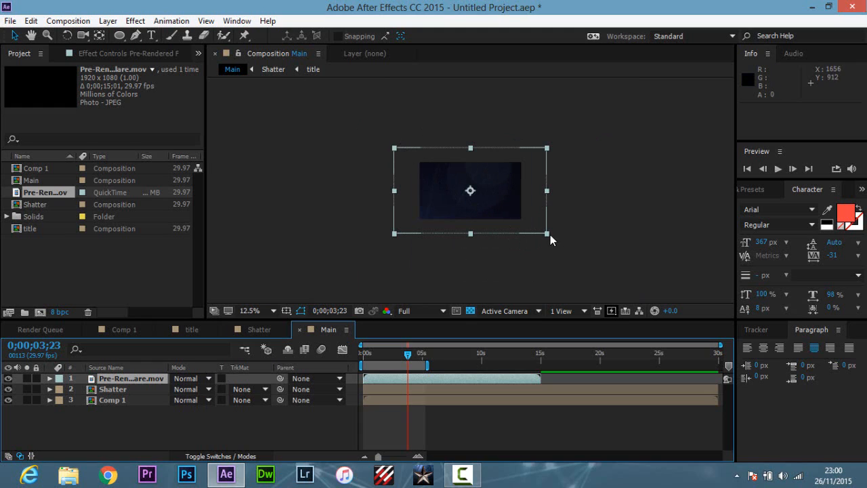
pyautogui.click(394, 147)
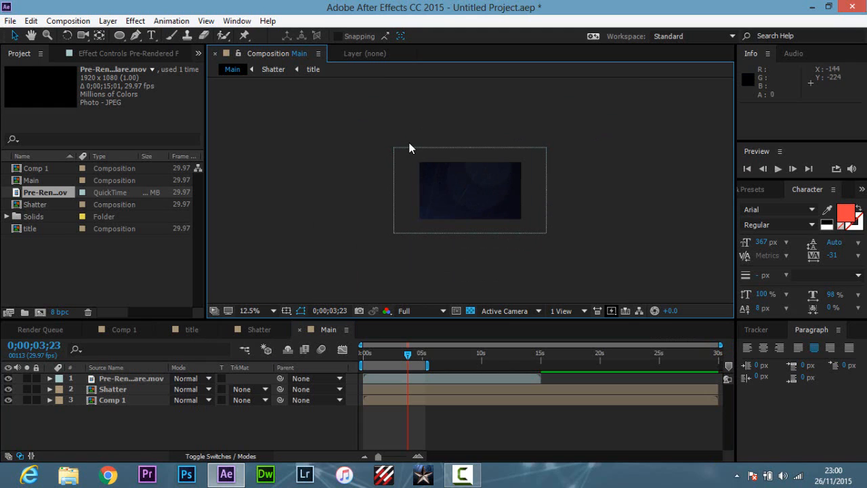
pyautogui.doubleClick(415, 150)
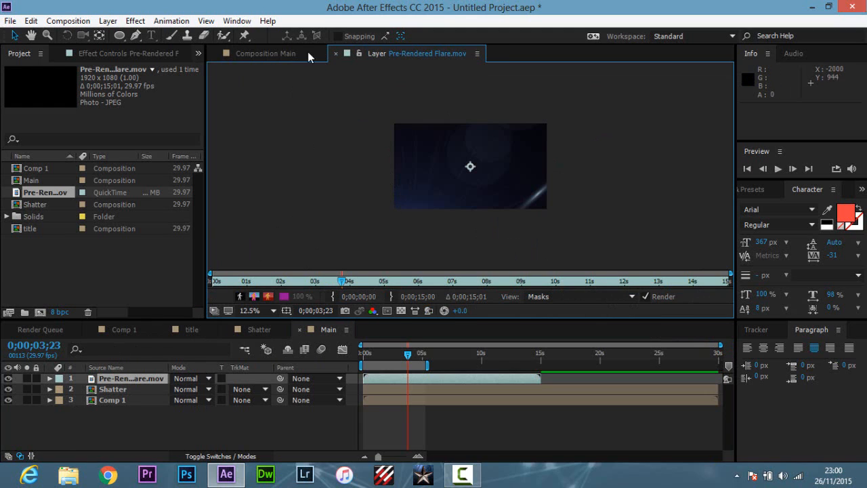
pyautogui.click(276, 54)
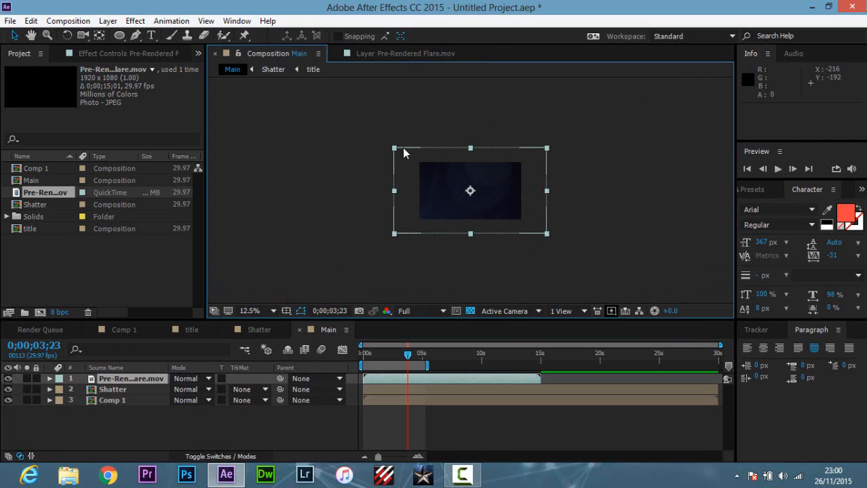
pyautogui.moveTo(396, 151); pyautogui.dragTo(414, 162)
pyautogui.moveTo(407, 352)
pyautogui.mouseDown()
pyautogui.moveTo(365, 354)
pyautogui.moveTo(404, 353)
pyautogui.moveTo(412, 361)
pyautogui.moveTo(402, 364)
pyautogui.mouseUp()
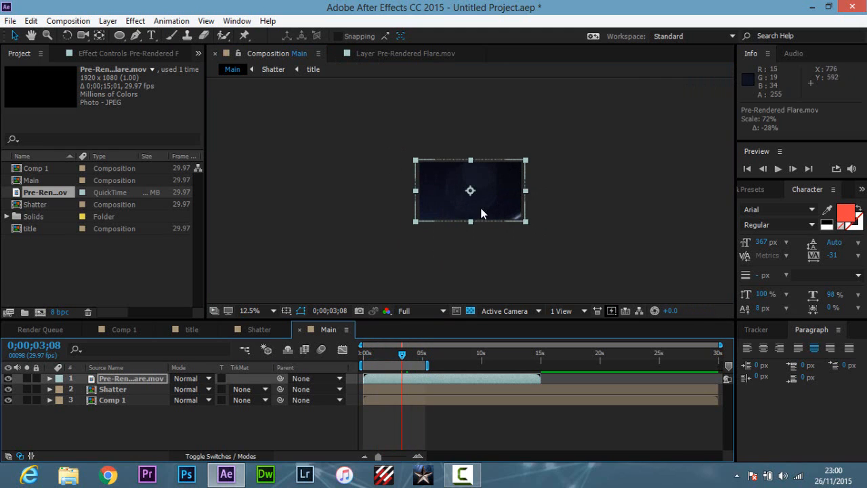
# - Set the Pre-Rendered Flare.mov layer's blending mode to Add
pyautogui.click(206, 377)
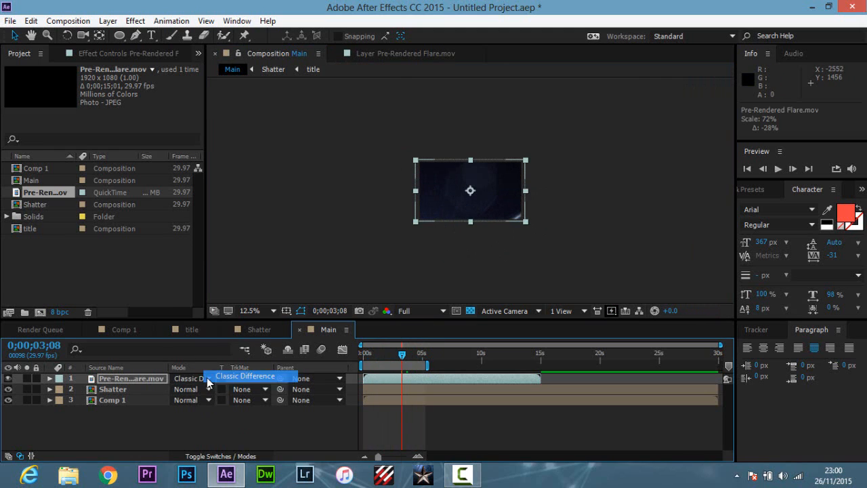
pyautogui.click(211, 378)
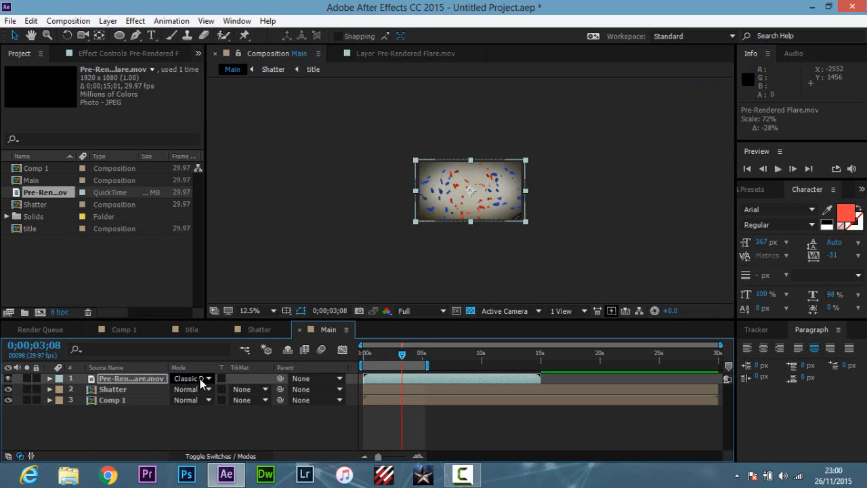
pyautogui.click(202, 379)
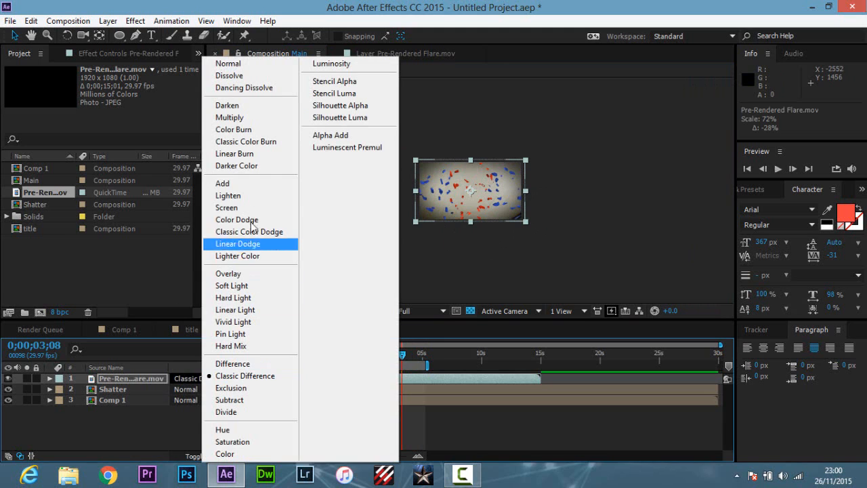
pyautogui.click(239, 185)
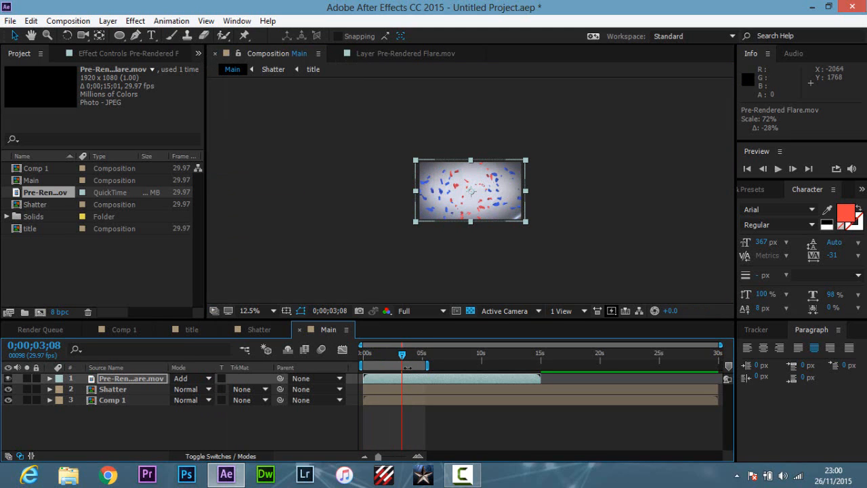
# - Scrub the Main timeline from 0;00;00;27 to 0;00;07;23 to examine how the flare's timing fits the assembling title
pyautogui.moveTo(402, 355); pyautogui.dragTo(373, 353)
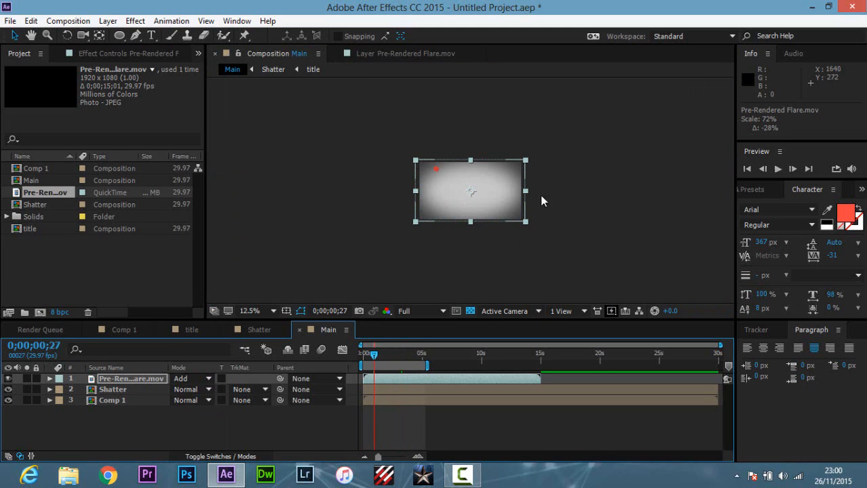
pyautogui.press('.')
pyautogui.press('.')
pyautogui.press('.')
pyautogui.press(',')
pyautogui.press(',')
pyautogui.click(644, 235)
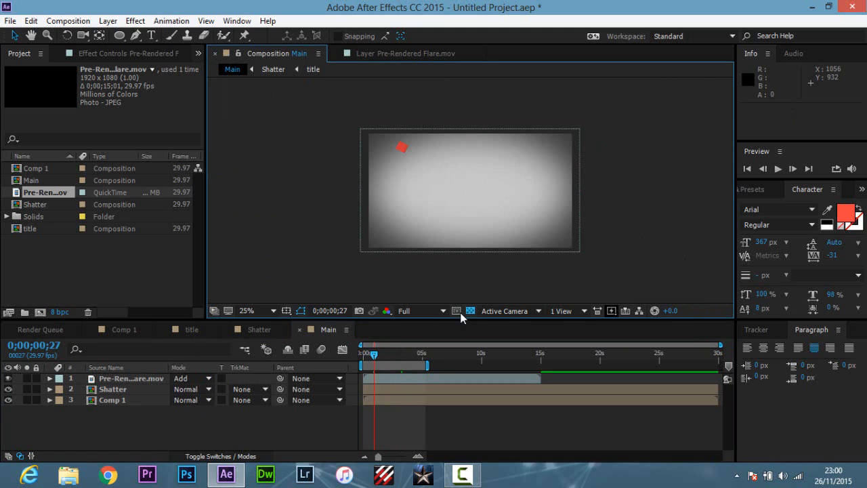
pyautogui.moveTo(369, 358); pyautogui.dragTo(409, 355)
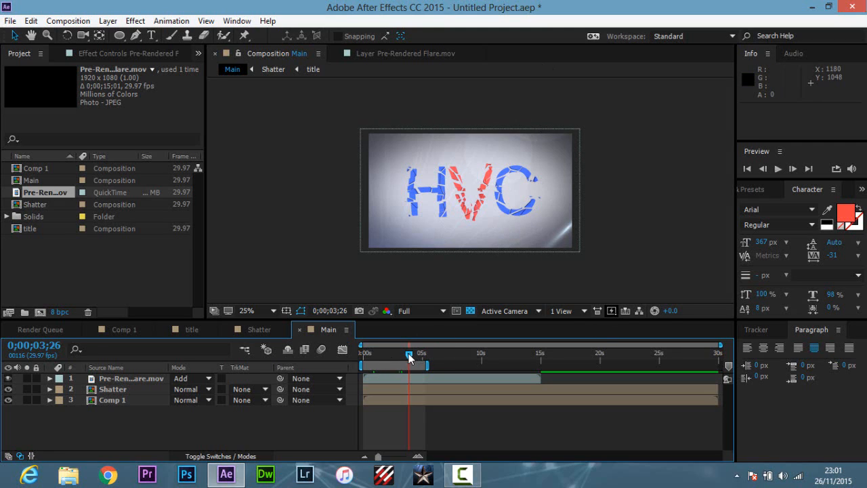
pyautogui.moveTo(412, 353); pyautogui.dragTo(446, 365)
pyautogui.moveTo(440, 367); pyautogui.dragTo(454, 367)
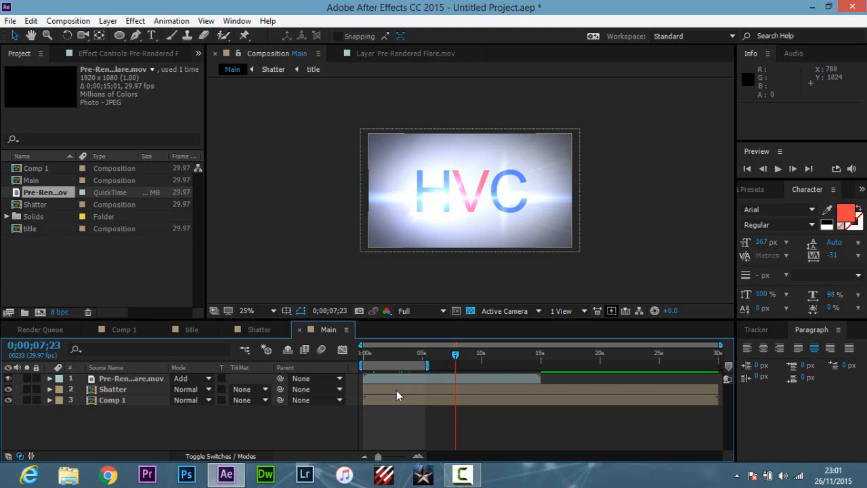
# - Find the title's assembly point at 0;00;04;00, shift the Pre-Rendered Flare.mov layer to start at -0;00;03;23, and scrub to 0;00;01;12
pyautogui.moveTo(396, 390)
pyautogui.mouseDown()
pyautogui.moveTo(421, 388)
pyautogui.moveTo(396, 391)
pyautogui.mouseUp()
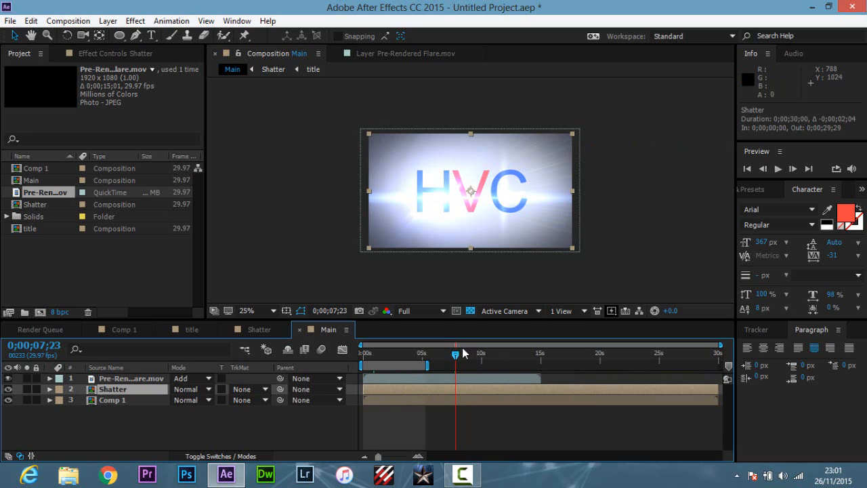
pyautogui.moveTo(455, 354); pyautogui.dragTo(409, 368)
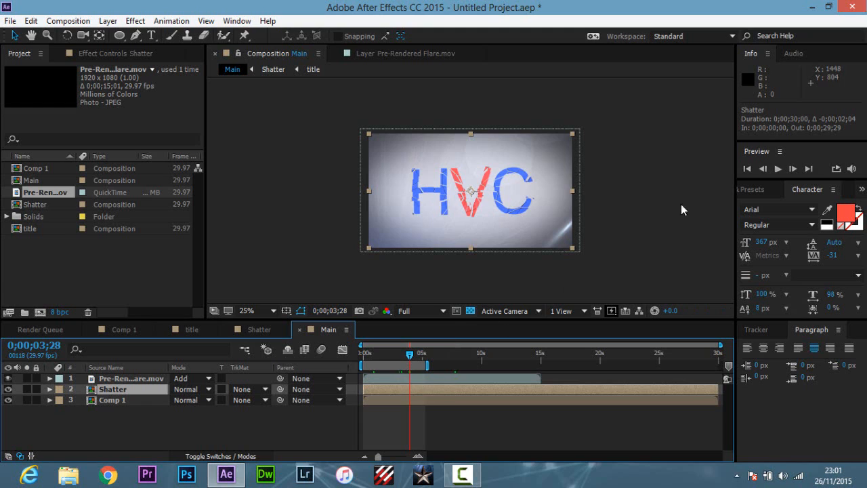
pyautogui.click(793, 169)
pyautogui.click(794, 169)
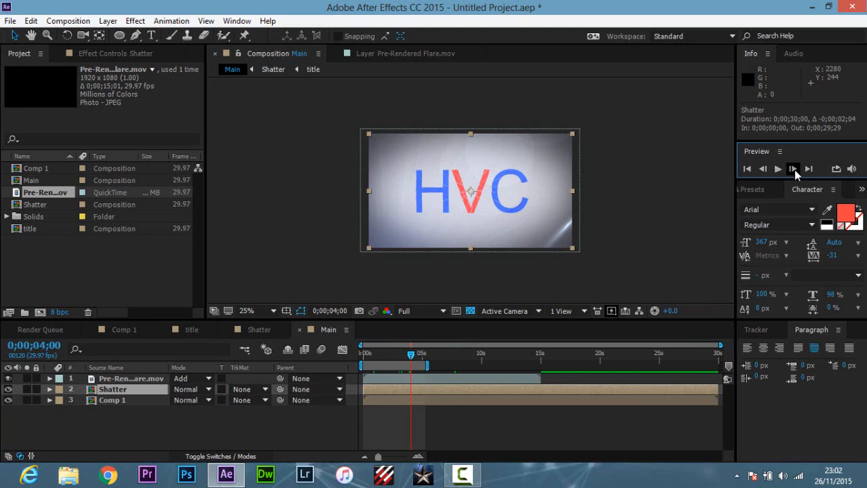
pyautogui.click(794, 169)
pyautogui.click(763, 170)
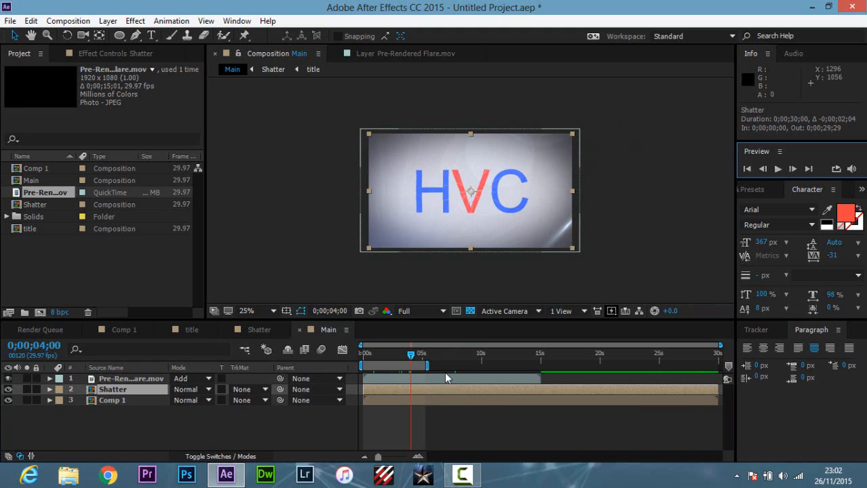
pyautogui.moveTo(449, 376); pyautogui.dragTo(380, 355)
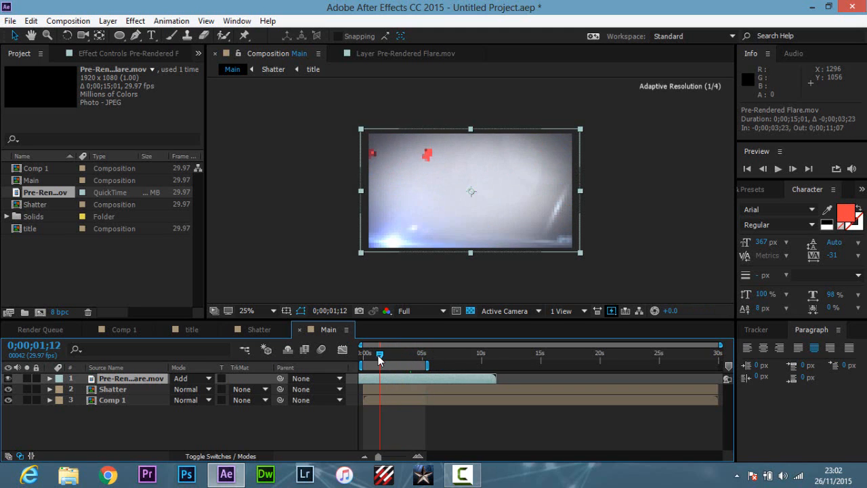
# - Play a preview of the Main composition with the shifted flare, and inspect a red shattered piece up close at 0;00;02;21
pyautogui.click(778, 170)
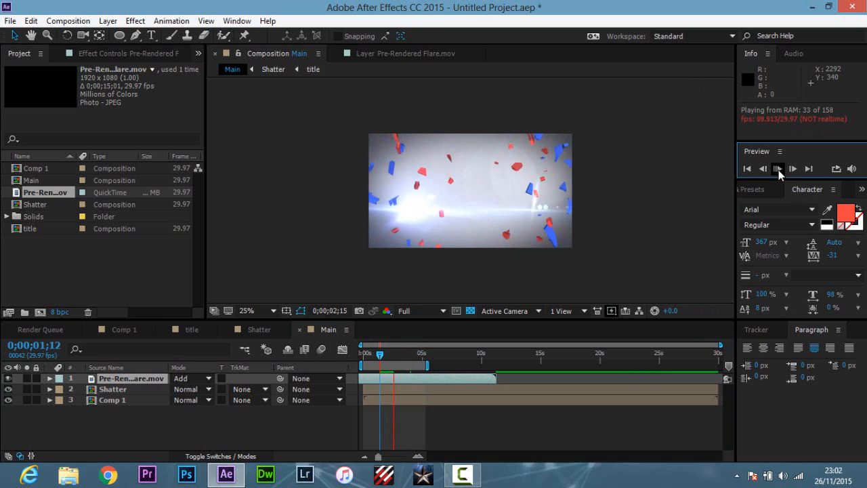
pyautogui.scroll(1, 579, 219)
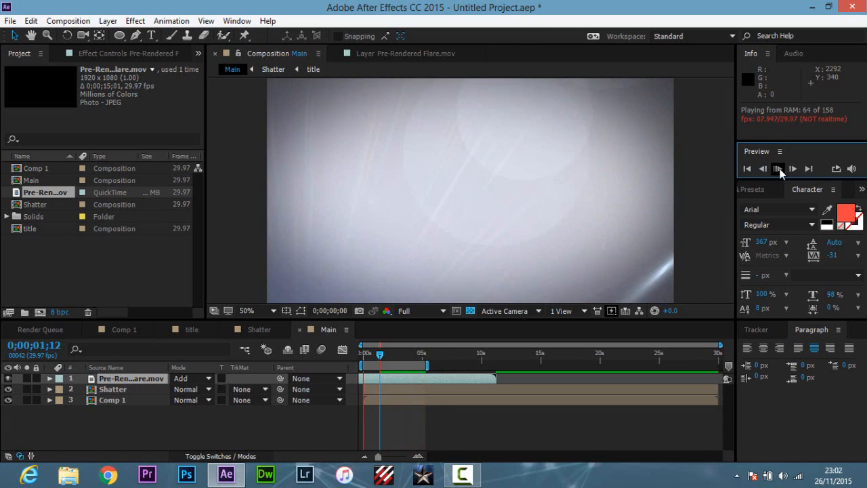
pyautogui.click(777, 169)
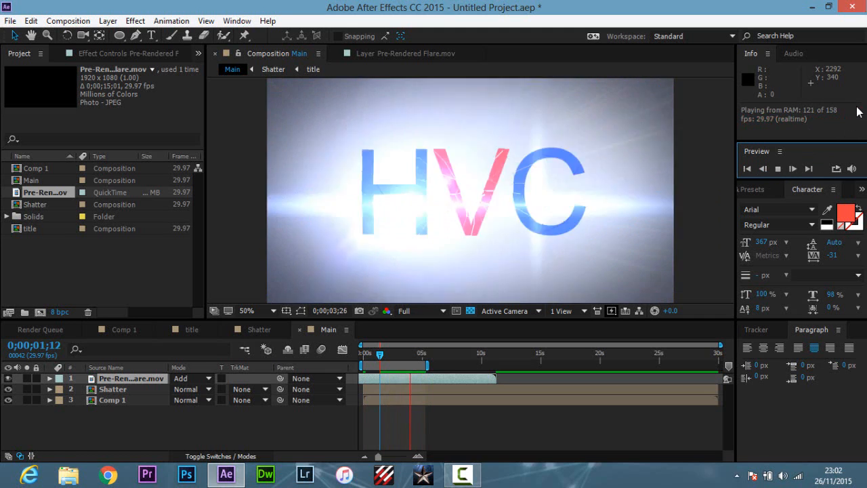
pyautogui.click(778, 169)
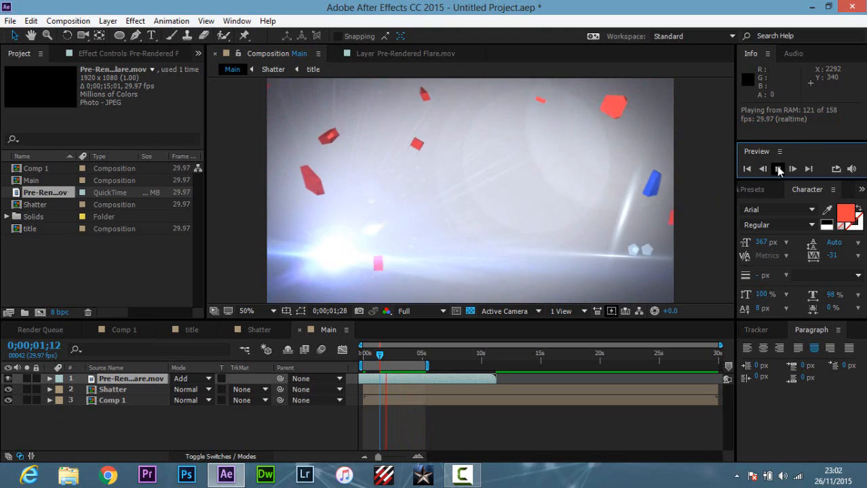
pyautogui.click(513, 230)
pyautogui.scroll(-2, 459, 206)
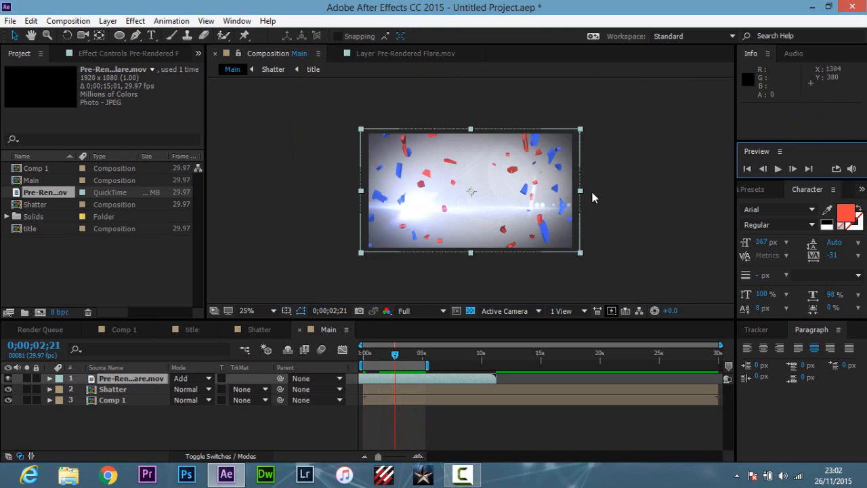
pyautogui.click(625, 195)
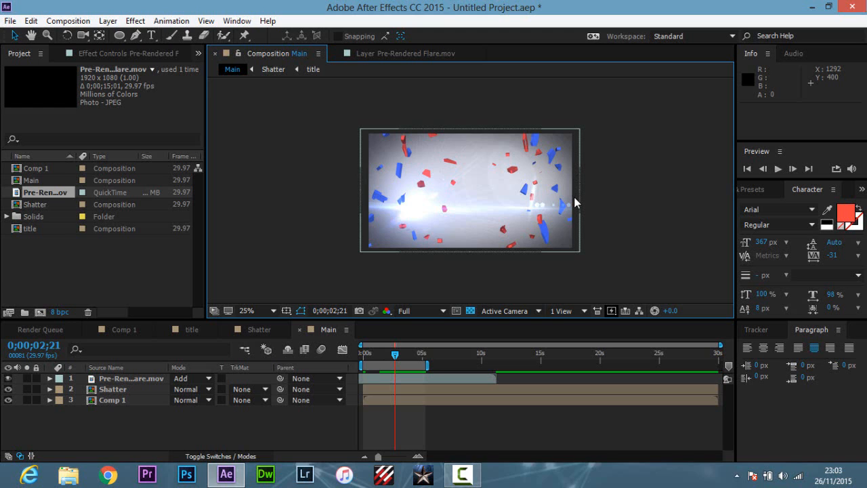
pyautogui.scroll(6, 407, 186)
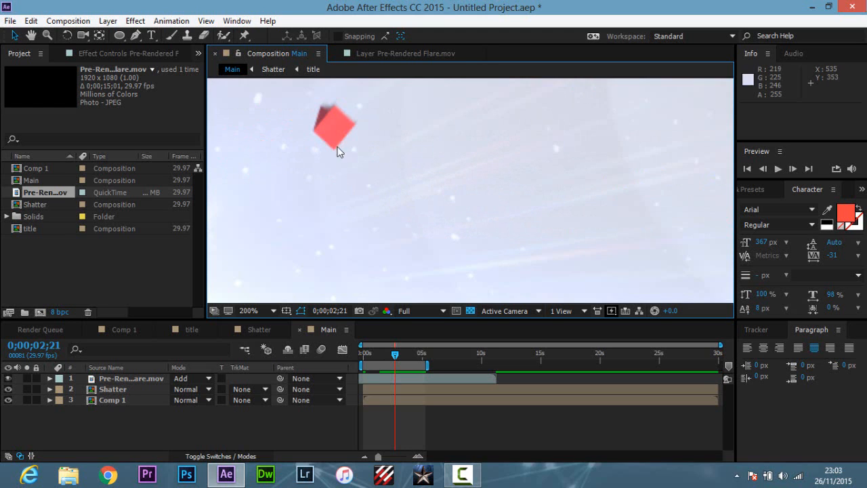
# - Move the Main composition's current time to 0;00;04;20 and duplicate the Shatter layer
pyautogui.scroll(-2, 336, 128)
pyautogui.scroll(-4, 423, 146)
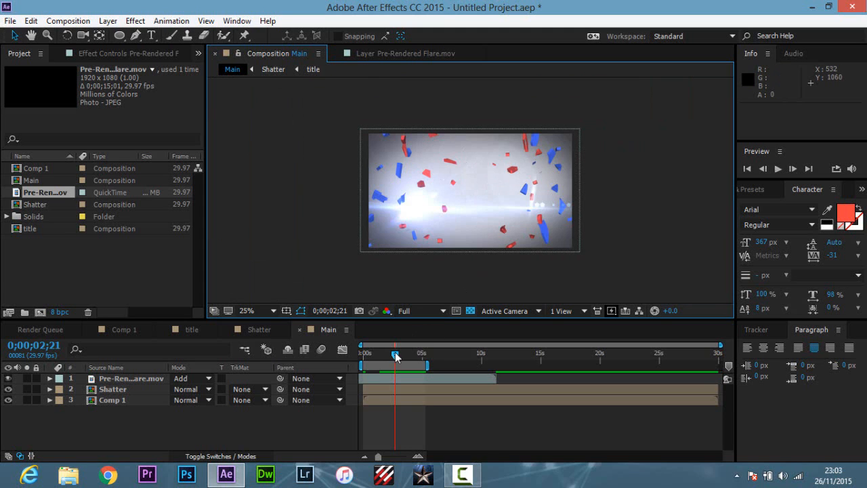
pyautogui.moveTo(394, 355); pyautogui.dragTo(417, 363)
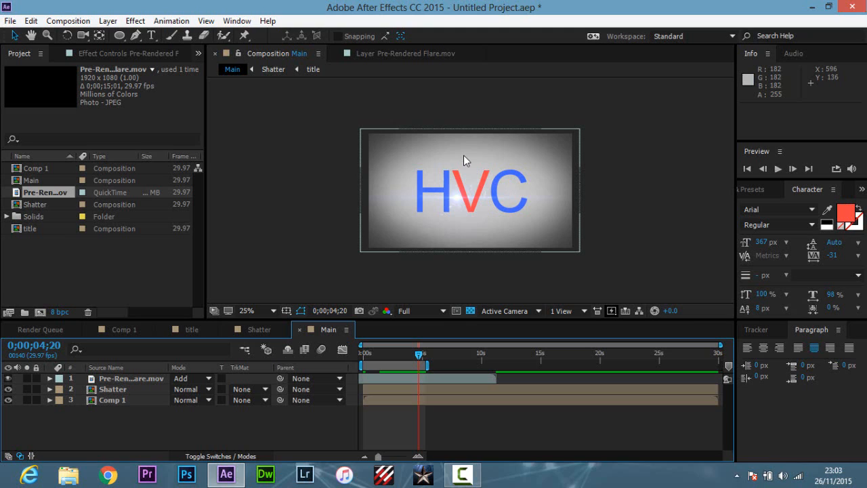
pyautogui.click(120, 388)
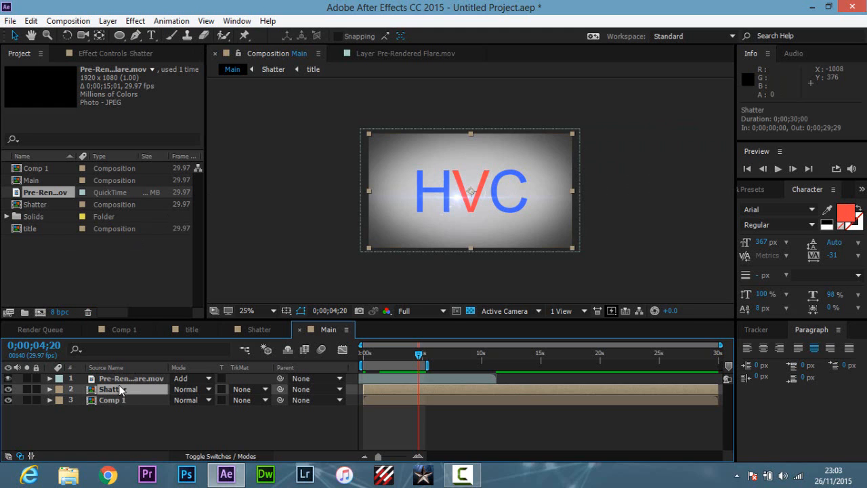
pyautogui.rightClick(119, 390)
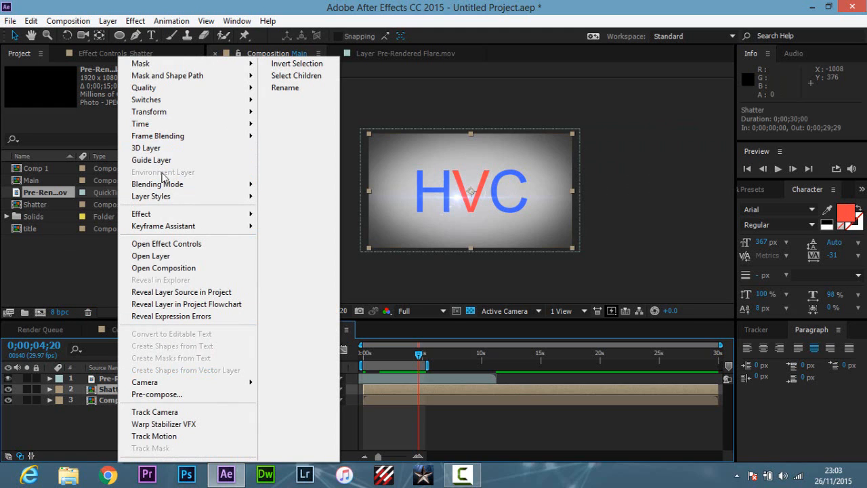
pyautogui.click(74, 419)
pyautogui.click(112, 387)
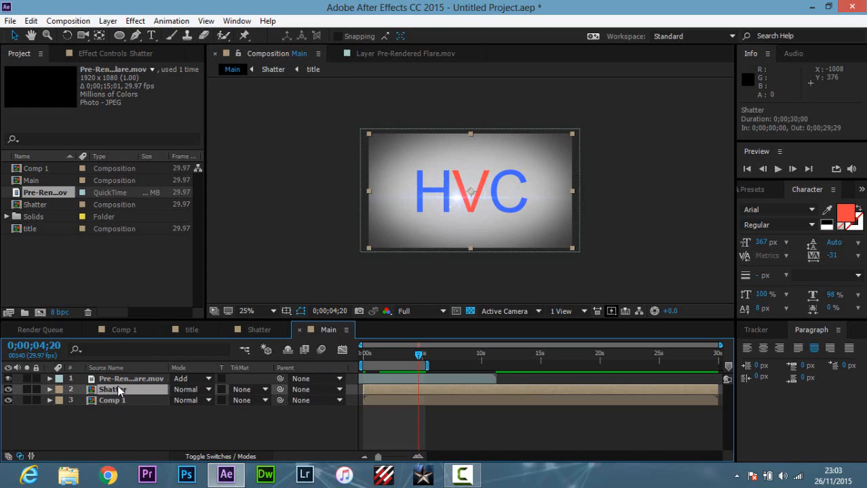
pyautogui.hotkey('ctrl', 'd')
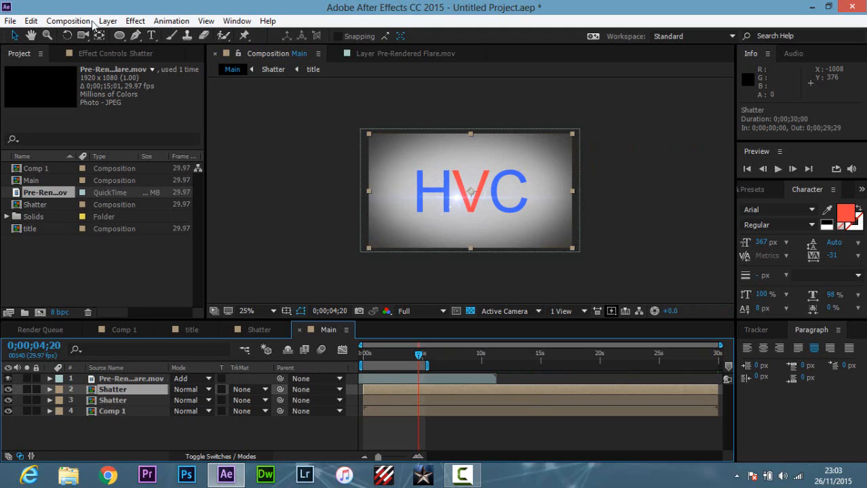
# - Apply the Tint effect to the upper Shatter copy and toggle that layer's visibility to compare it with the original colors
pyautogui.click(135, 21)
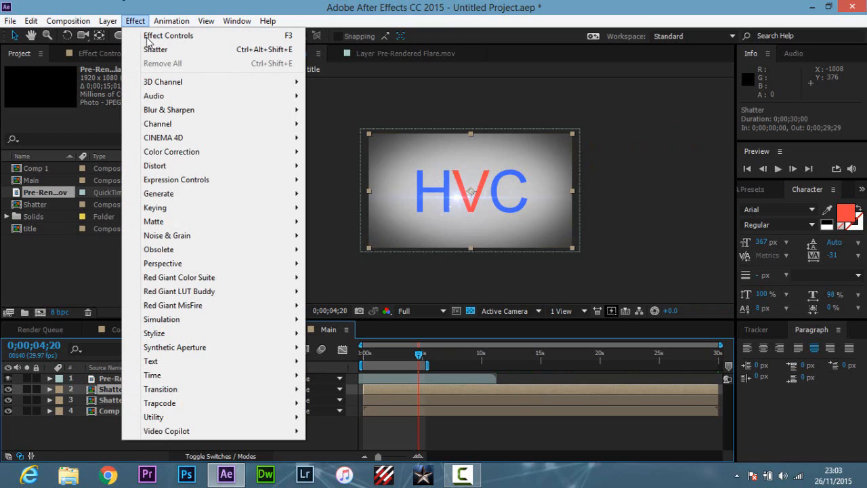
pyautogui.moveTo(208, 157)
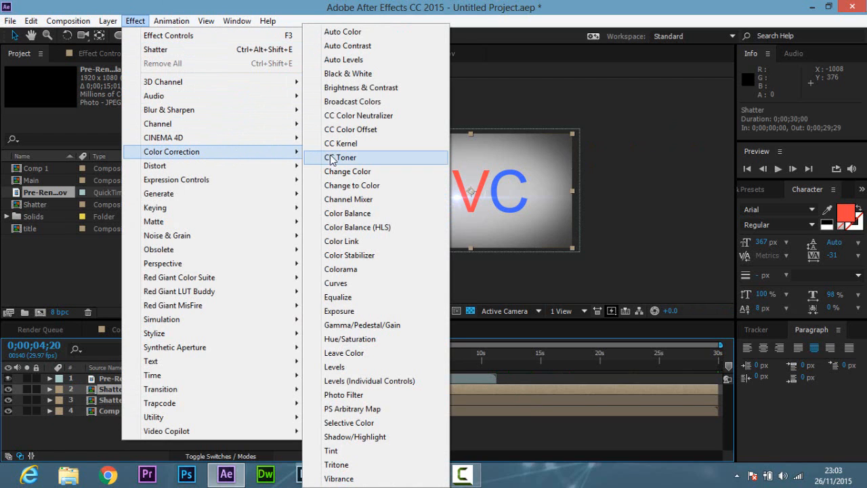
pyautogui.click(353, 451)
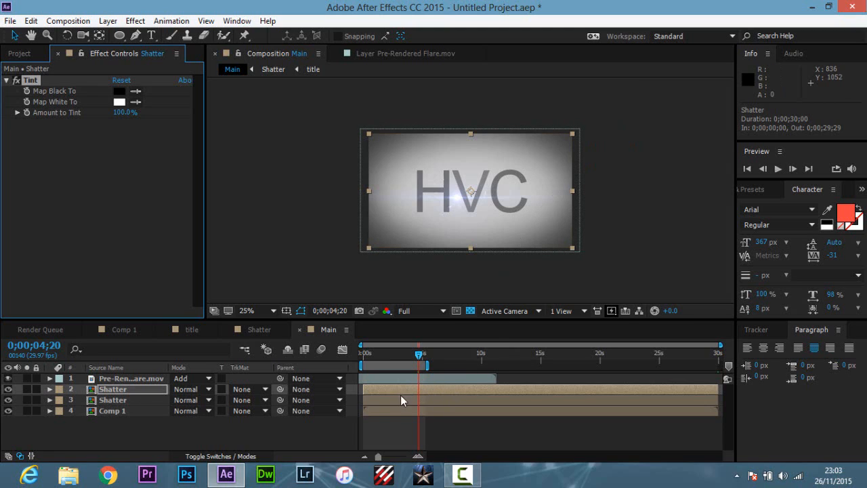
pyautogui.click(8, 390)
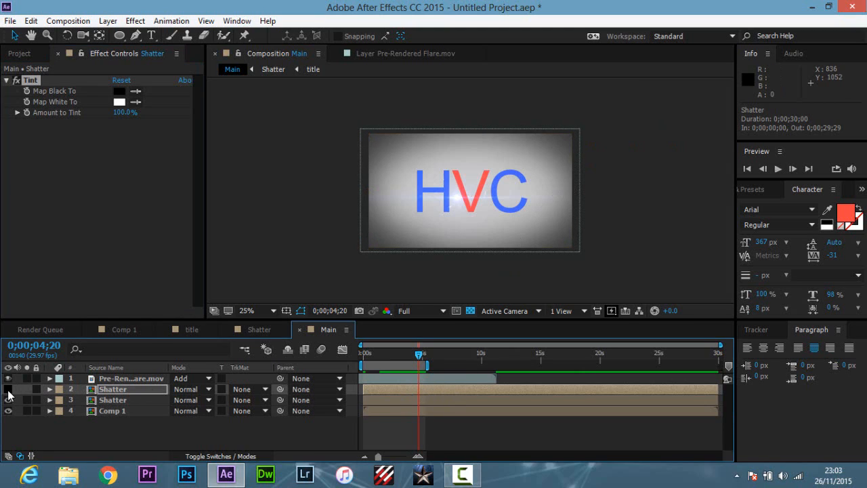
pyautogui.click(8, 389)
pyautogui.click(9, 390)
pyautogui.click(8, 389)
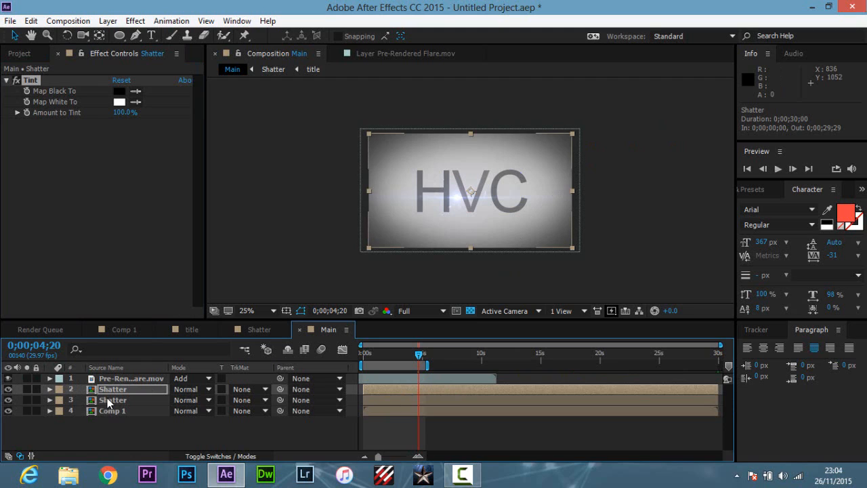
# - Place the tinted Shatter layer beneath the untinted one and set its Tint effect's Map White To color to black (000000)
pyautogui.moveTo(108, 405); pyautogui.dragTo(112, 389)
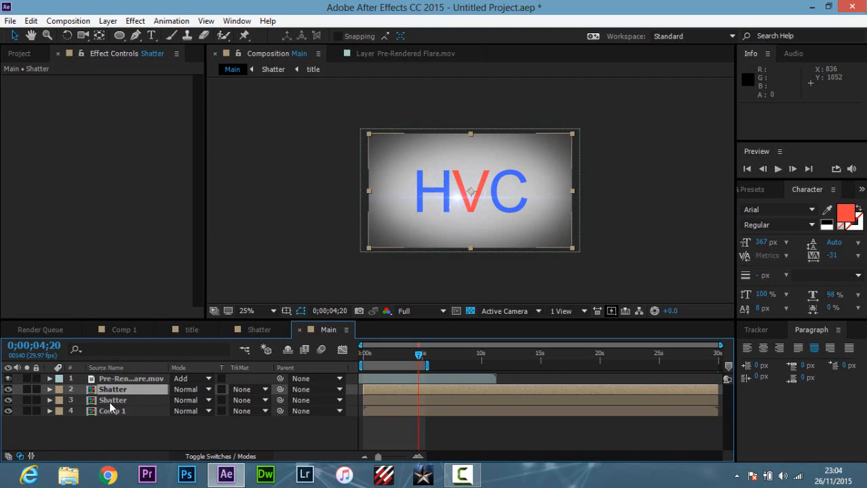
pyautogui.click(109, 400)
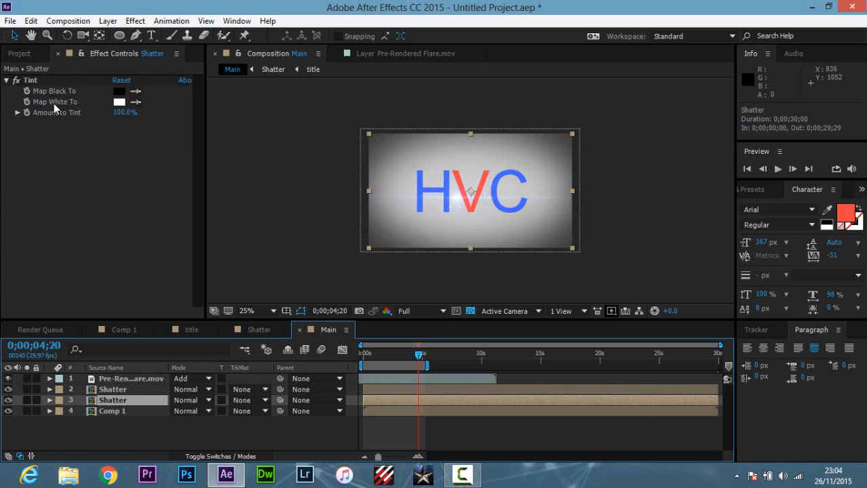
pyautogui.click(119, 102)
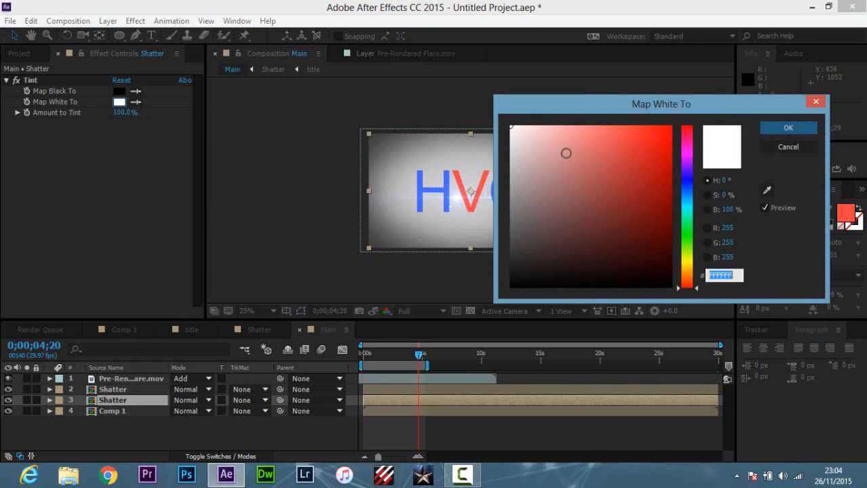
pyautogui.click(564, 151)
pyautogui.click(547, 191)
pyautogui.moveTo(545, 212); pyautogui.dragTo(538, 287)
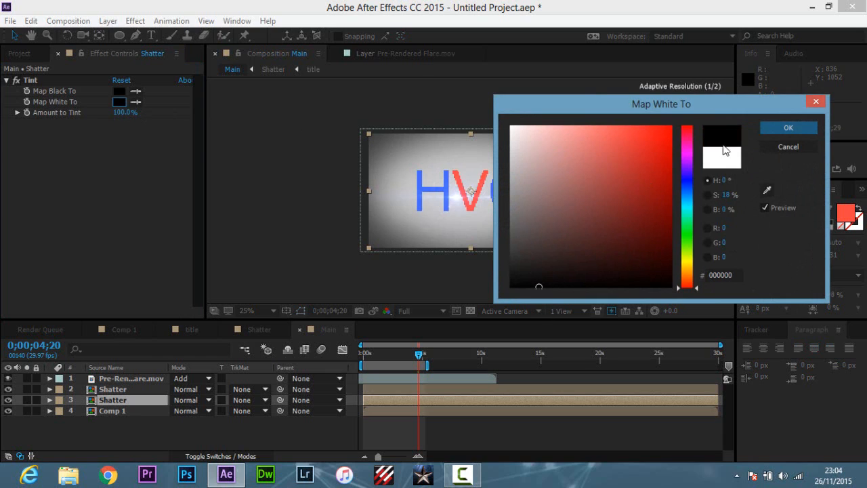
pyautogui.click(786, 128)
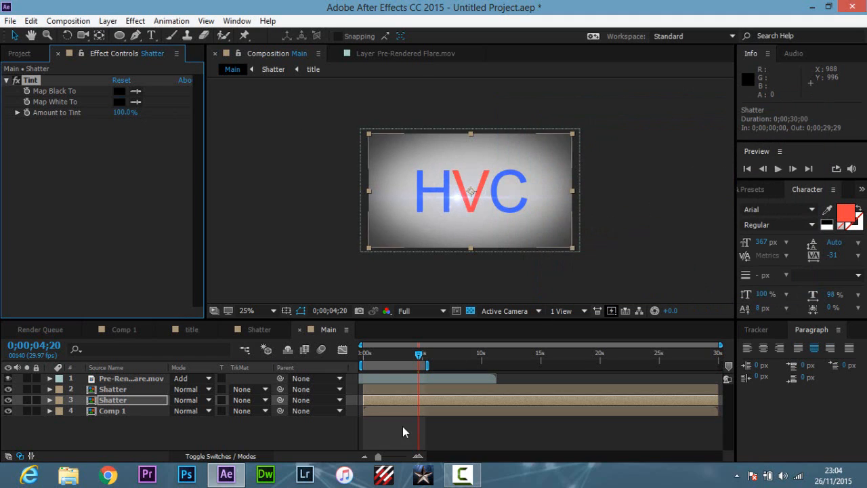
# - Toggle the visibility of the Shatter layers to compare the colored title with the black copy beneath it
pyautogui.click(8, 400)
pyautogui.click(8, 400)
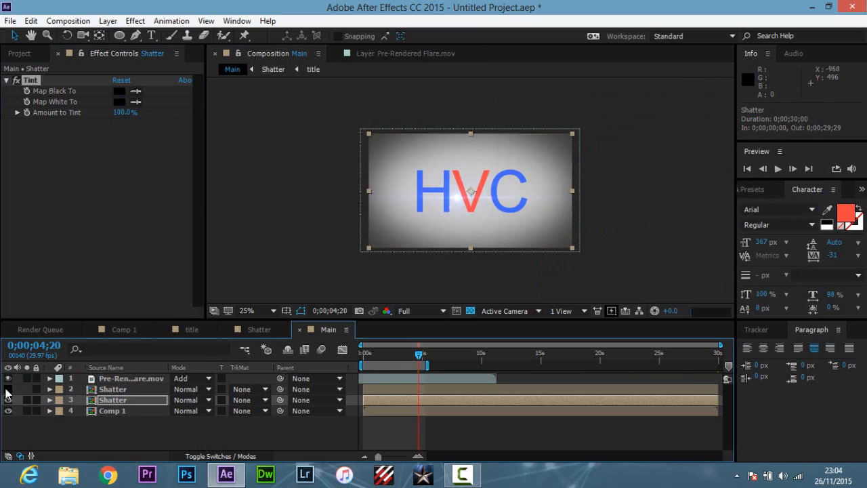
pyautogui.click(7, 389)
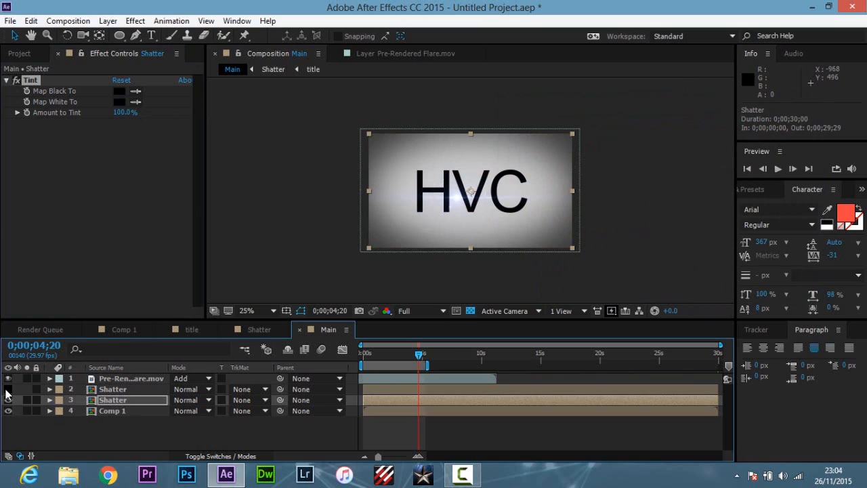
pyautogui.click(8, 389)
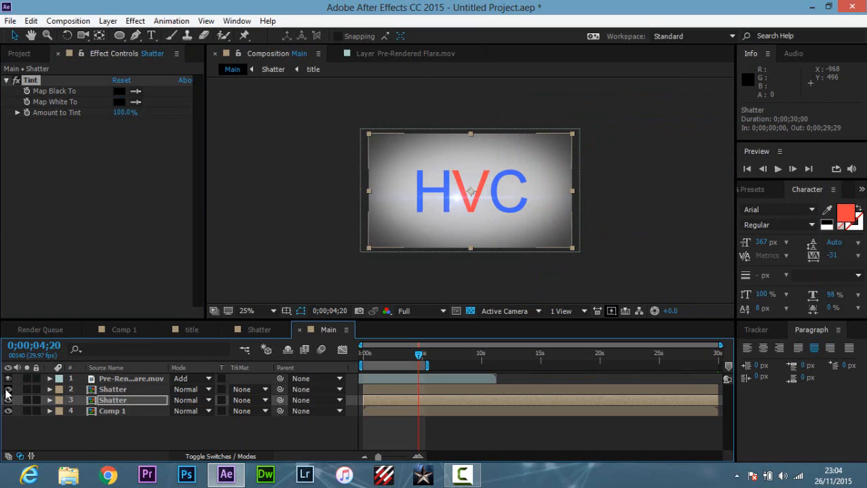
pyautogui.click(8, 389)
pyautogui.click(7, 389)
pyautogui.click(7, 389)
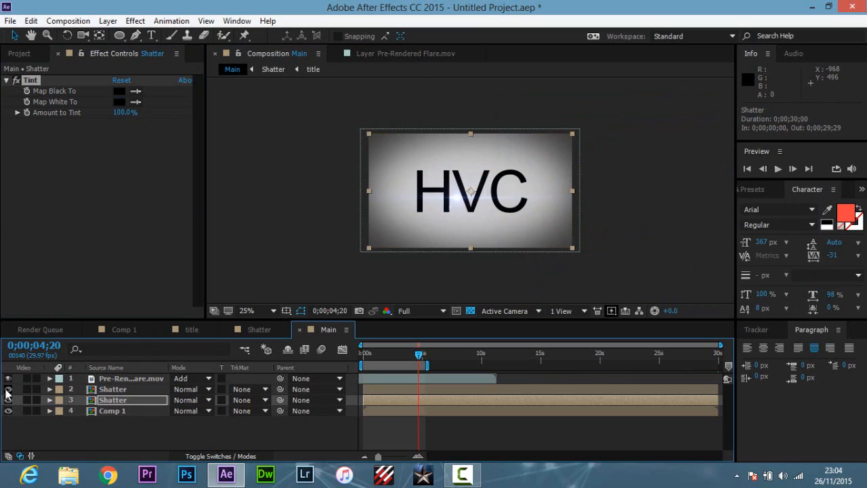
pyautogui.click(7, 389)
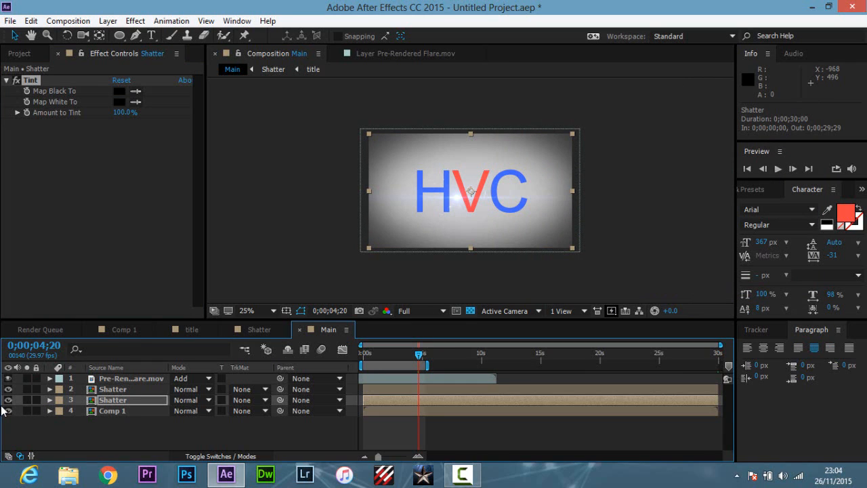
# - Apply CC Radial Fast Blur to the black-tinted Shatter layer and inspect the blurred edges around the letters up close
pyautogui.click(136, 21)
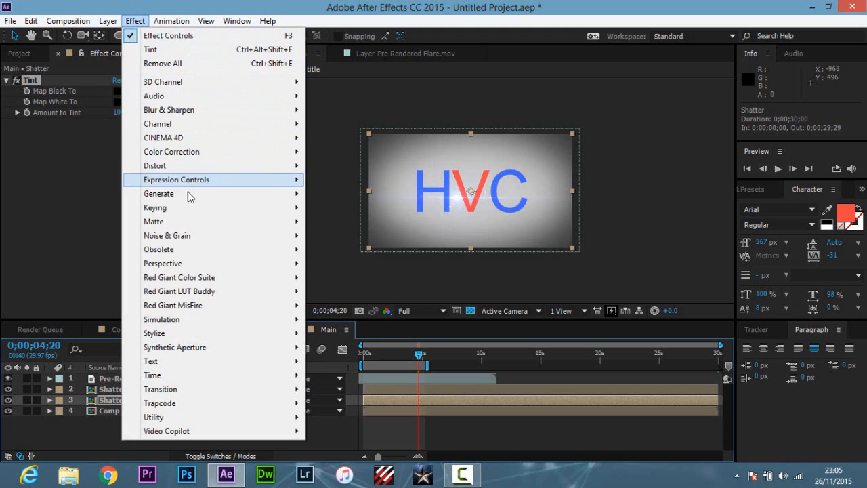
pyautogui.moveTo(191, 224)
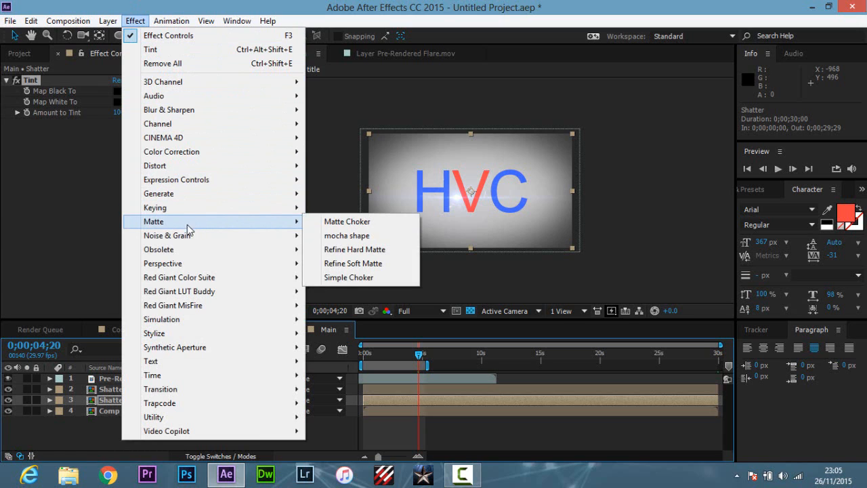
pyautogui.moveTo(201, 111)
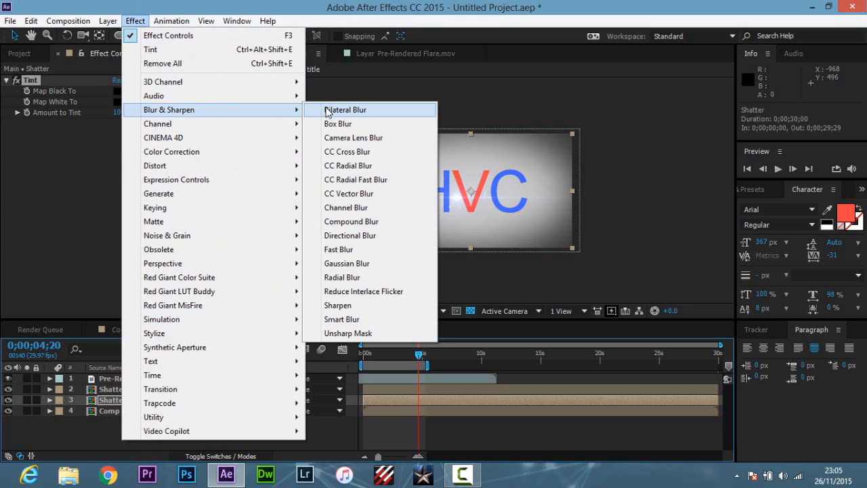
pyautogui.click(369, 180)
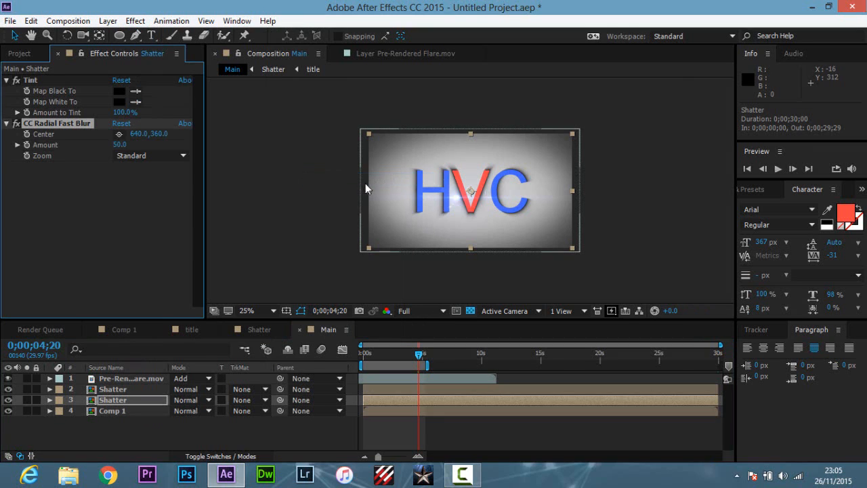
pyautogui.press('.')
pyautogui.press('.')
pyautogui.press('.')
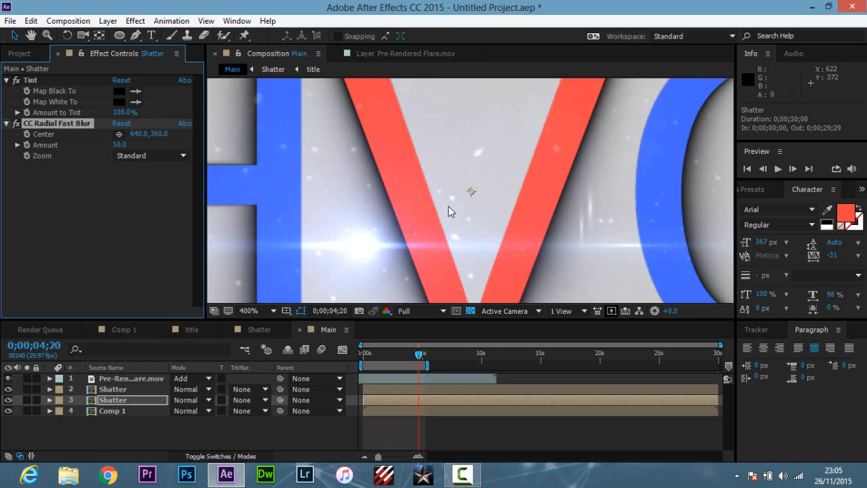
pyautogui.press(',')
pyautogui.press(',')
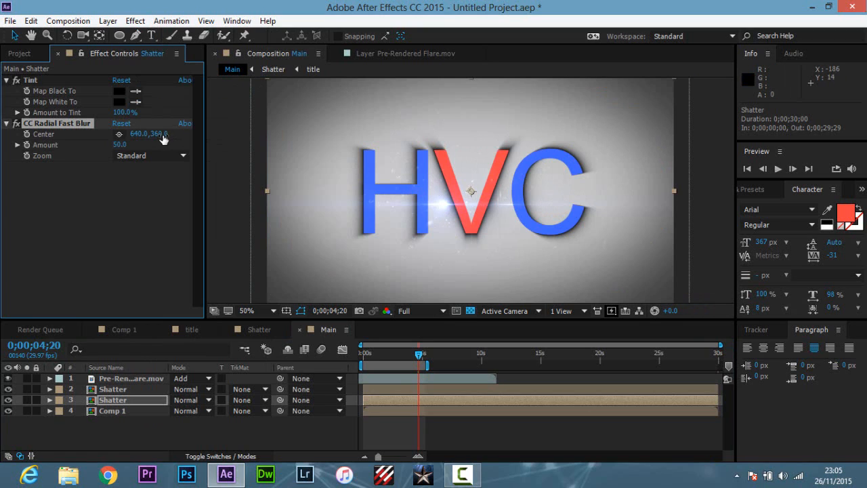
# - Place the CC Radial Fast Blur center above the V at 640.0,178.0 and inspect the resulting shadow at different magnifications
pyautogui.click(120, 135)
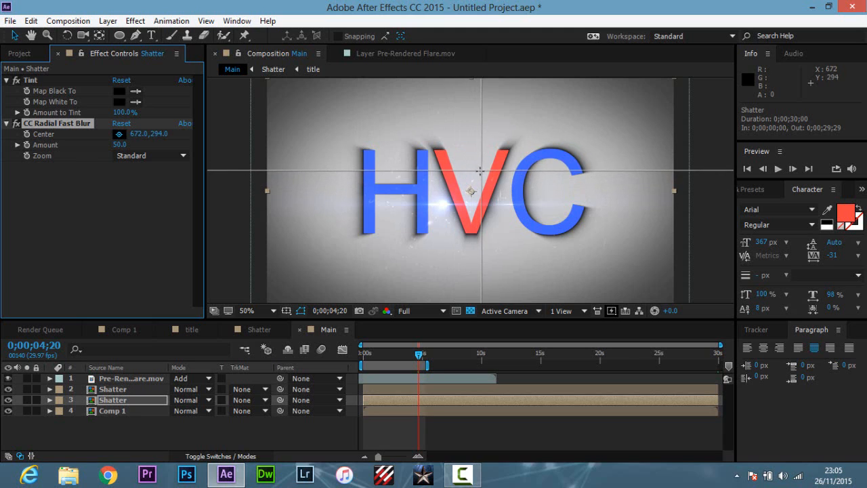
pyautogui.click(480, 172)
pyautogui.moveTo(480, 173); pyautogui.dragTo(471, 132)
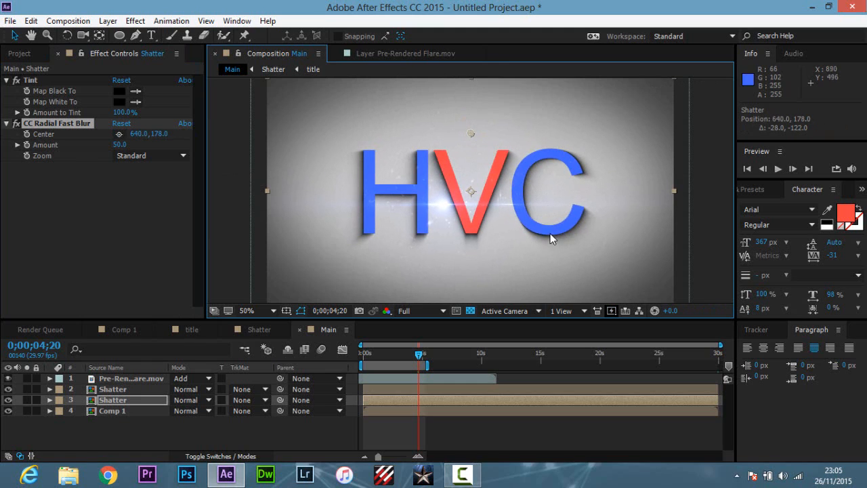
pyautogui.scroll(2, 386, 233)
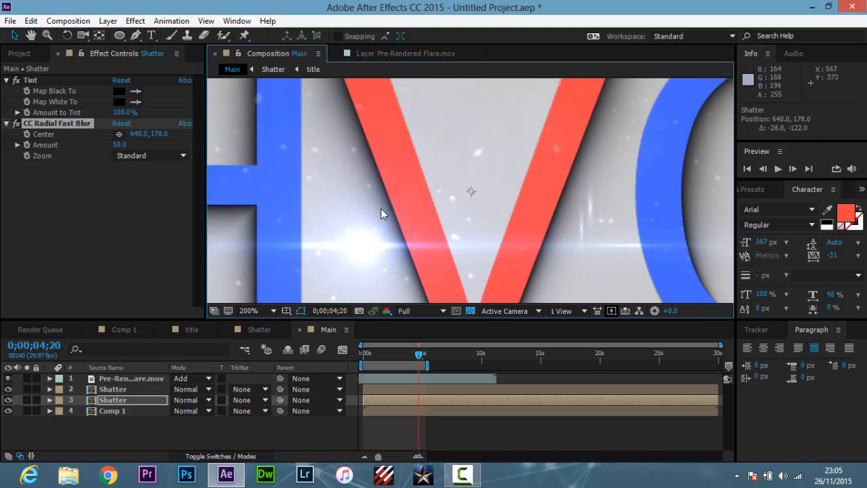
pyautogui.scroll(-2, 387, 207)
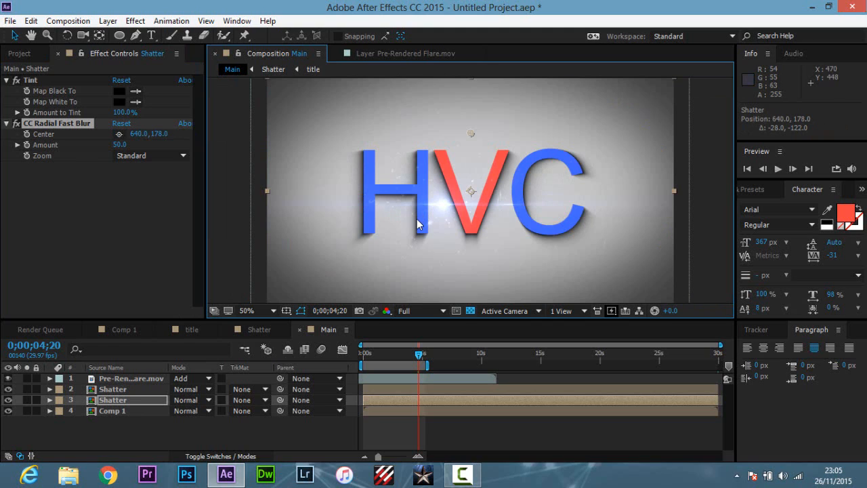
pyautogui.scroll(-1, 418, 223)
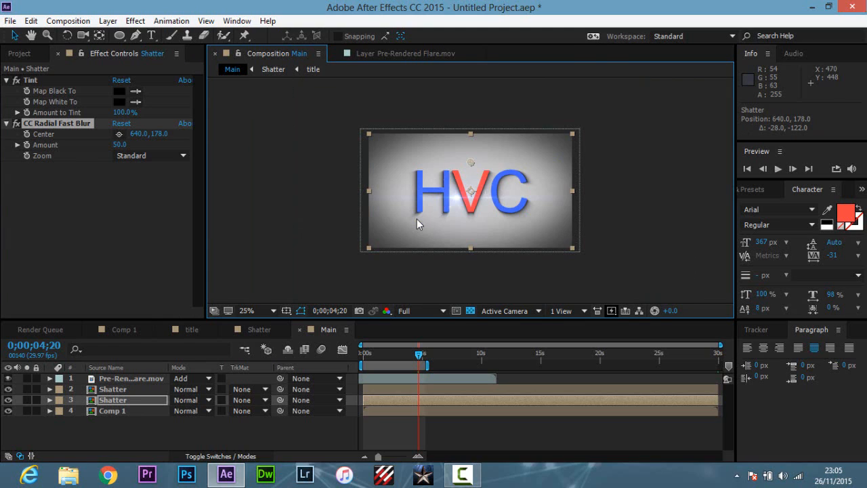
pyautogui.scroll(1, 432, 211)
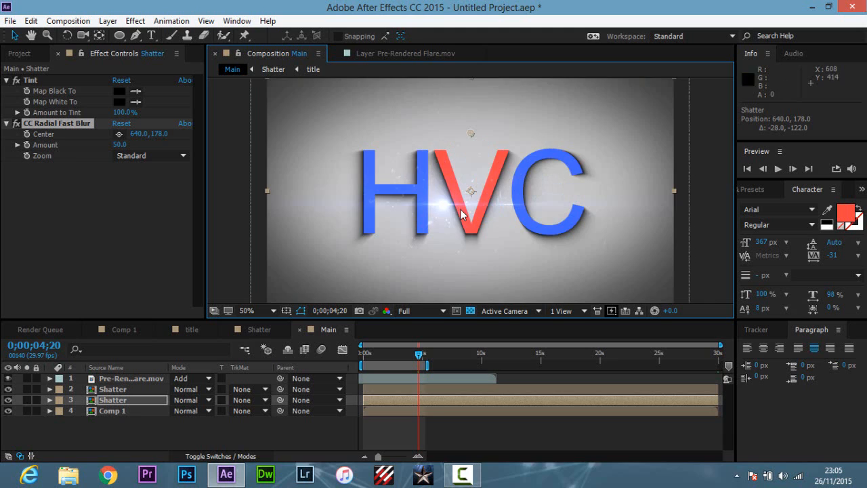
pyautogui.scroll(-1, 447, 207)
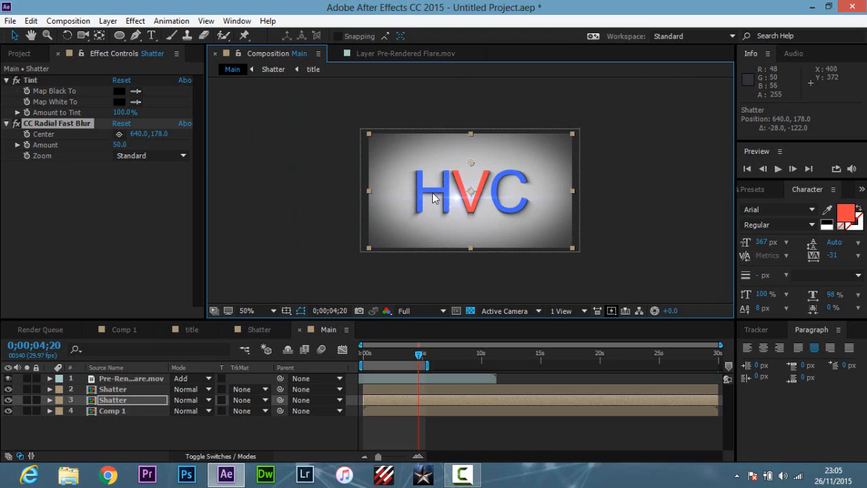
pyautogui.scroll(1, 302, 161)
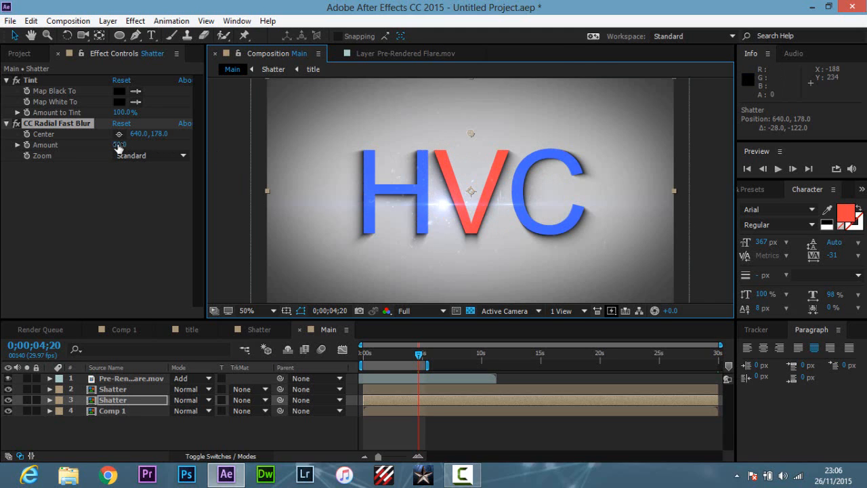
# - Set the black-tinted Shatter layer's CC Radial Fast Blur amount to 71.0 and duplicate the layer to strengthen the shadow
pyautogui.moveTo(119, 148); pyautogui.dragTo(141, 147)
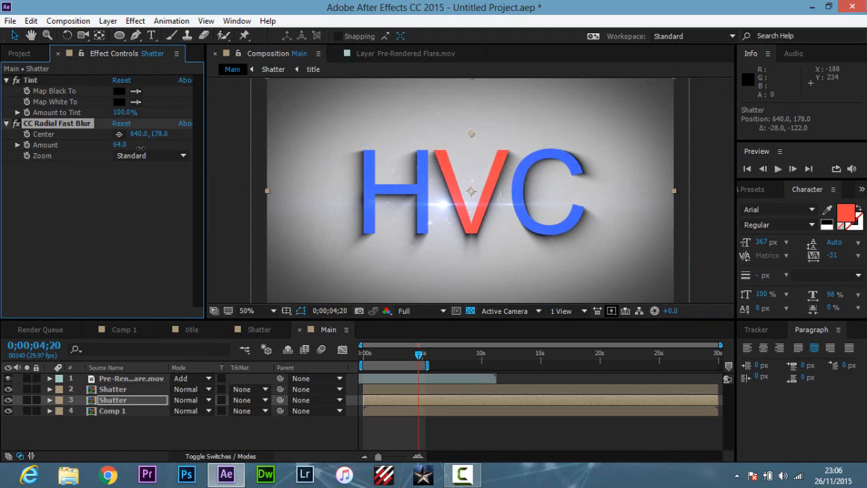
pyautogui.moveTo(143, 147); pyautogui.dragTo(144, 148)
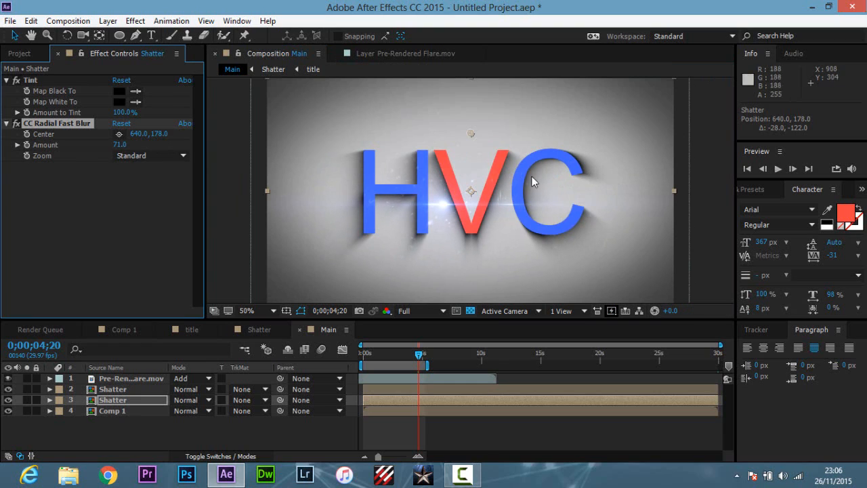
pyautogui.rightClick(109, 402)
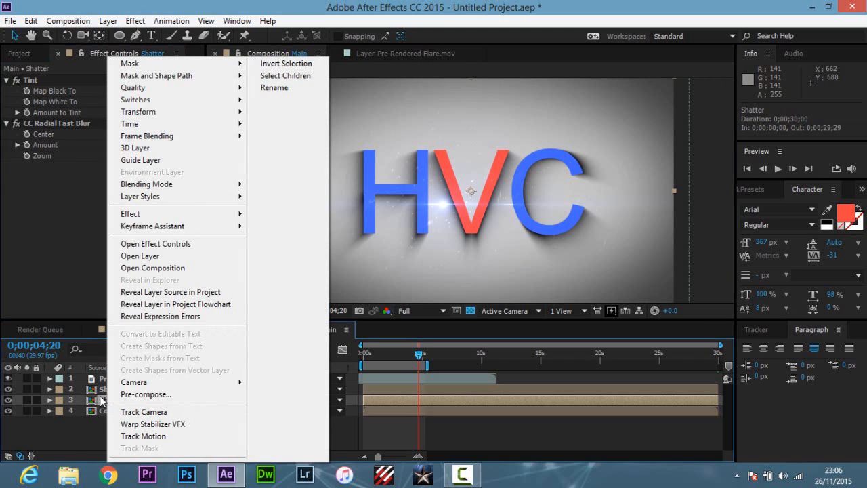
pyautogui.click(101, 401)
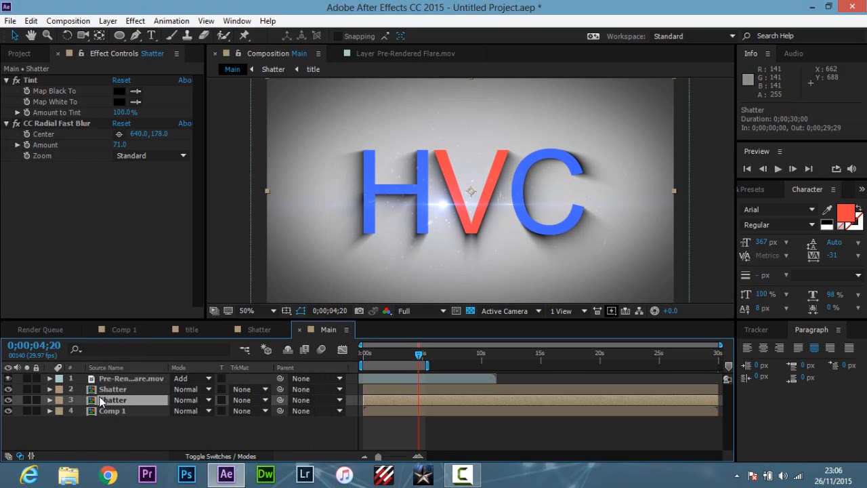
pyautogui.hotkey('ctrl', 'd')
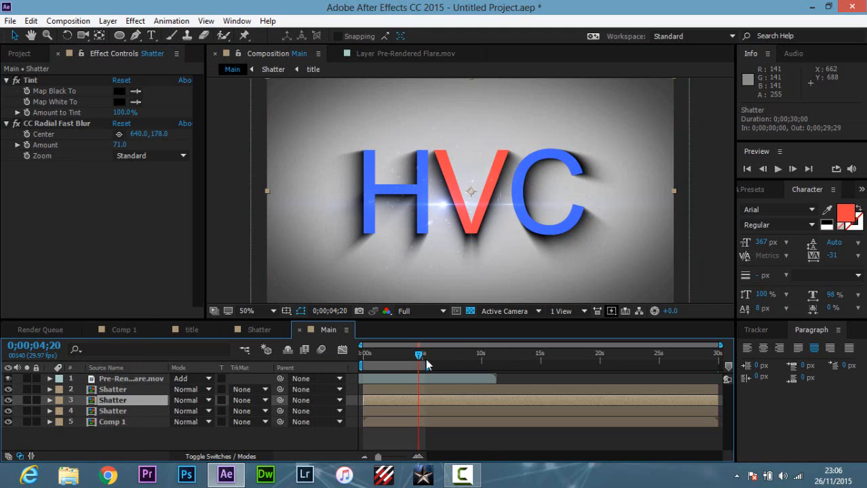
# - Scrub the Main composition back to about 0;00;03;28 to inspect the shadows behind the reassembling pieces
pyautogui.moveTo(420, 360)
pyautogui.mouseDown()
pyautogui.moveTo(380, 360)
pyautogui.moveTo(408, 356)
pyautogui.mouseUp()
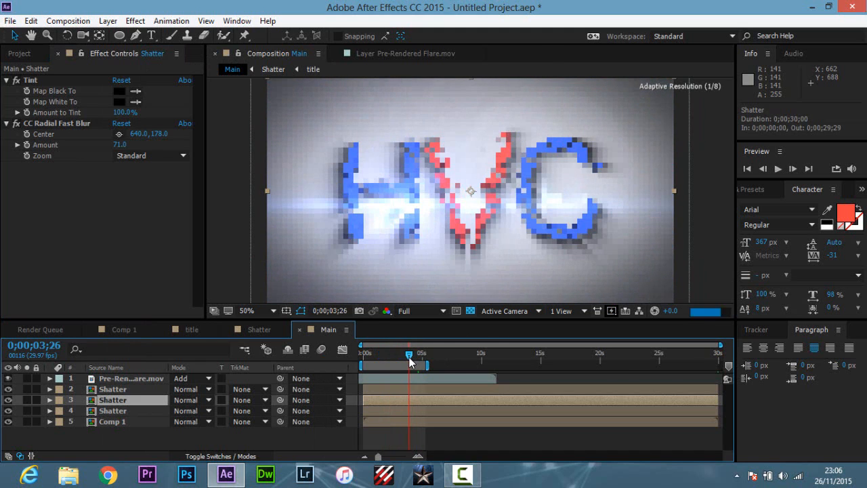
pyautogui.press(',')
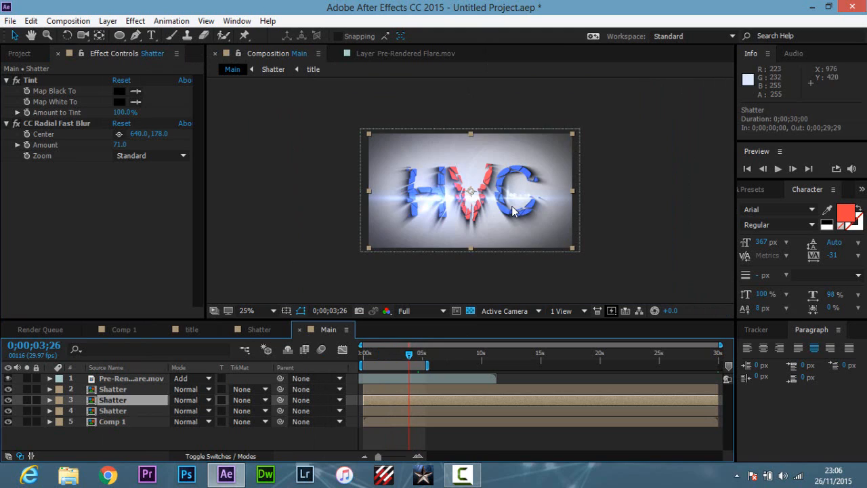
pyautogui.click(664, 186)
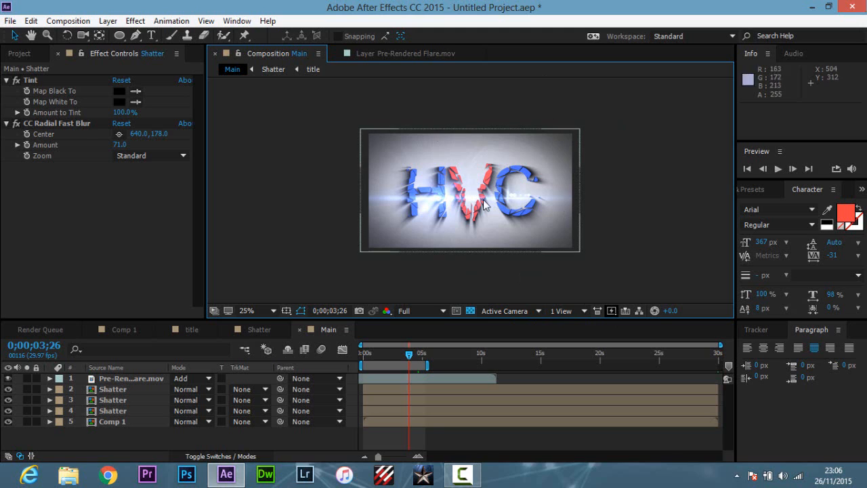
pyautogui.moveTo(410, 364); pyautogui.dragTo(409, 359)
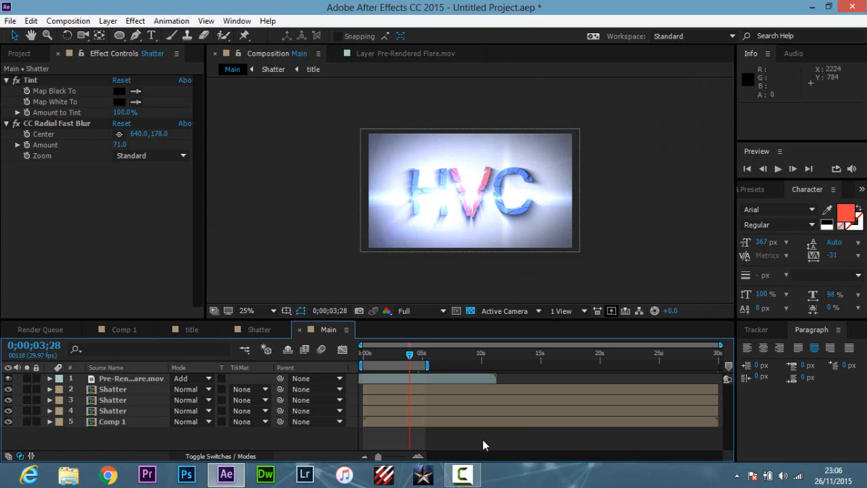
pyautogui.click(467, 476)
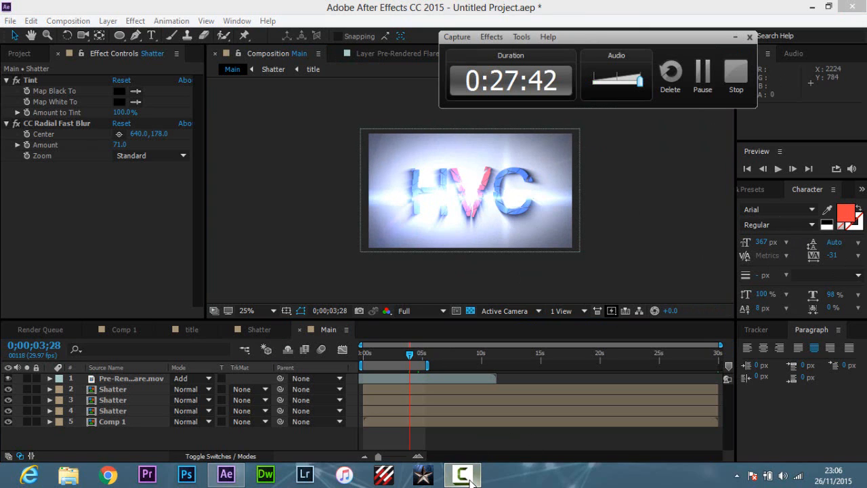
pyautogui.click(472, 479)
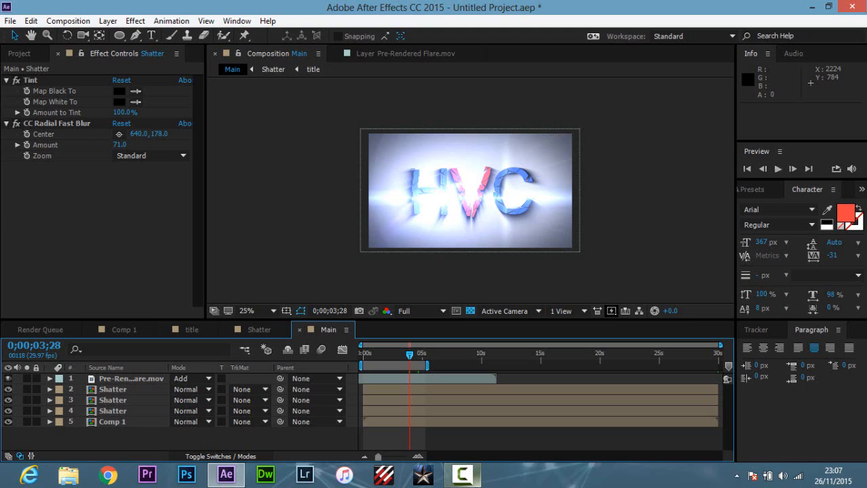
# - Inspect the Main composition frame at 50% magnification, play a preview of the finished intro, and stop playback
pyautogui.moveTo(462, 478)
pyautogui.click(643, 208)
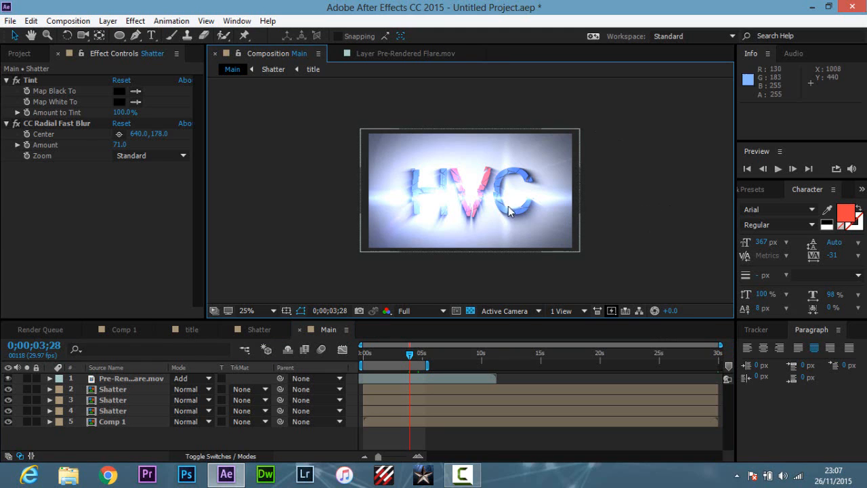
pyautogui.press('.')
pyautogui.press(',')
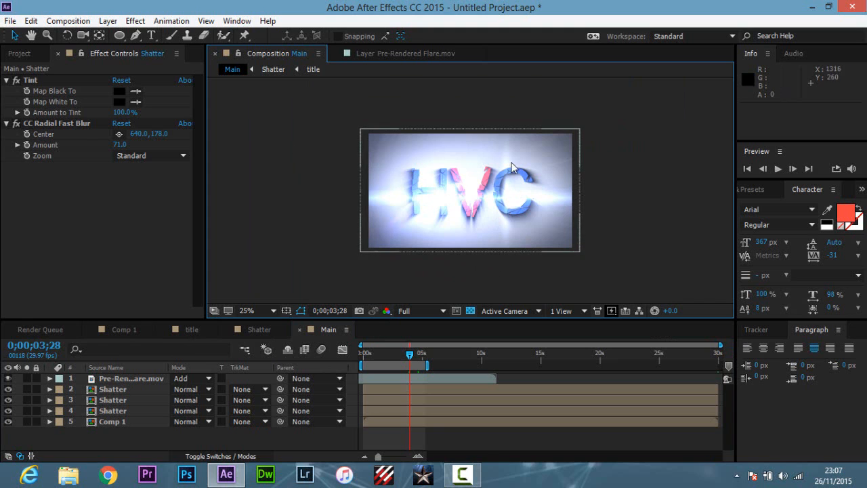
pyautogui.press('.')
pyautogui.press('.')
pyautogui.press('.')
pyautogui.press('.')
pyautogui.press(',')
pyautogui.press(',')
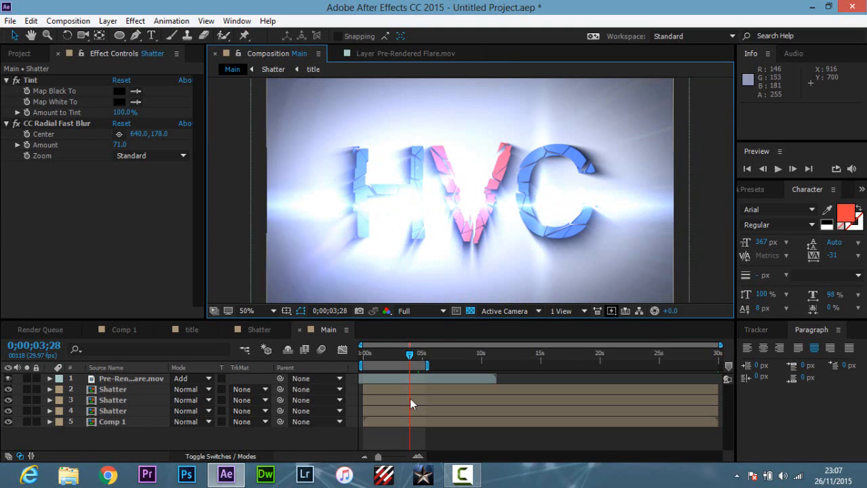
pyautogui.click(779, 169)
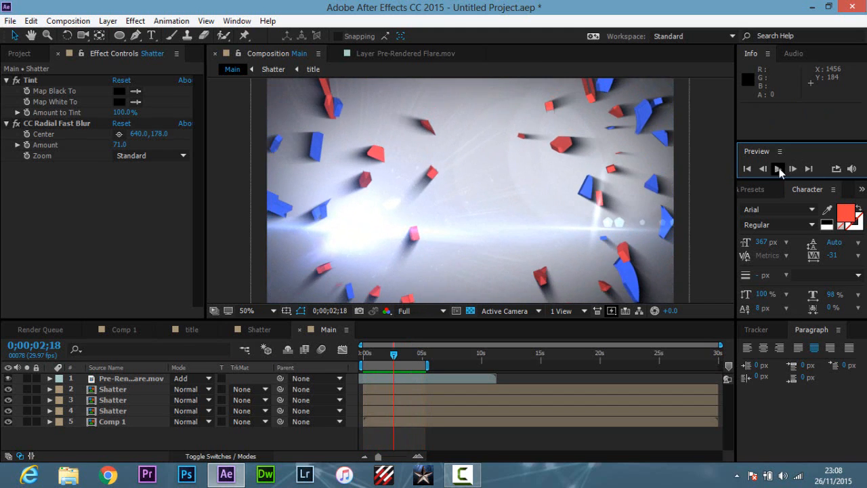
pyautogui.click(777, 167)
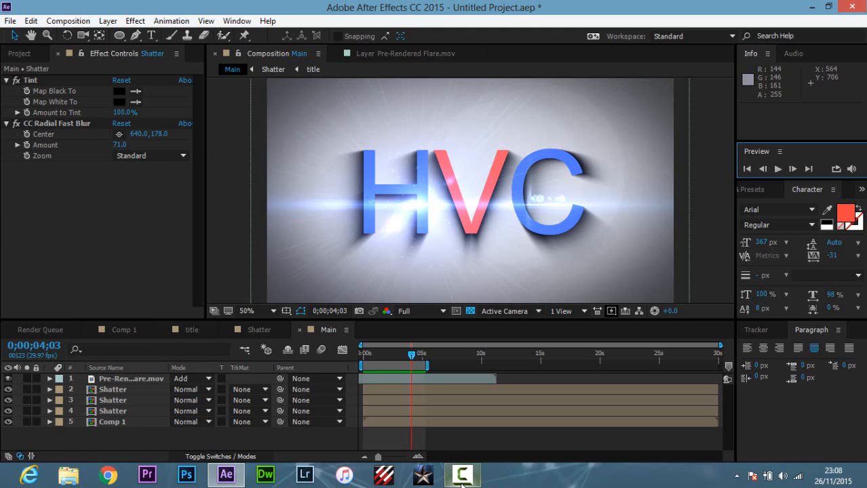
pyautogui.moveTo(461, 483)
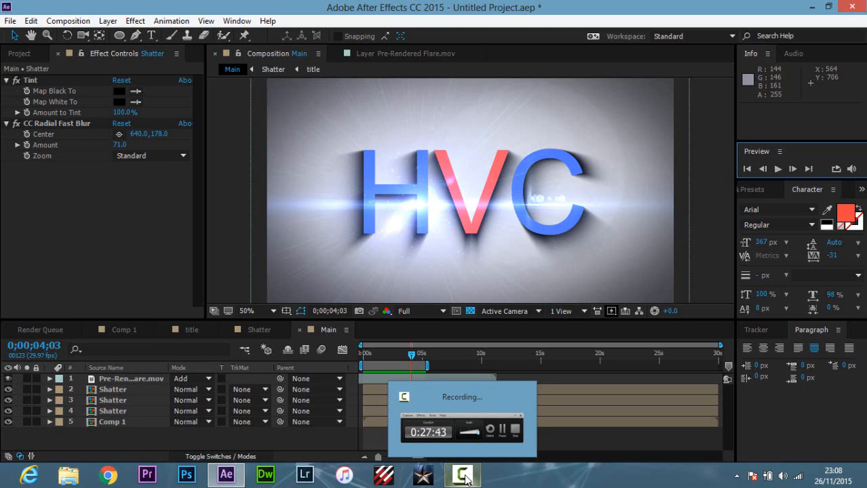
pyautogui.click(497, 424)
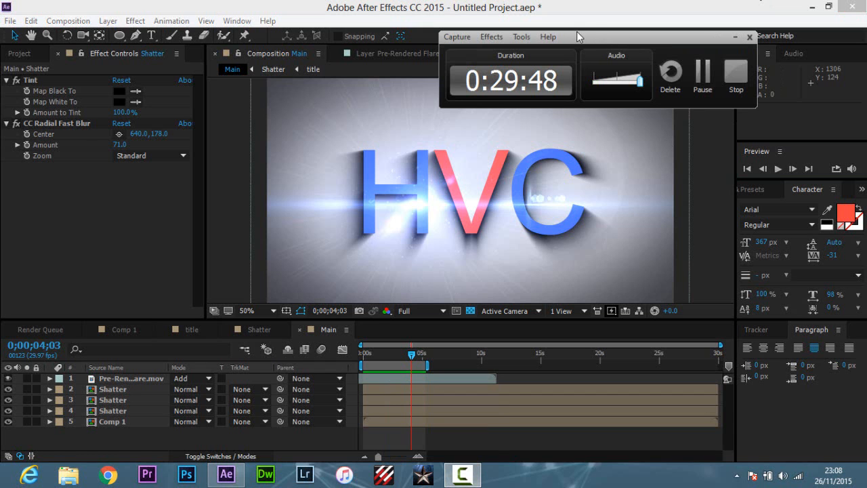
pyautogui.click(737, 80)
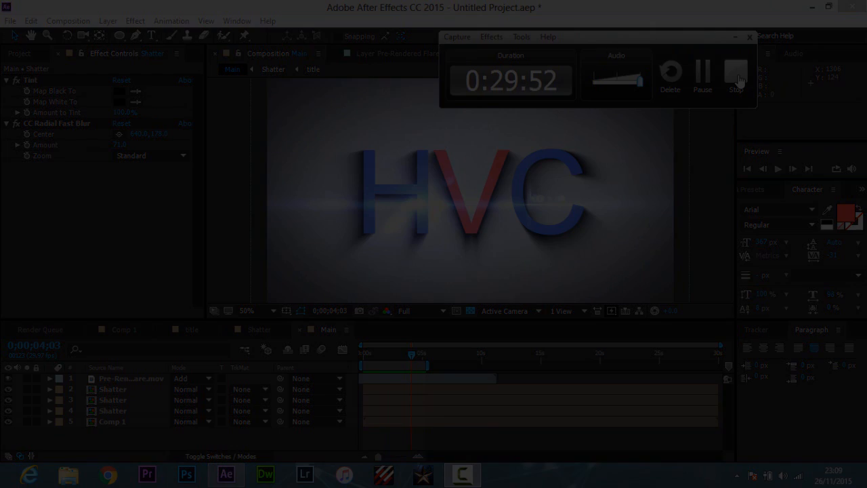